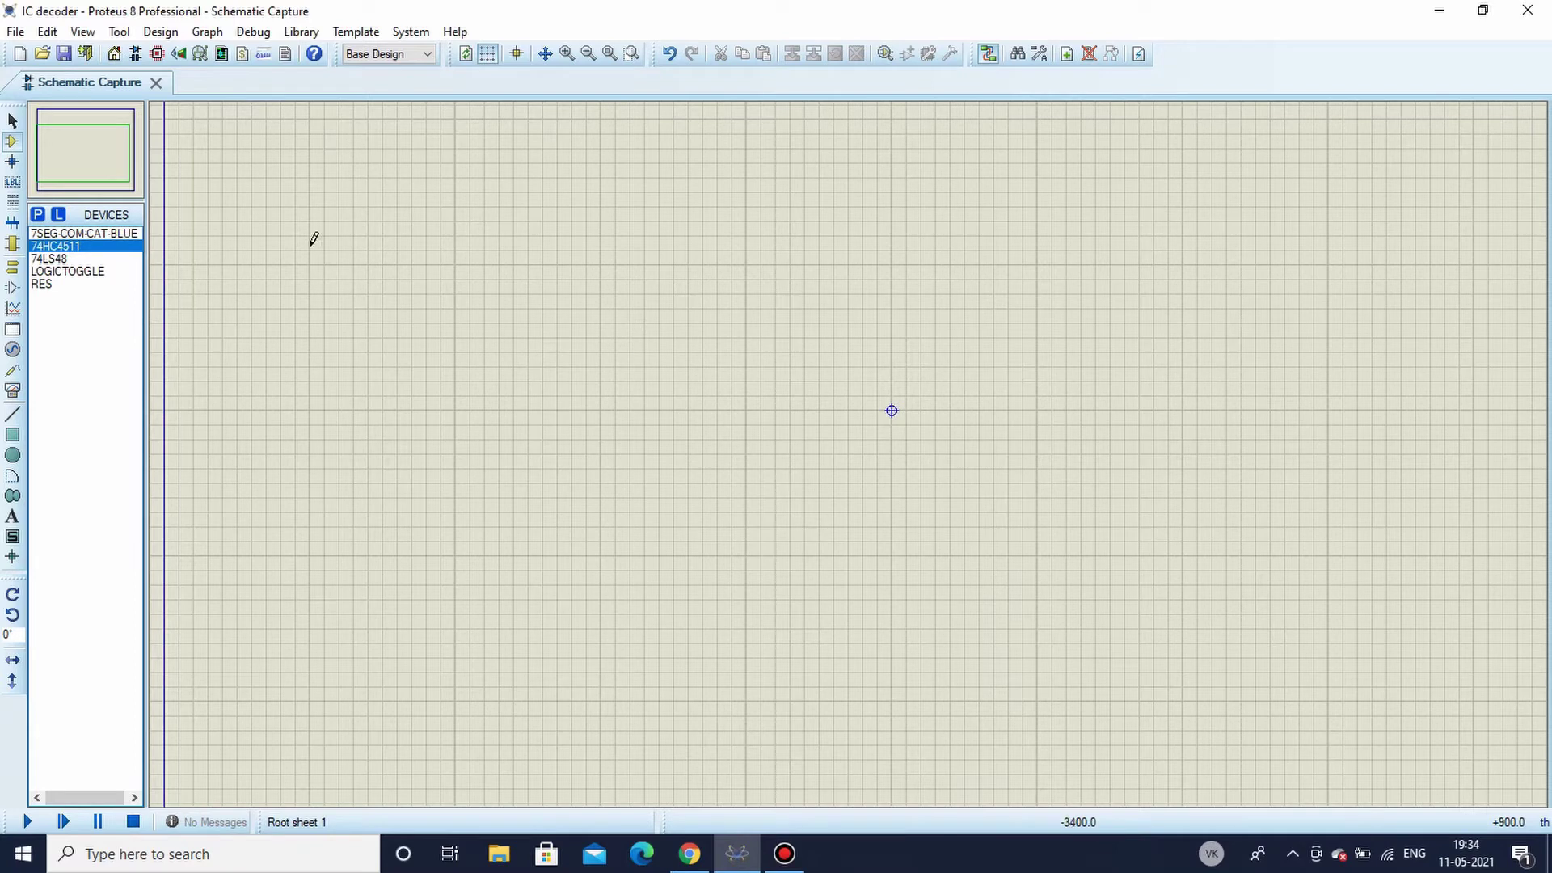
# Place the blue 7-segment display, then the 74HC4511 decoder U1 to its left.
pyautogui.click(106, 235)
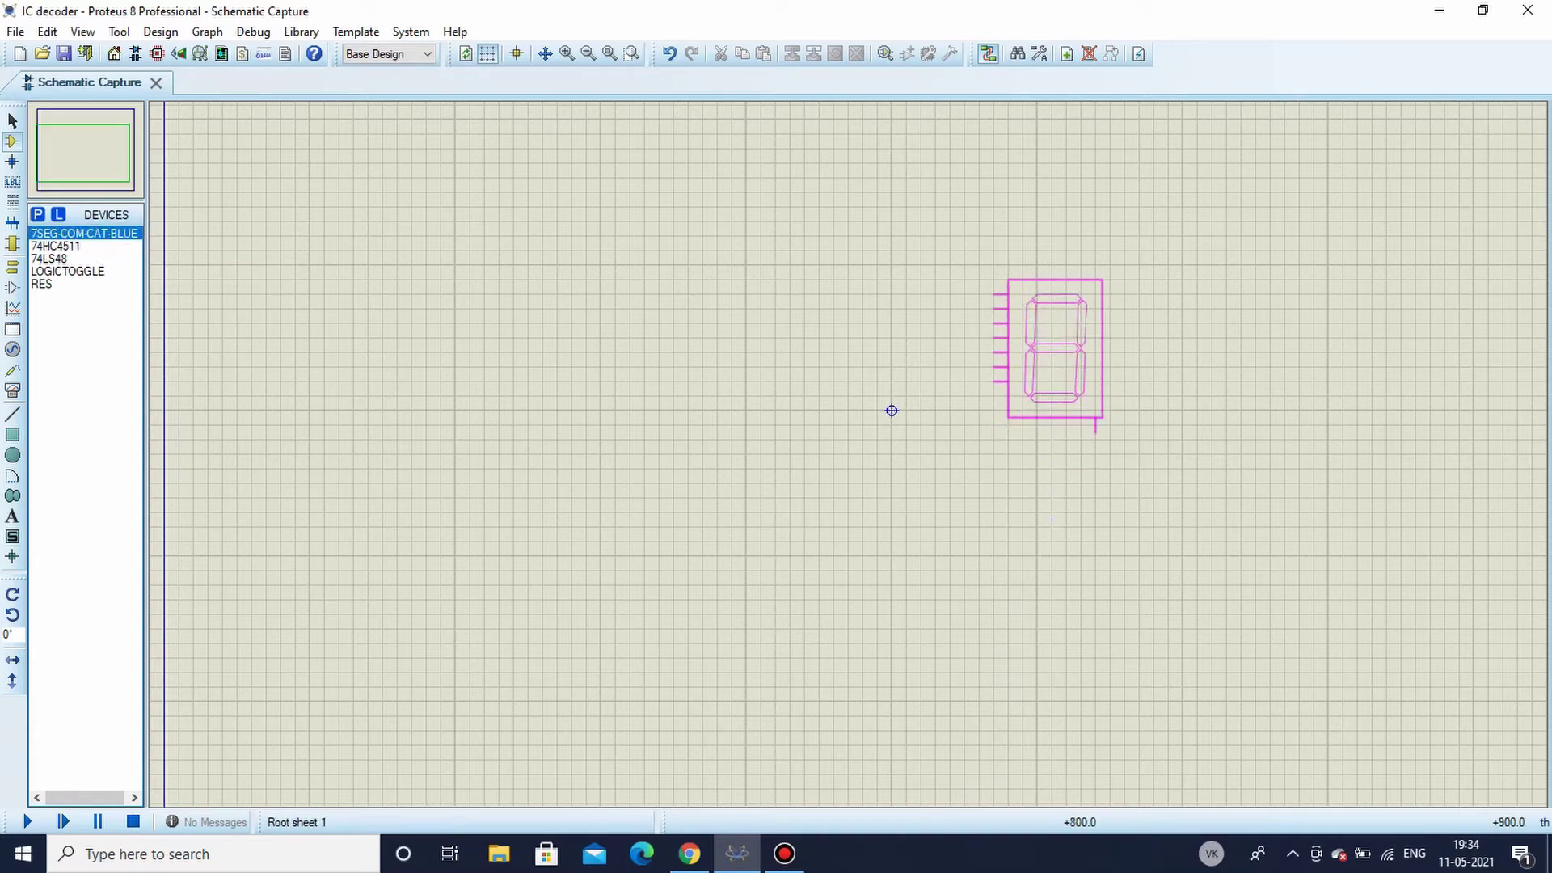
pyautogui.click(1015, 259)
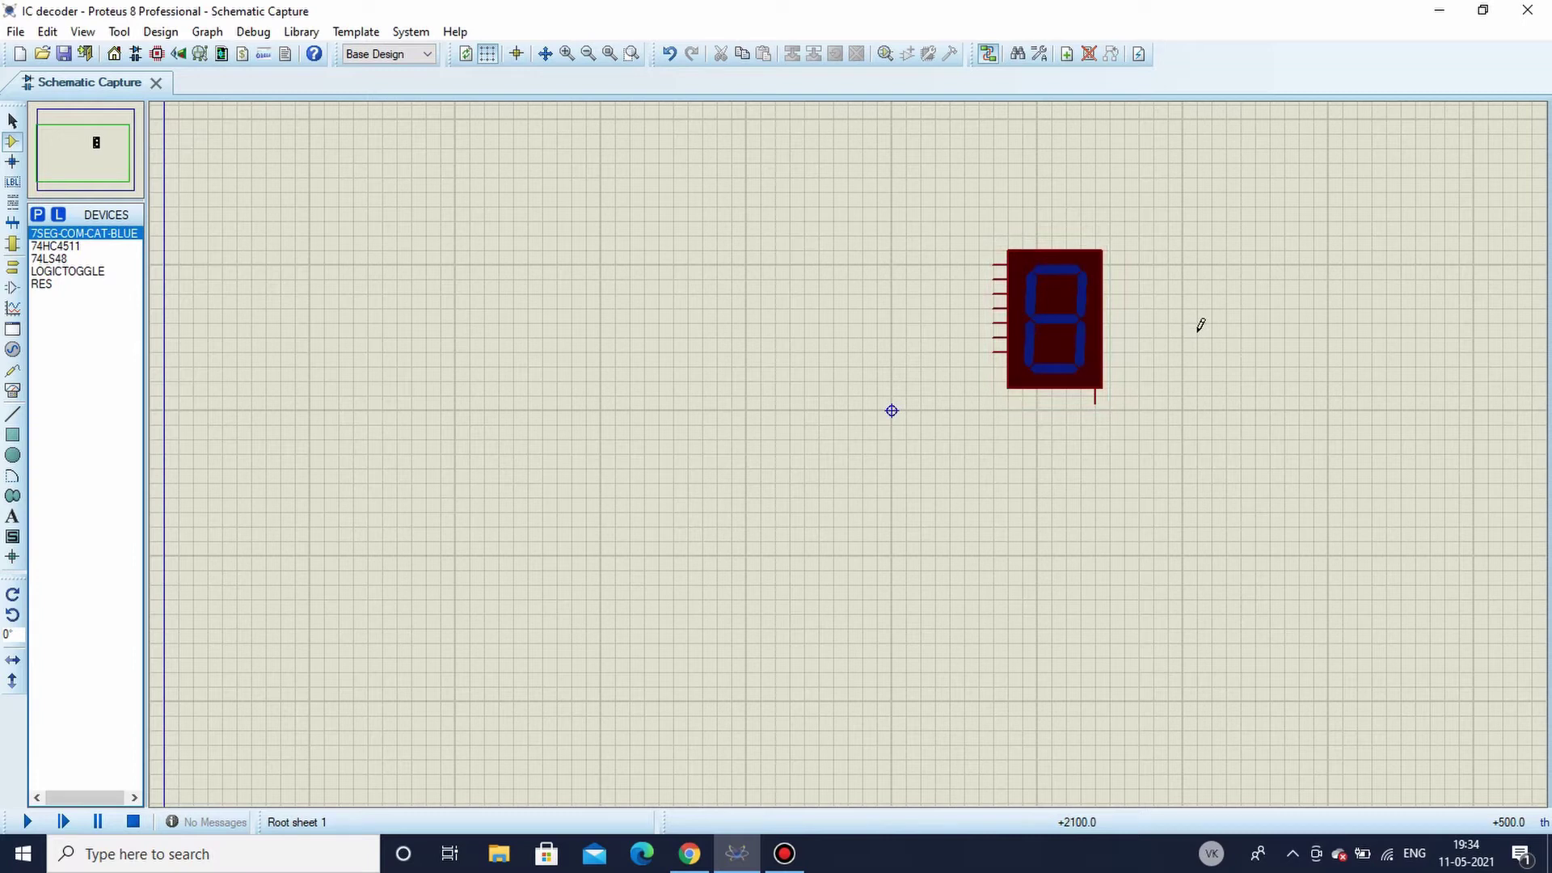
pyautogui.click(55, 246)
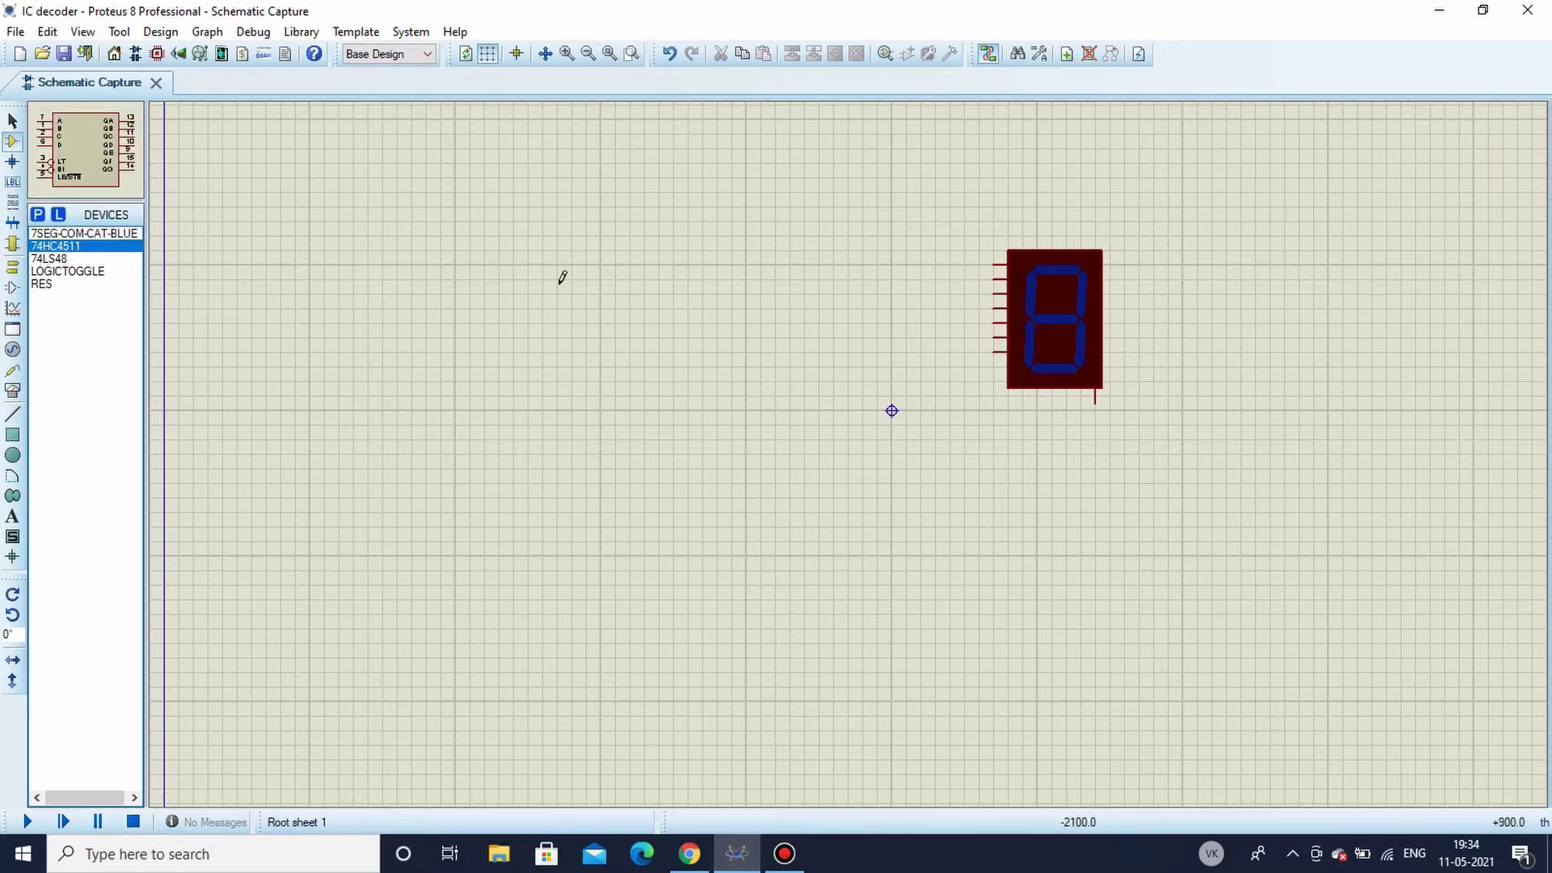
pyautogui.click(530, 275)
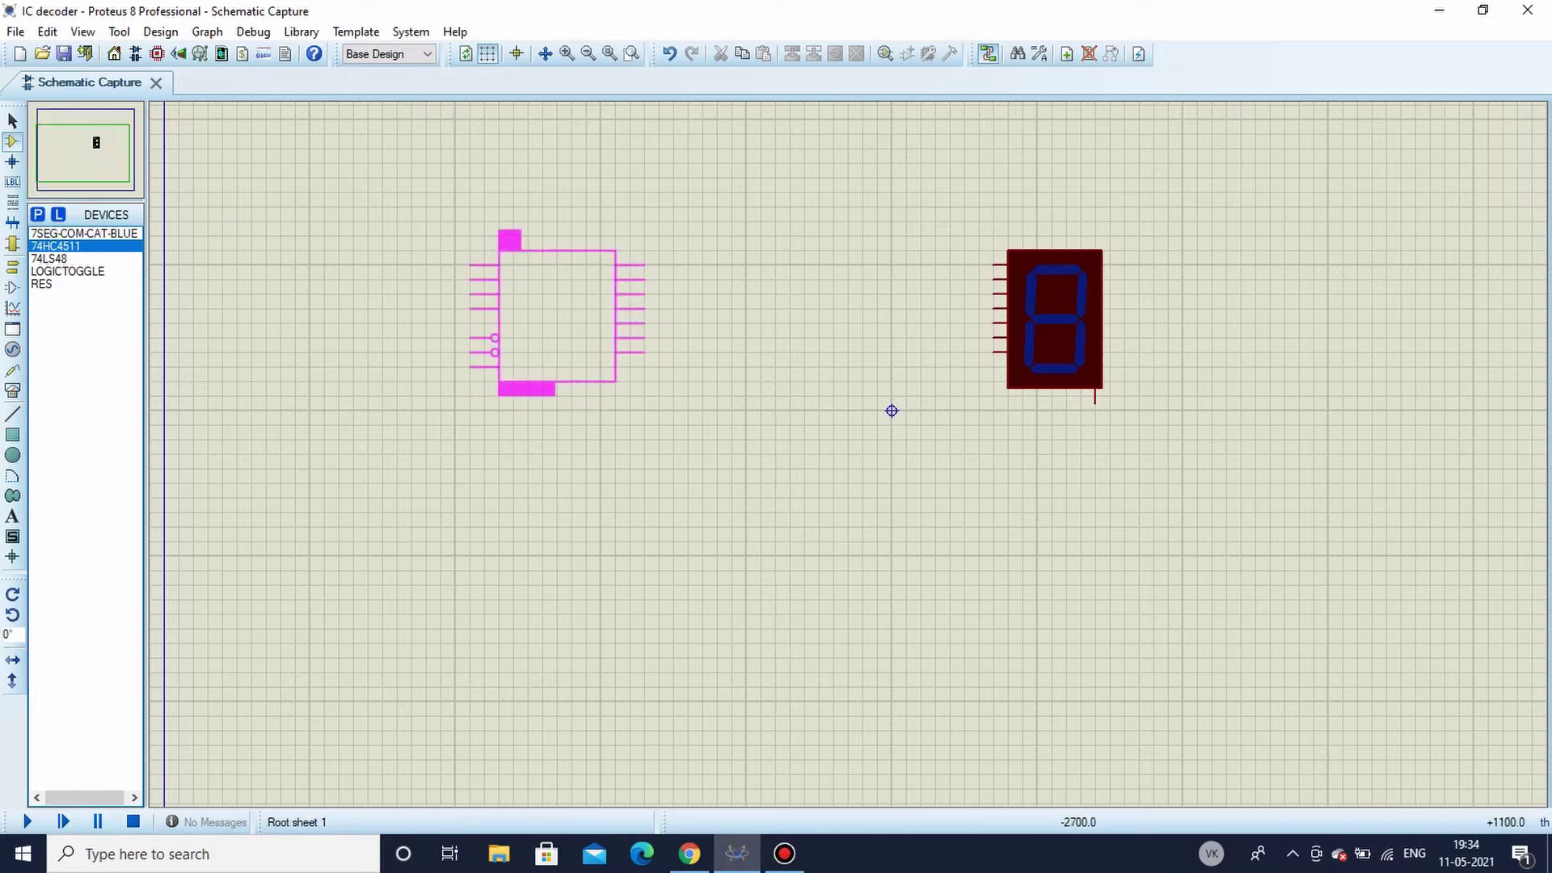
pyautogui.click(514, 347)
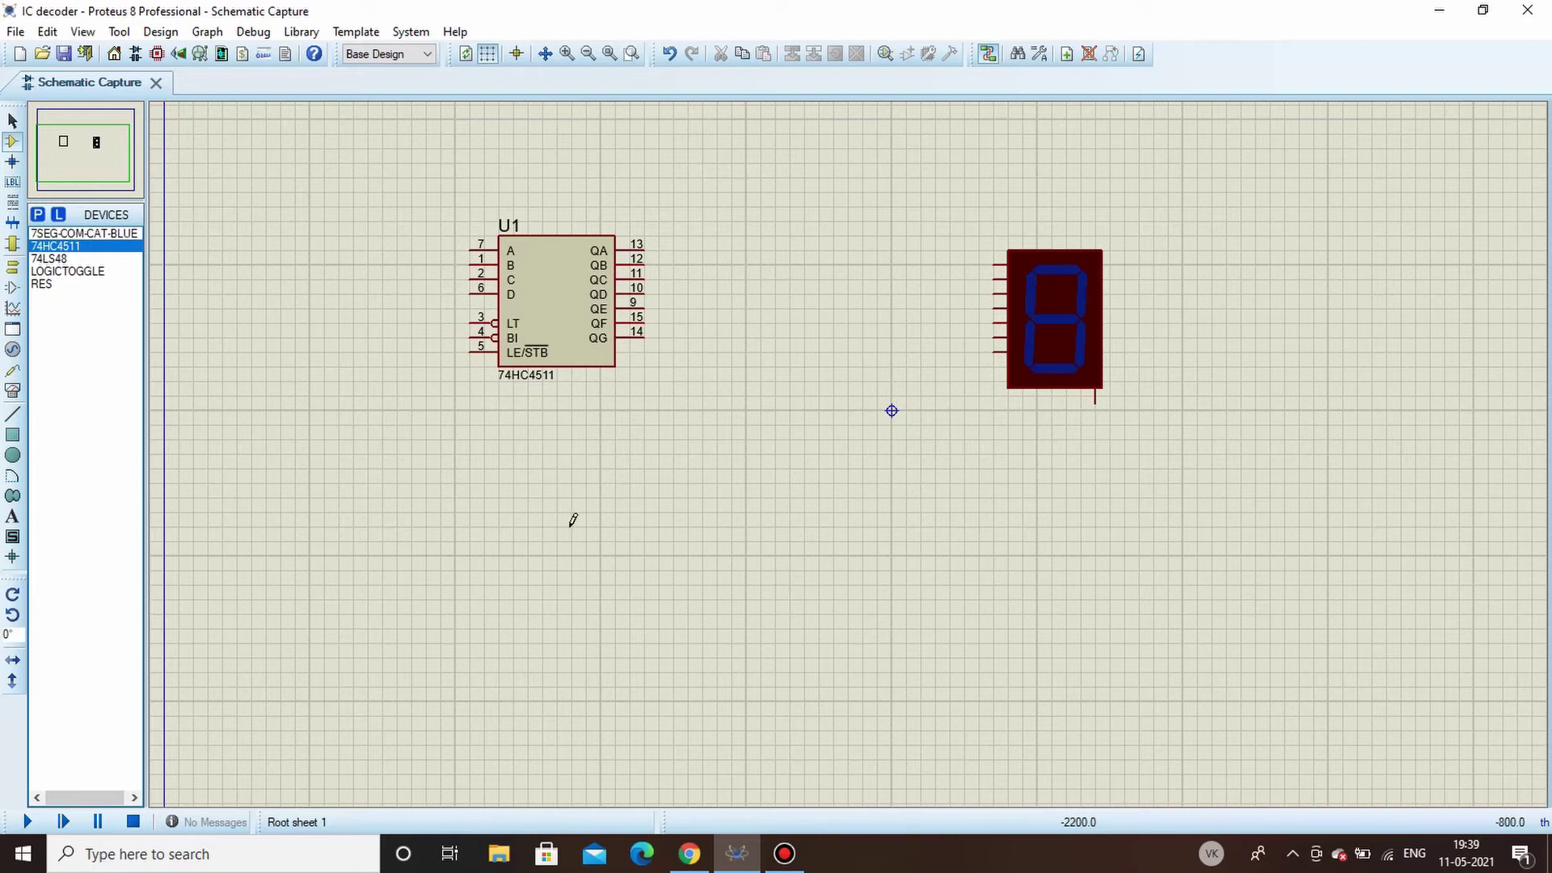
pyautogui.click(688, 853)
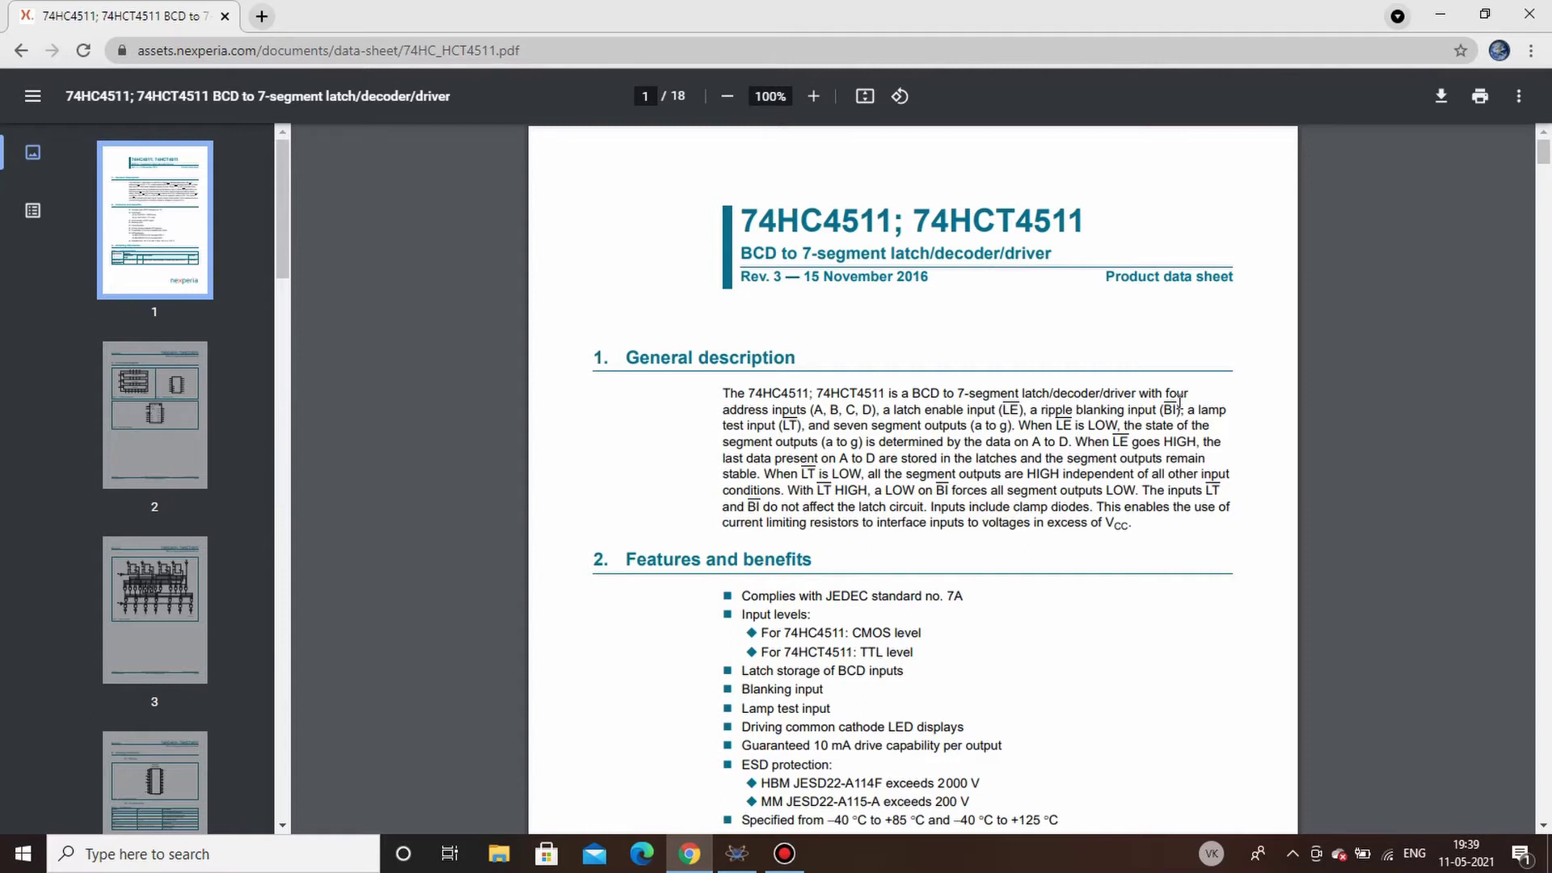
pyautogui.hotkey('alt', 'Tab')
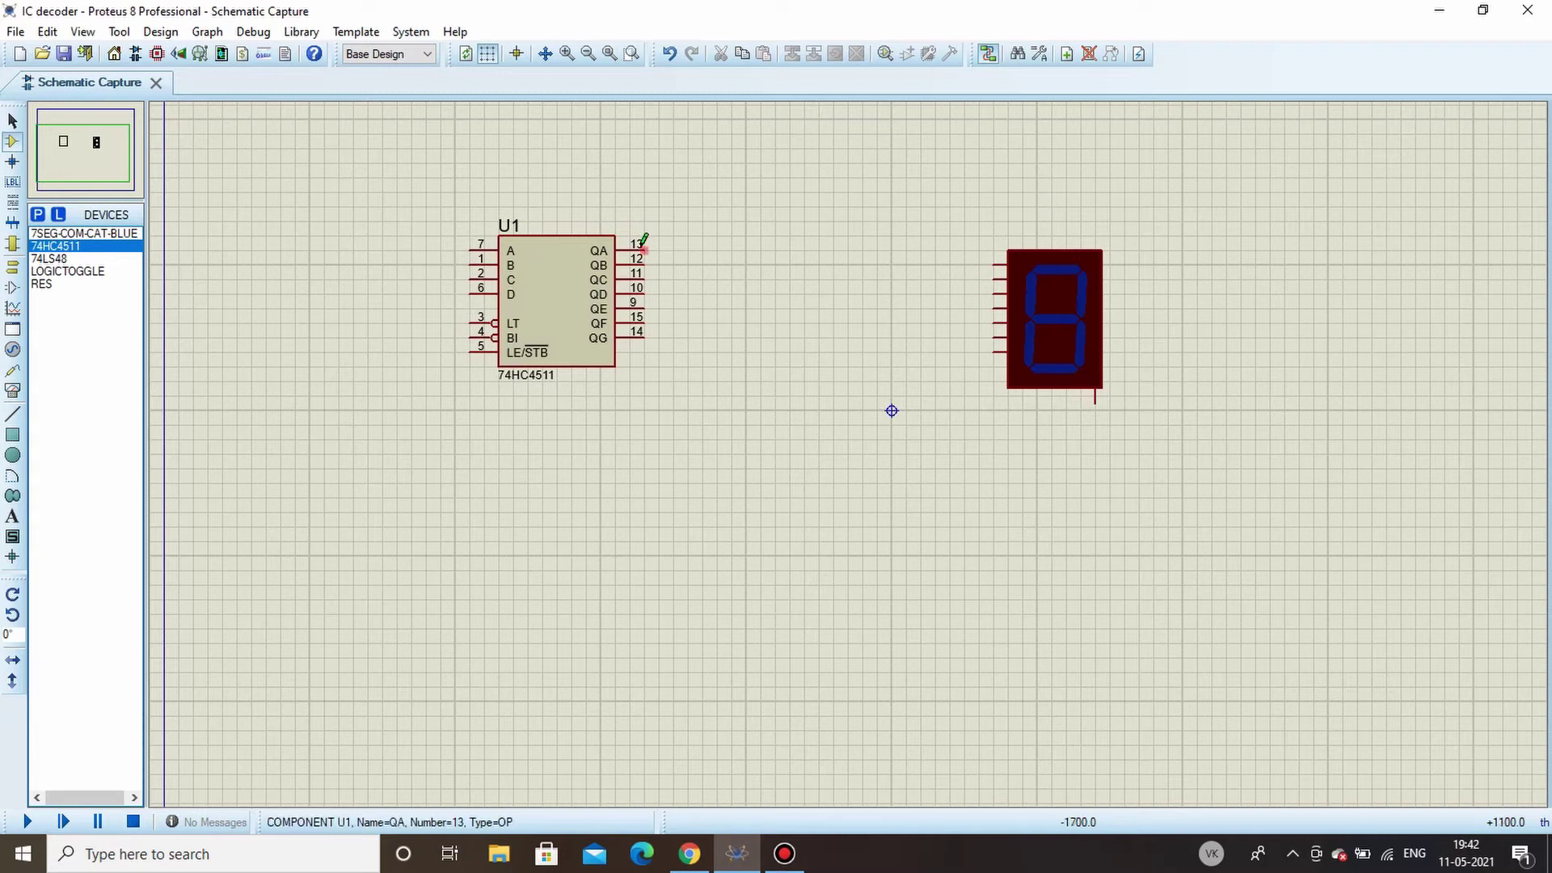
pyautogui.click(1061, 345)
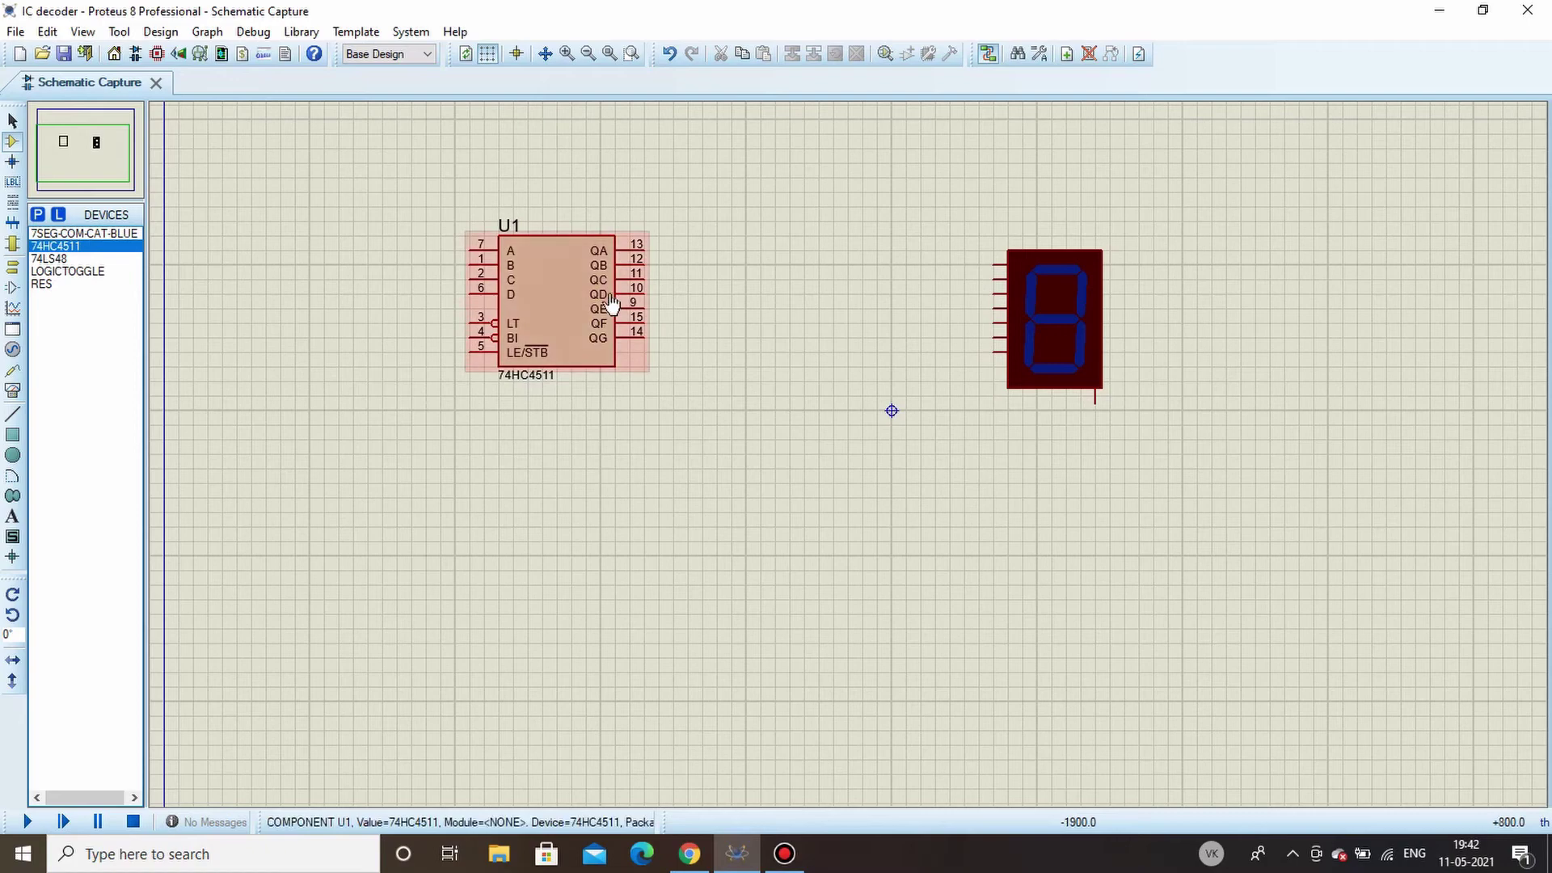
# Bring up page 6 of the 74HC4511 datasheet, which shows a 2.0–6.0 V supply, typically 5.0 V.
pyautogui.click(689, 853)
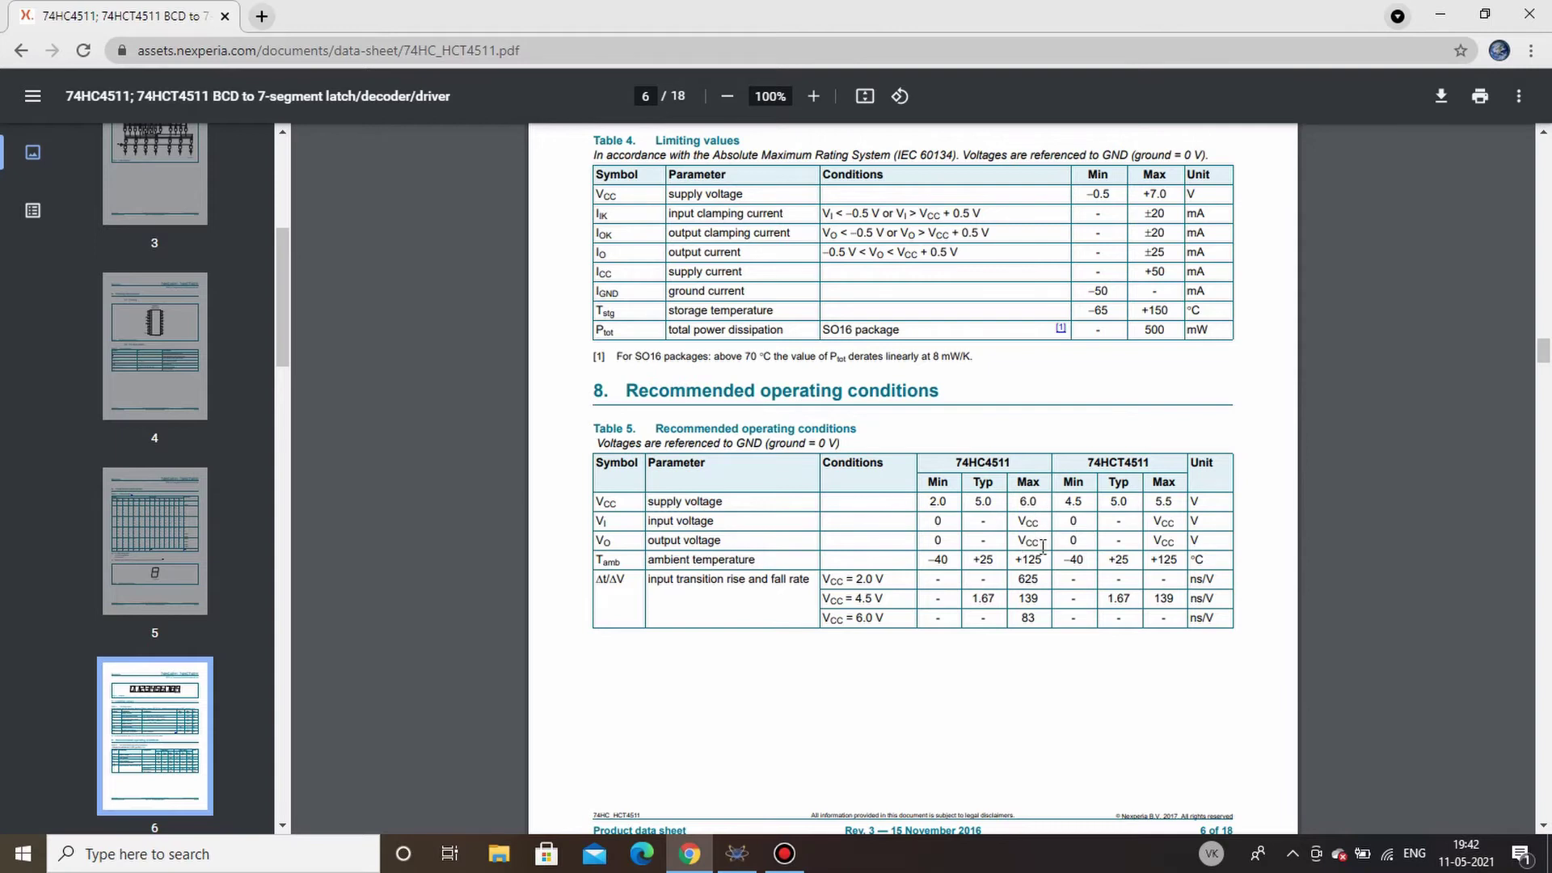
# Return to the schematic and confirm the display's 1.5V forward voltage and 10mA segment current.
pyautogui.click(689, 853)
pyautogui.doubleClick(1065, 282)
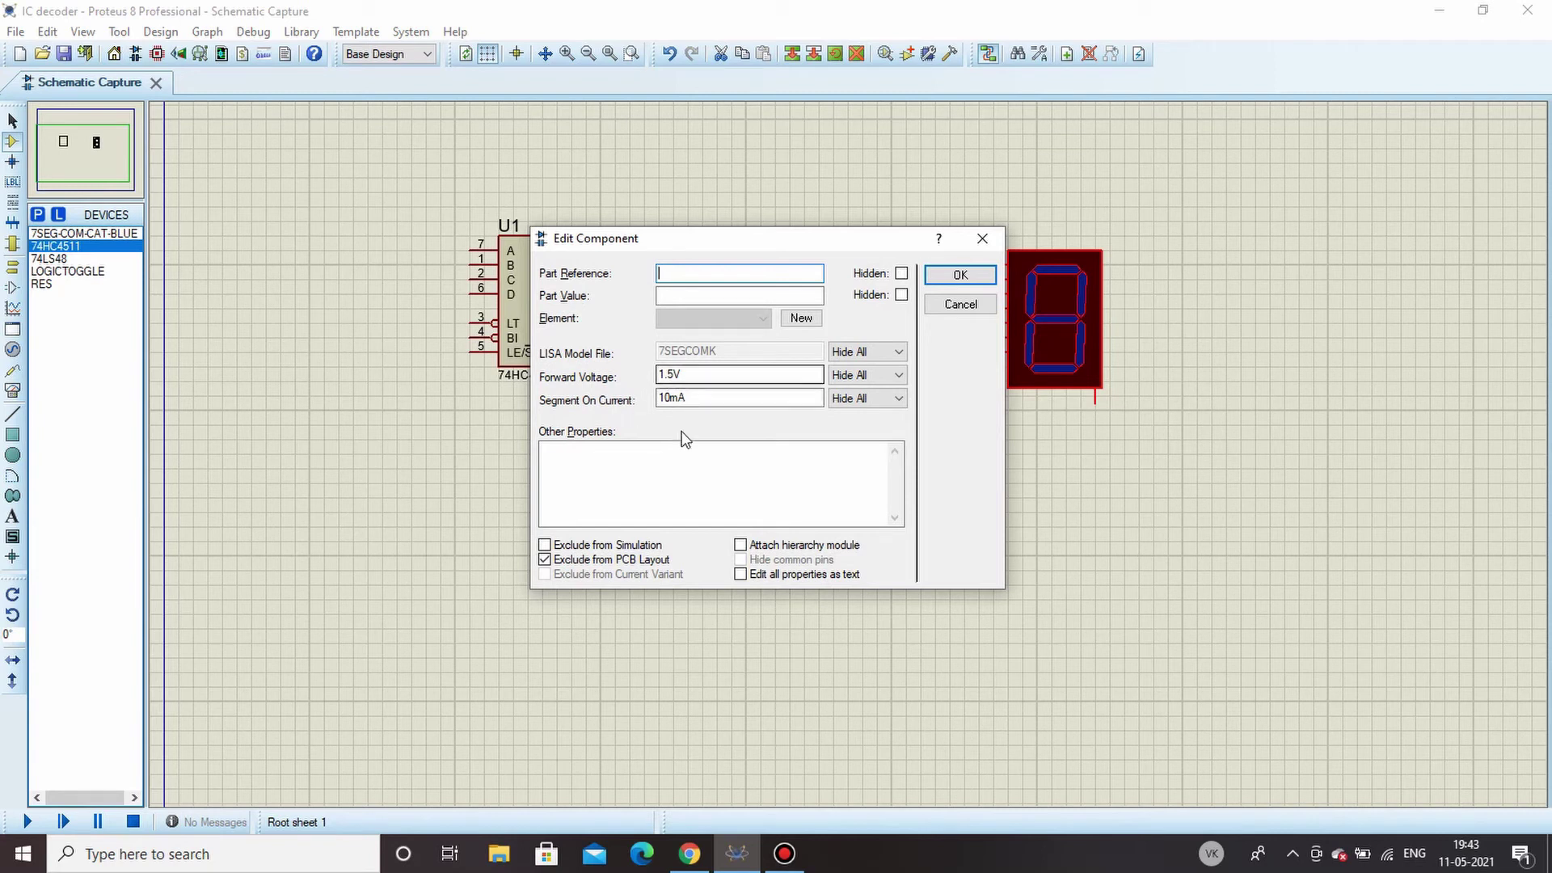
pyautogui.click(963, 273)
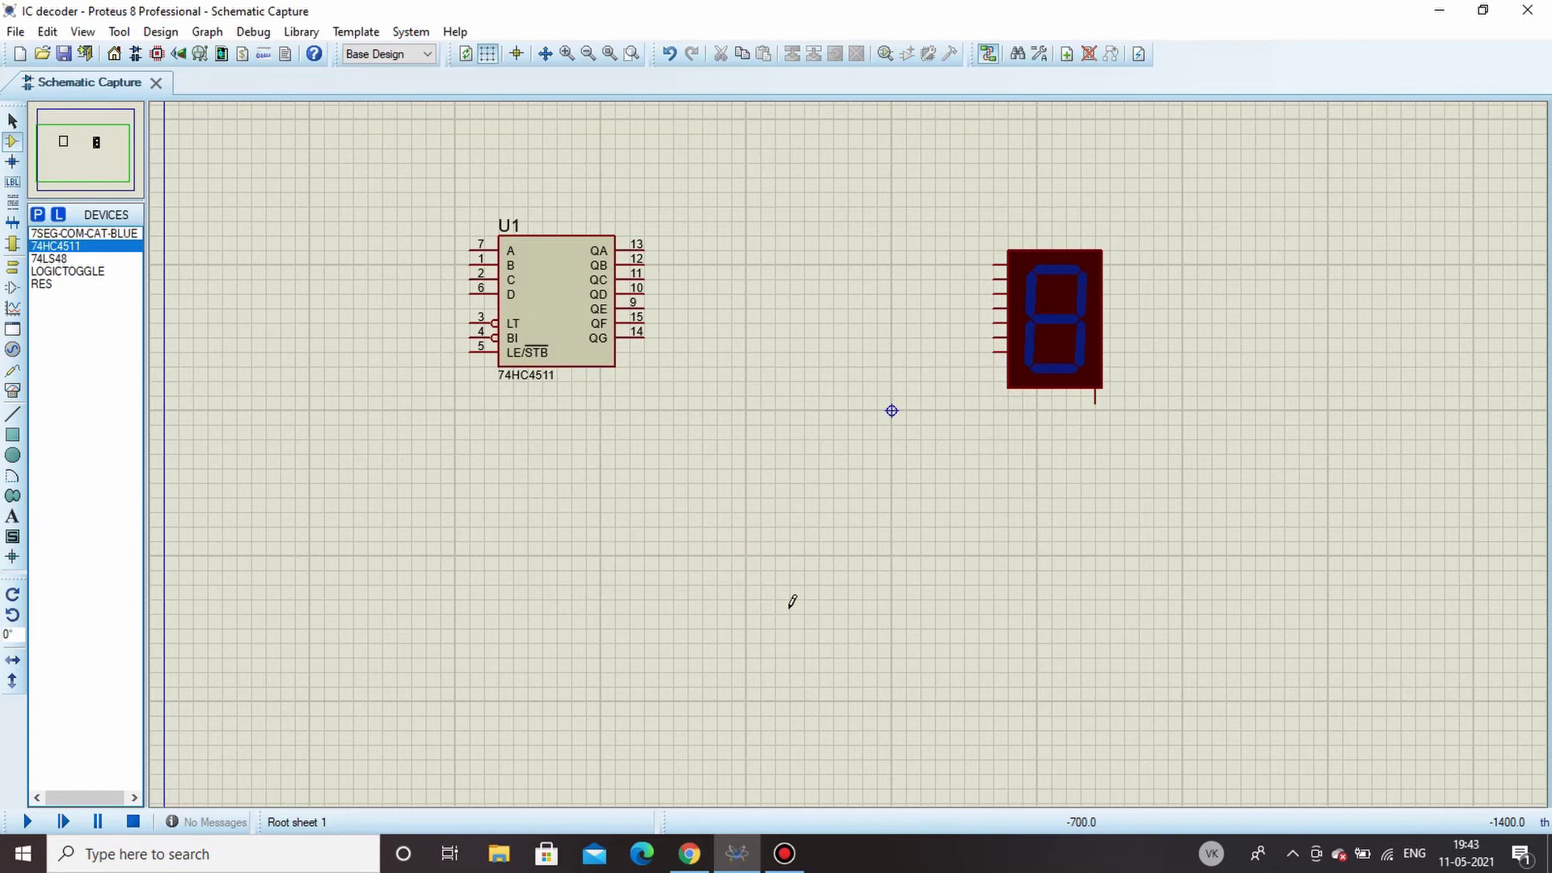
# Launch Calculator via 'calc' search and compute 5 − 1.5 = 3.5.
pyautogui.press('super')
pyautogui.write('calc')
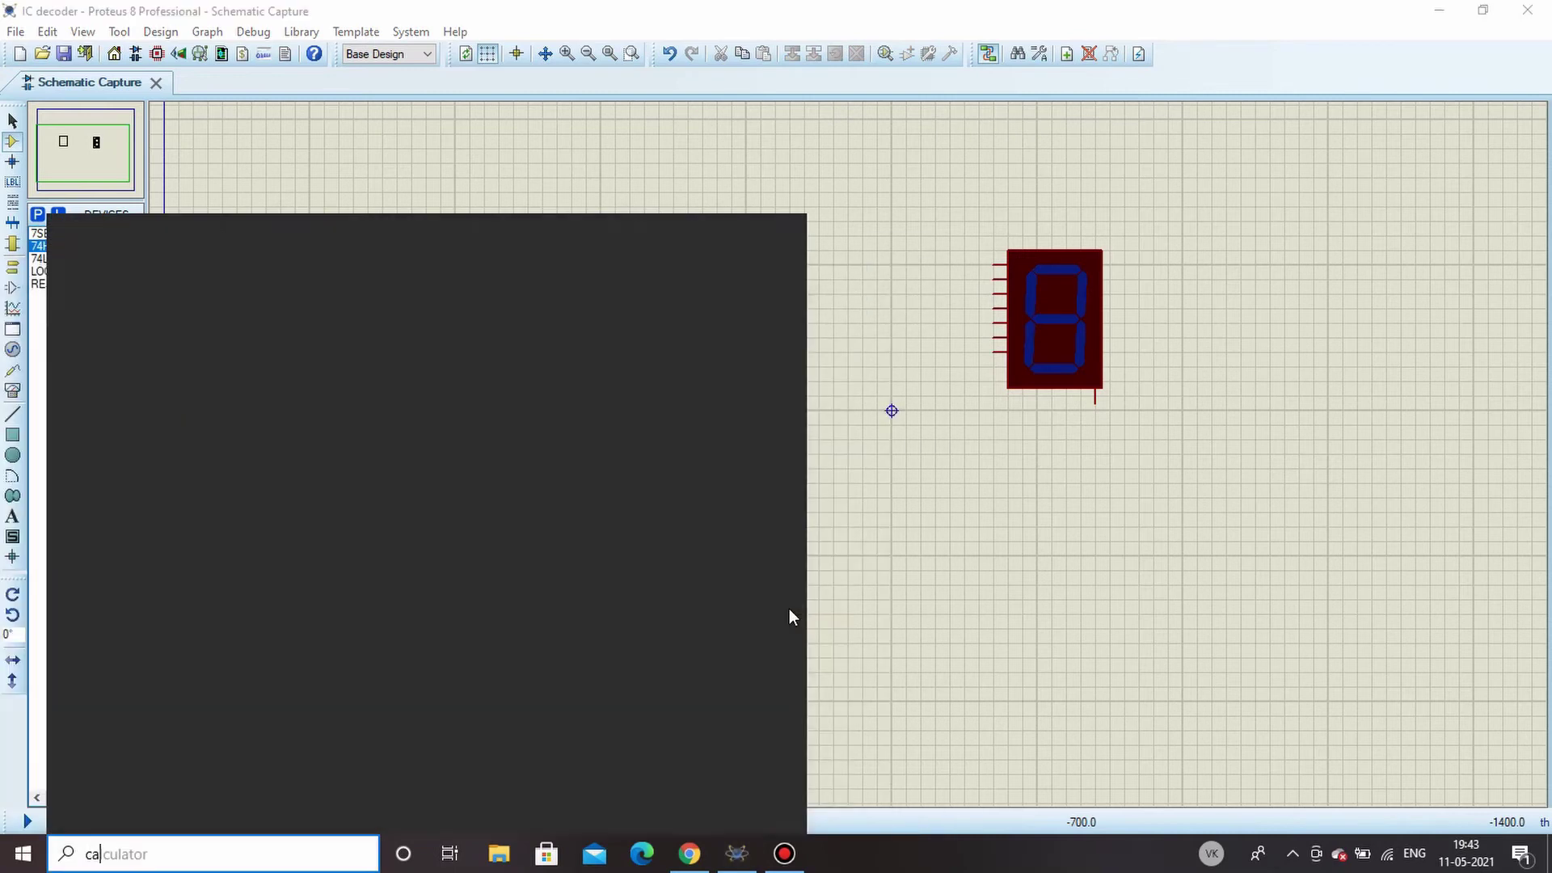
pyautogui.press('Return')
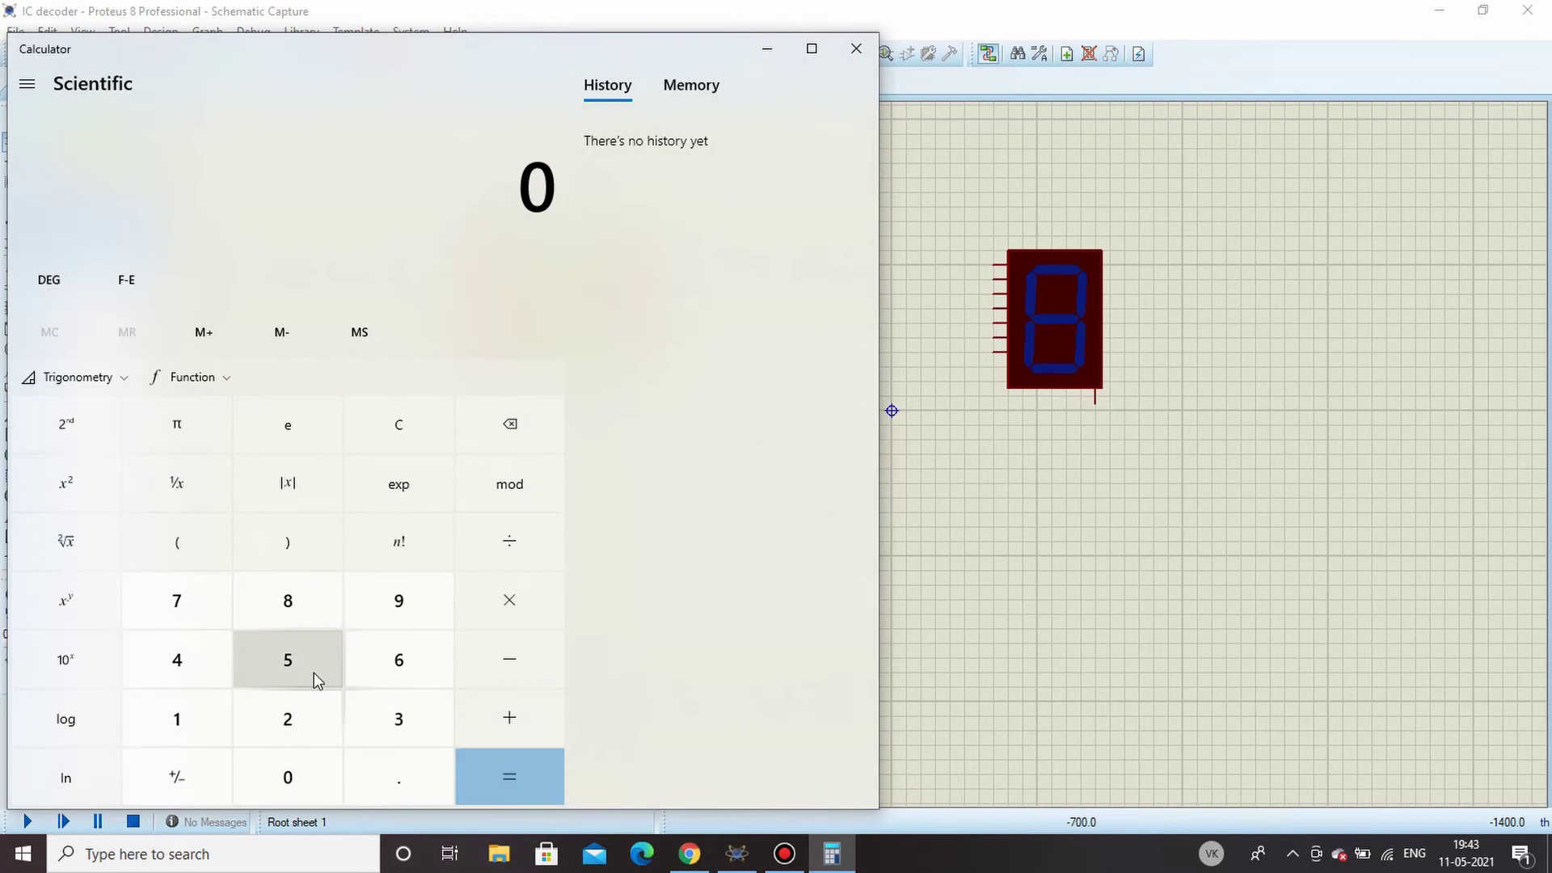
pyautogui.click(314, 672)
pyautogui.click(493, 656)
pyautogui.click(214, 727)
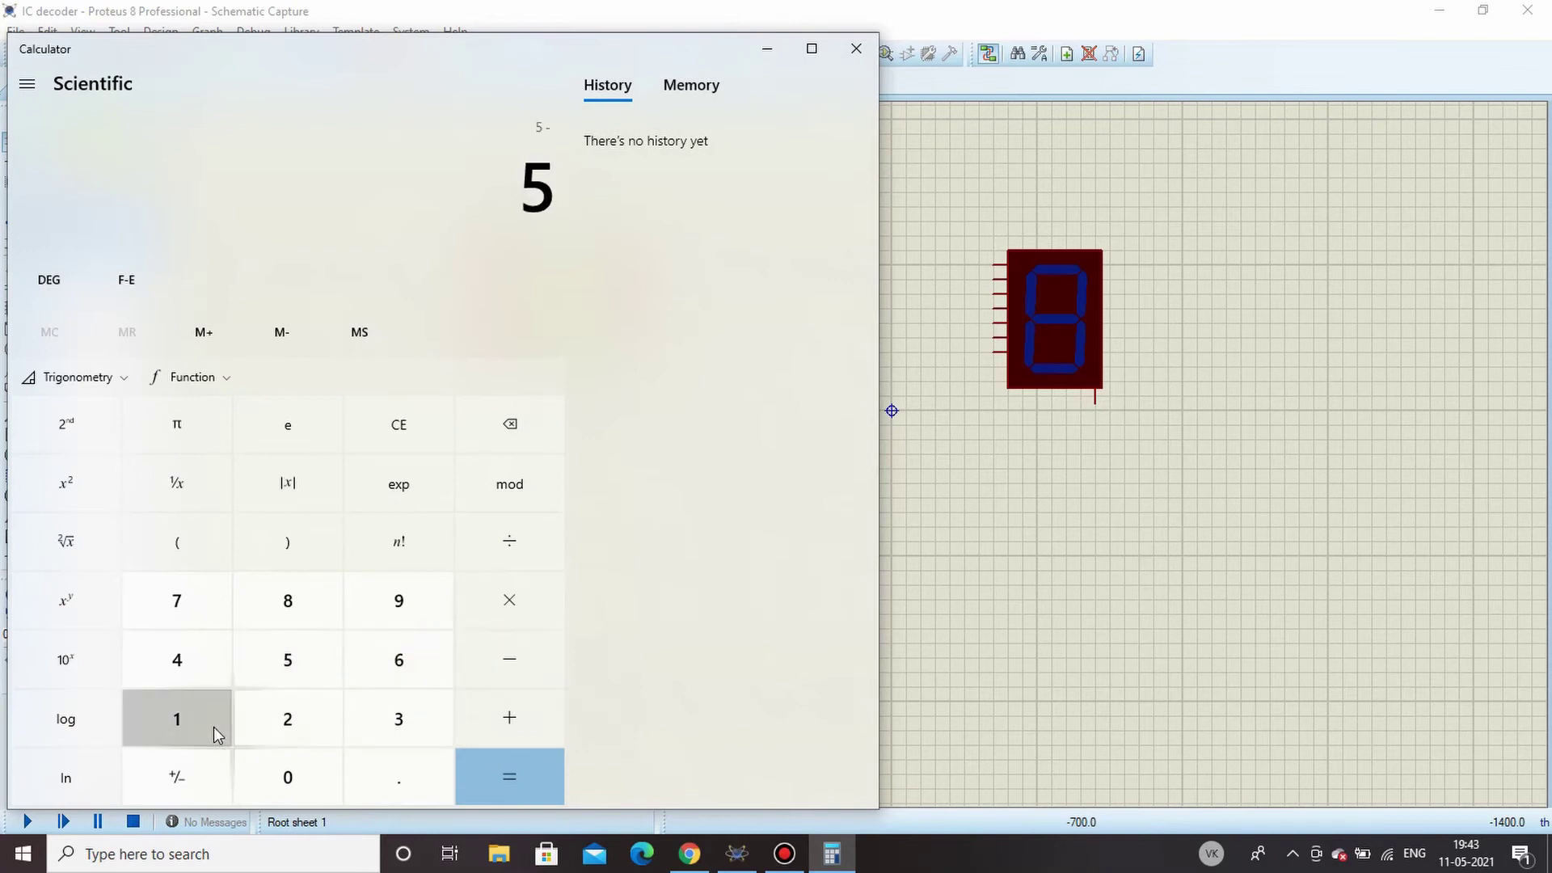
pyautogui.click(404, 775)
pyautogui.click(310, 656)
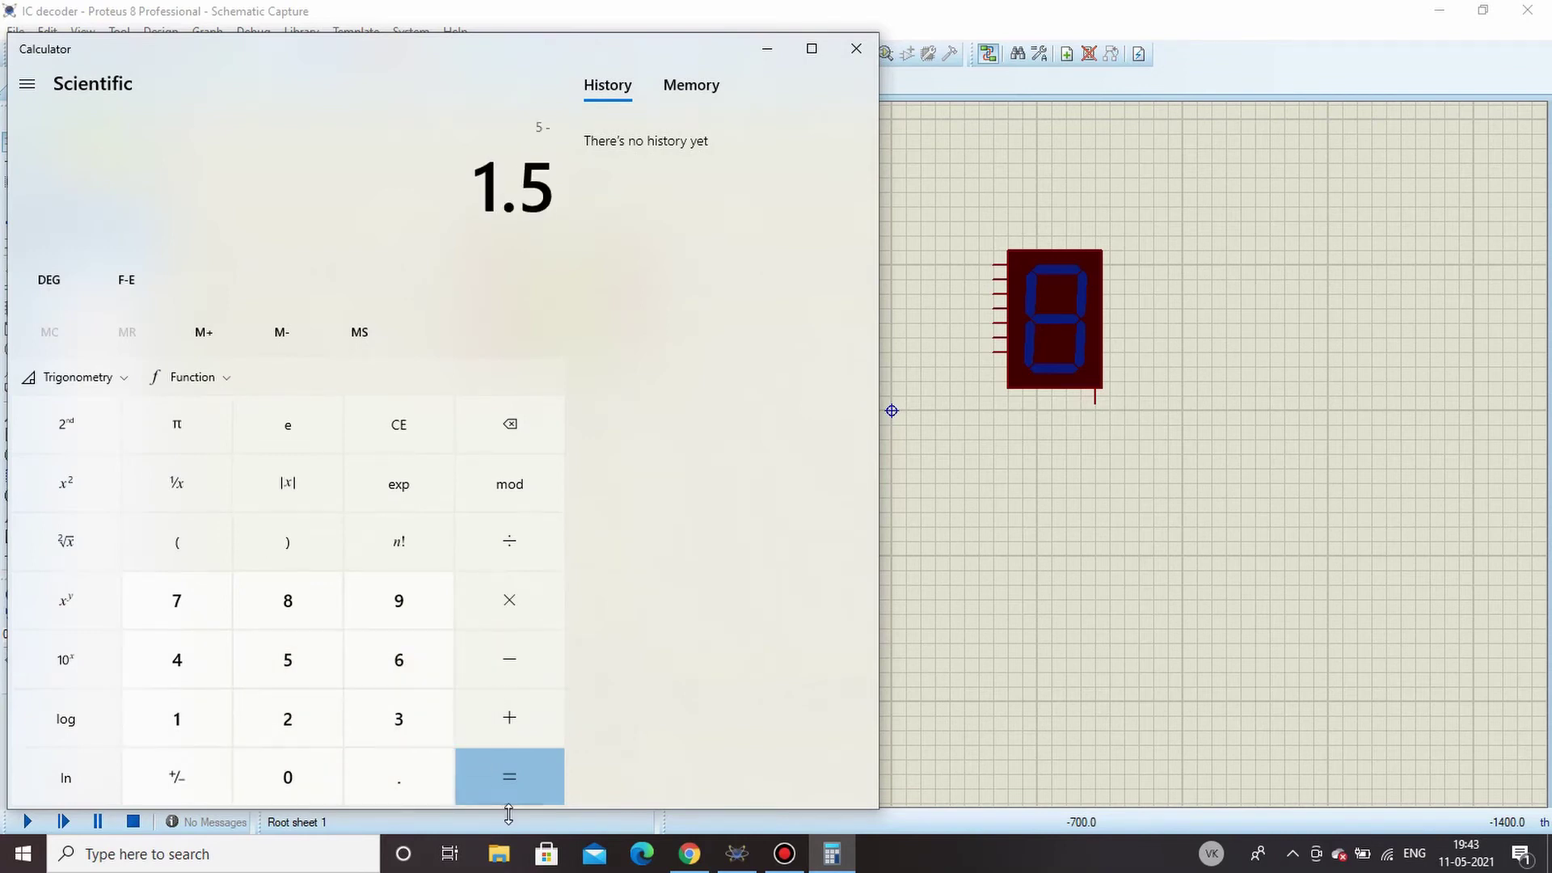
pyautogui.click(517, 786)
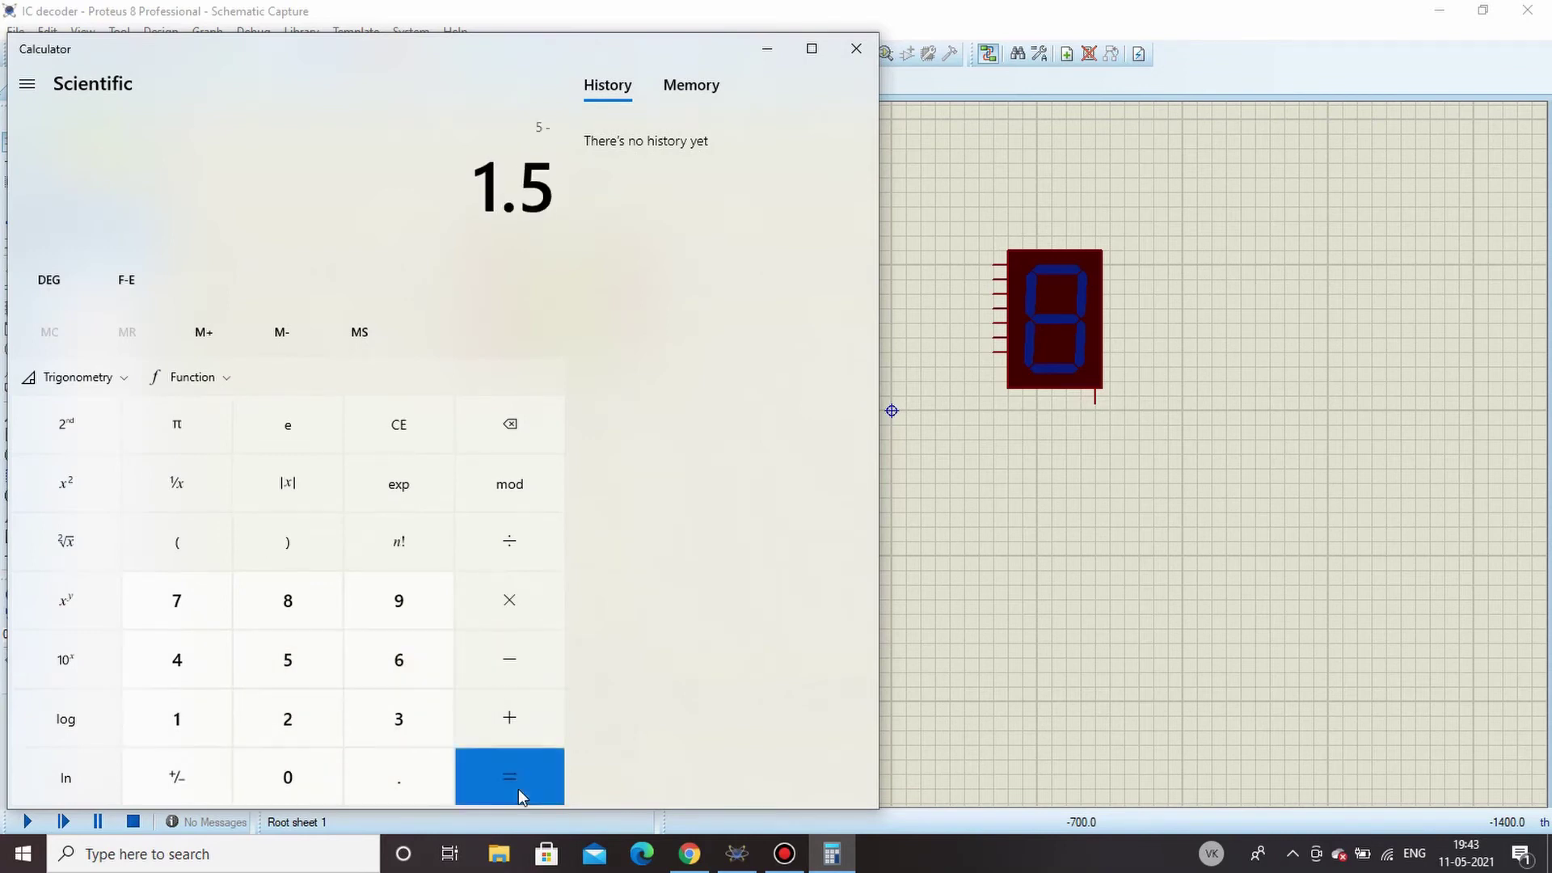
# Divide 3.5 by 0.01 to get a 350 resistor value, then close Calculator.
pyautogui.click(516, 547)
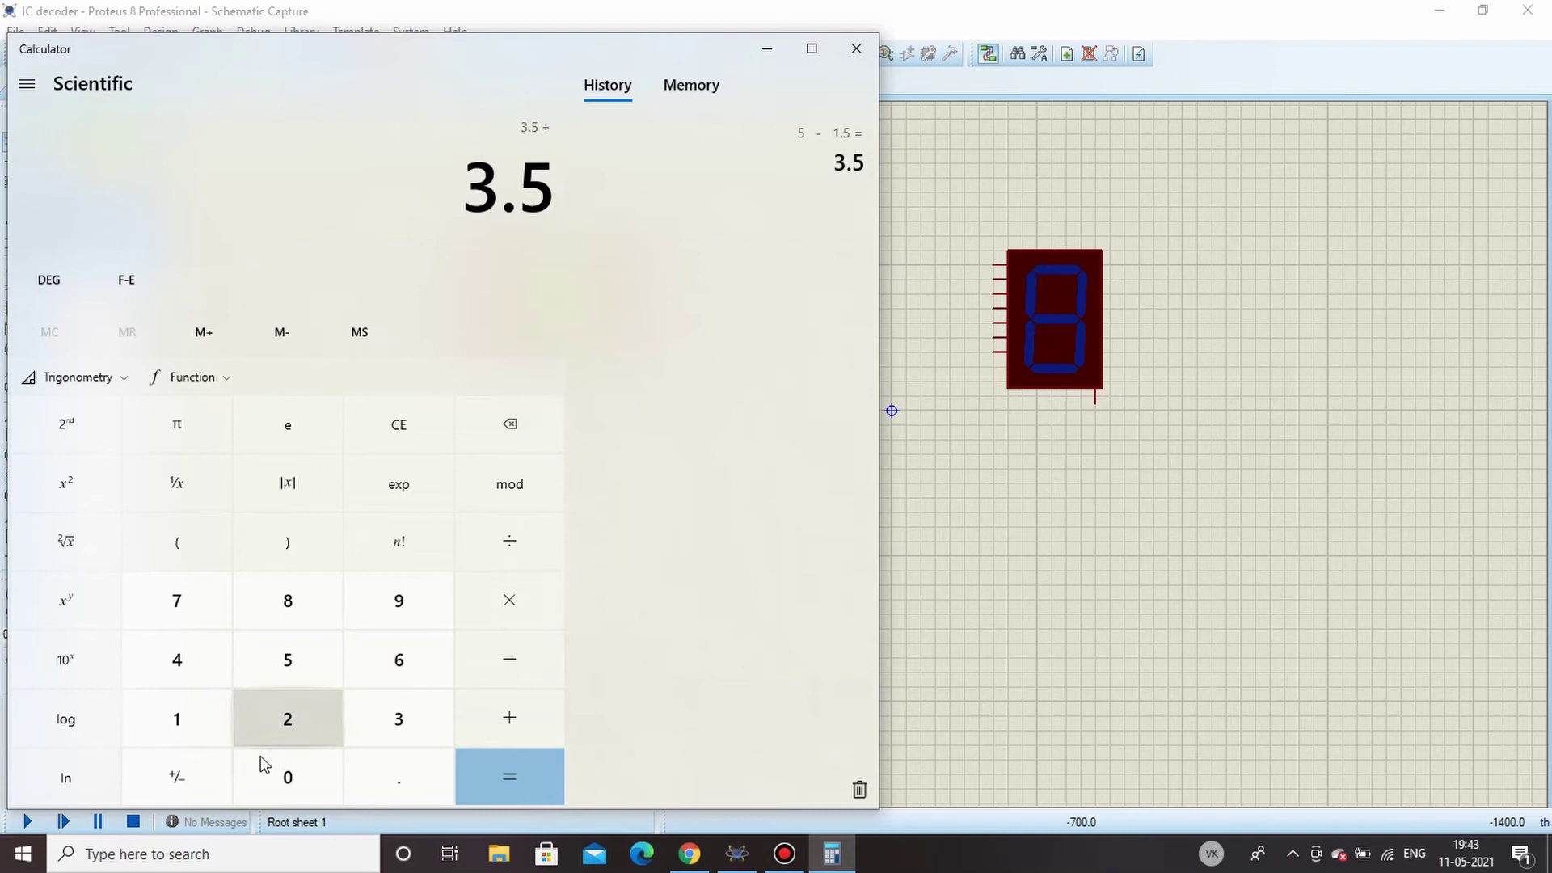
pyautogui.click(271, 779)
pyautogui.click(354, 784)
pyautogui.click(301, 778)
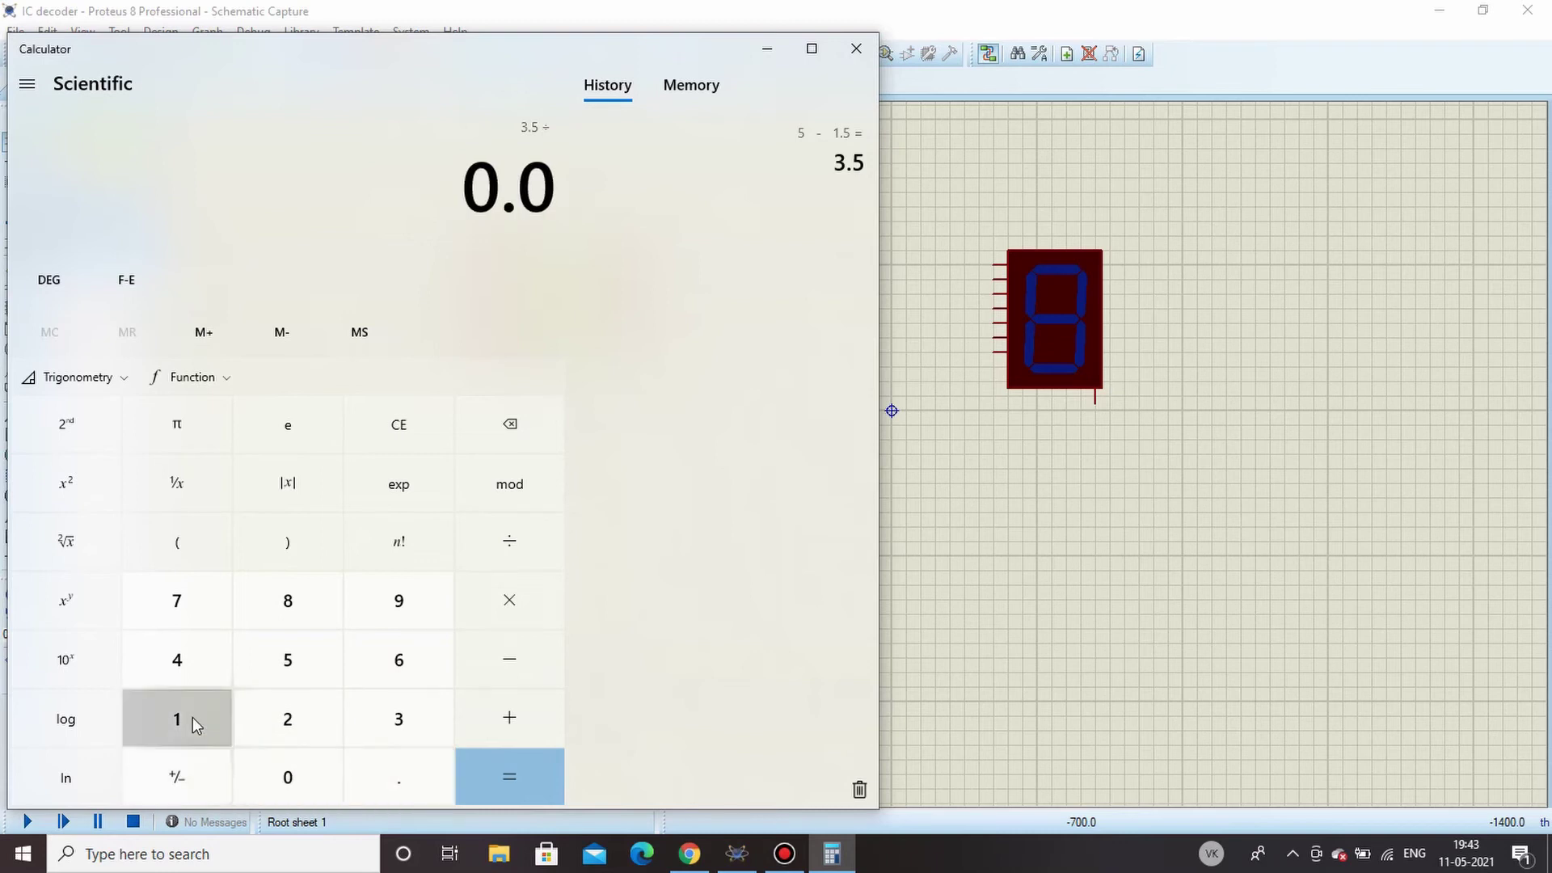
pyautogui.click(192, 716)
pyautogui.click(523, 796)
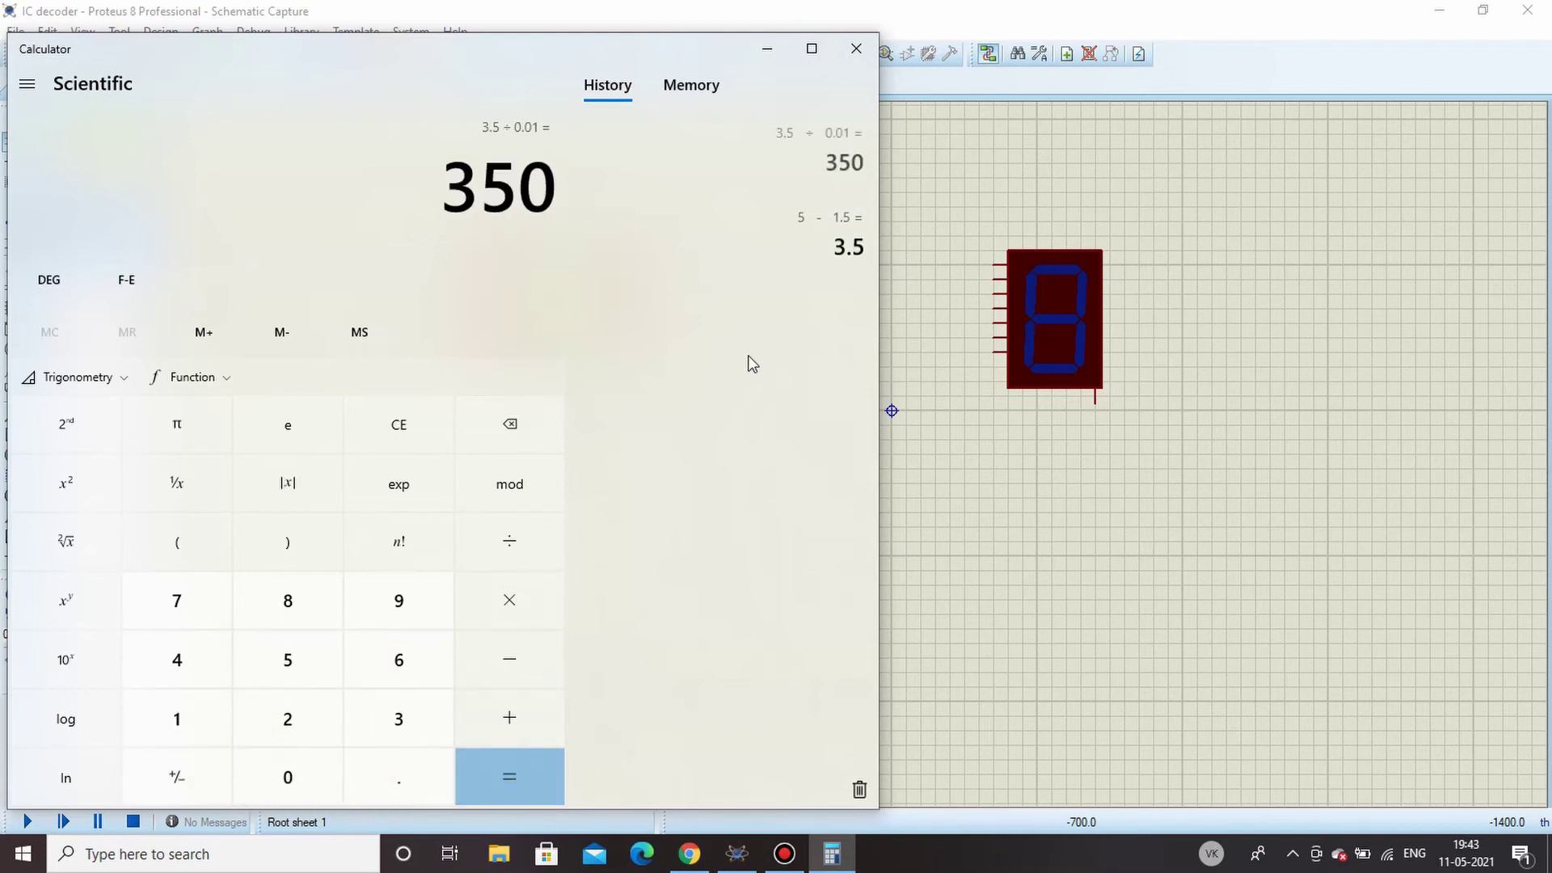
pyautogui.click(856, 63)
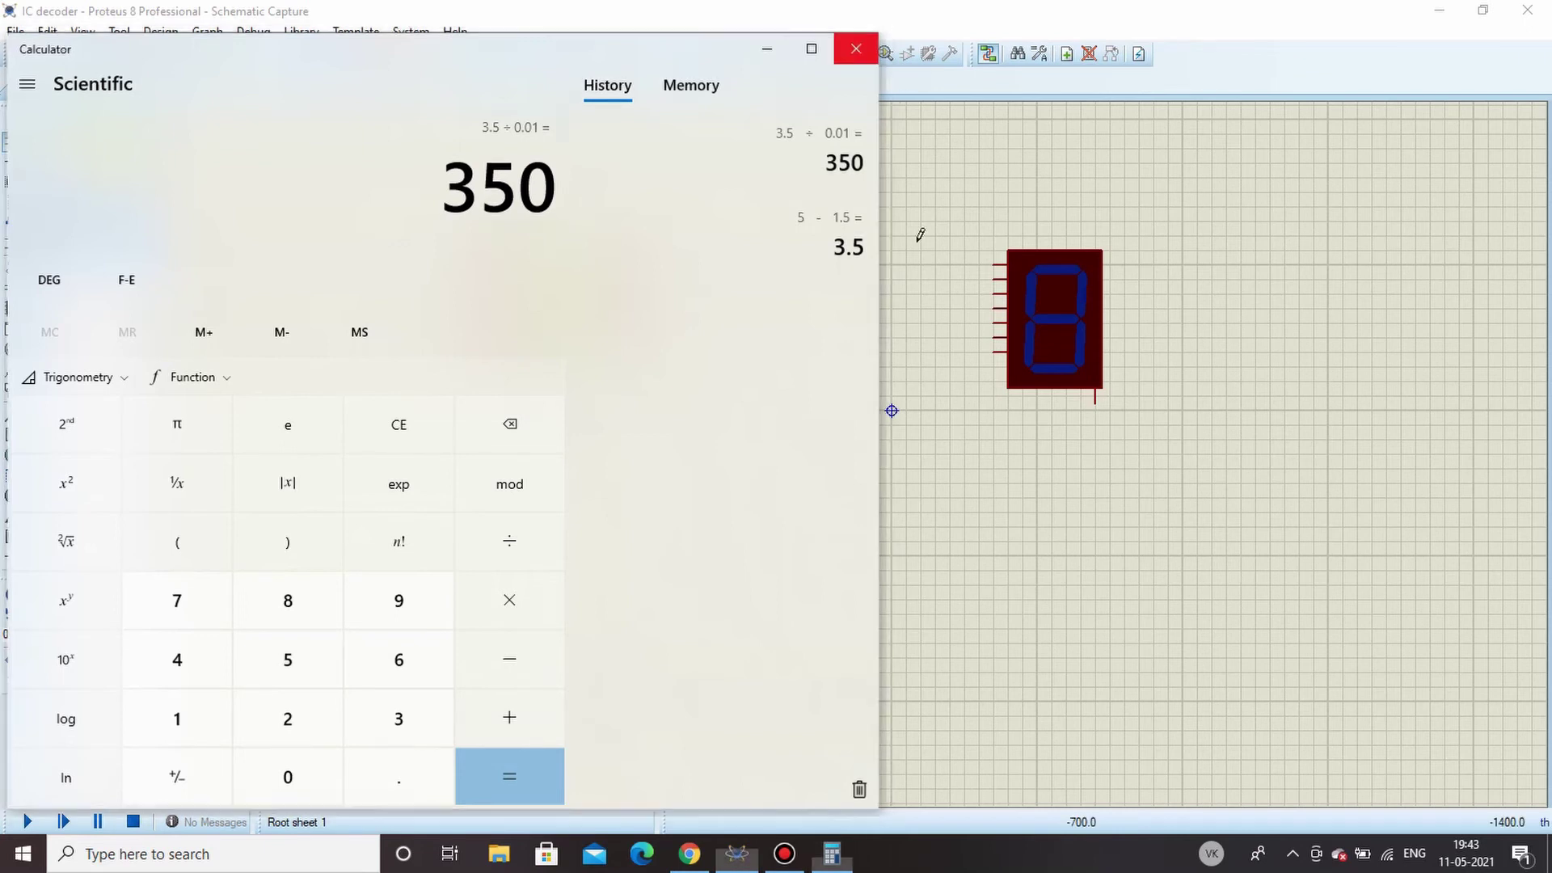
# Nudge U1 down and place a RES resistor between the decoder and display.
pyautogui.click(56, 284)
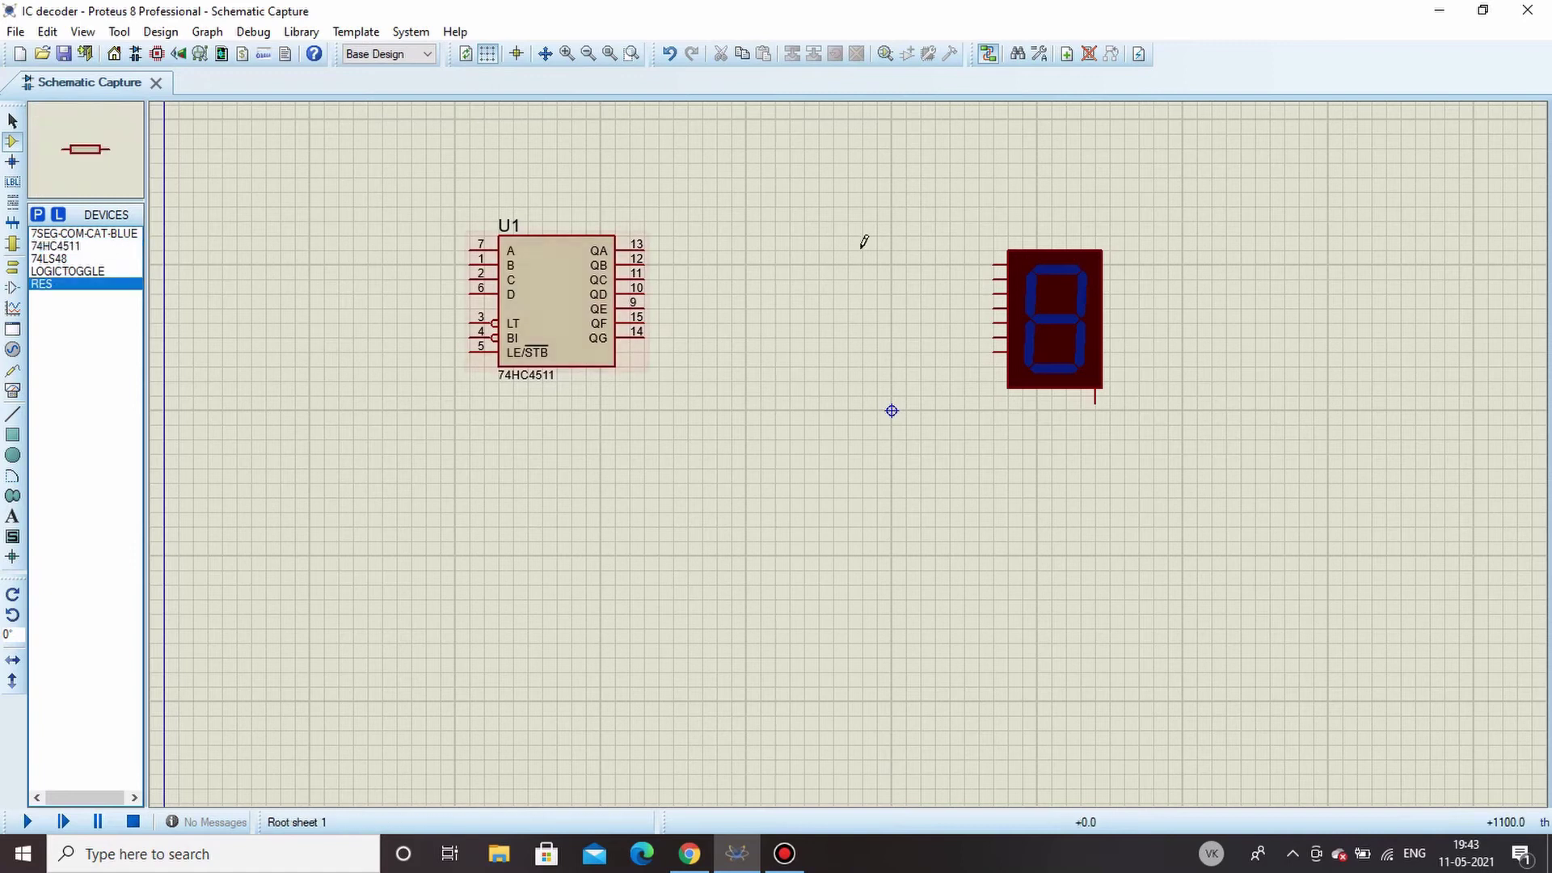
pyautogui.moveTo(573, 293); pyautogui.dragTo(573, 308)
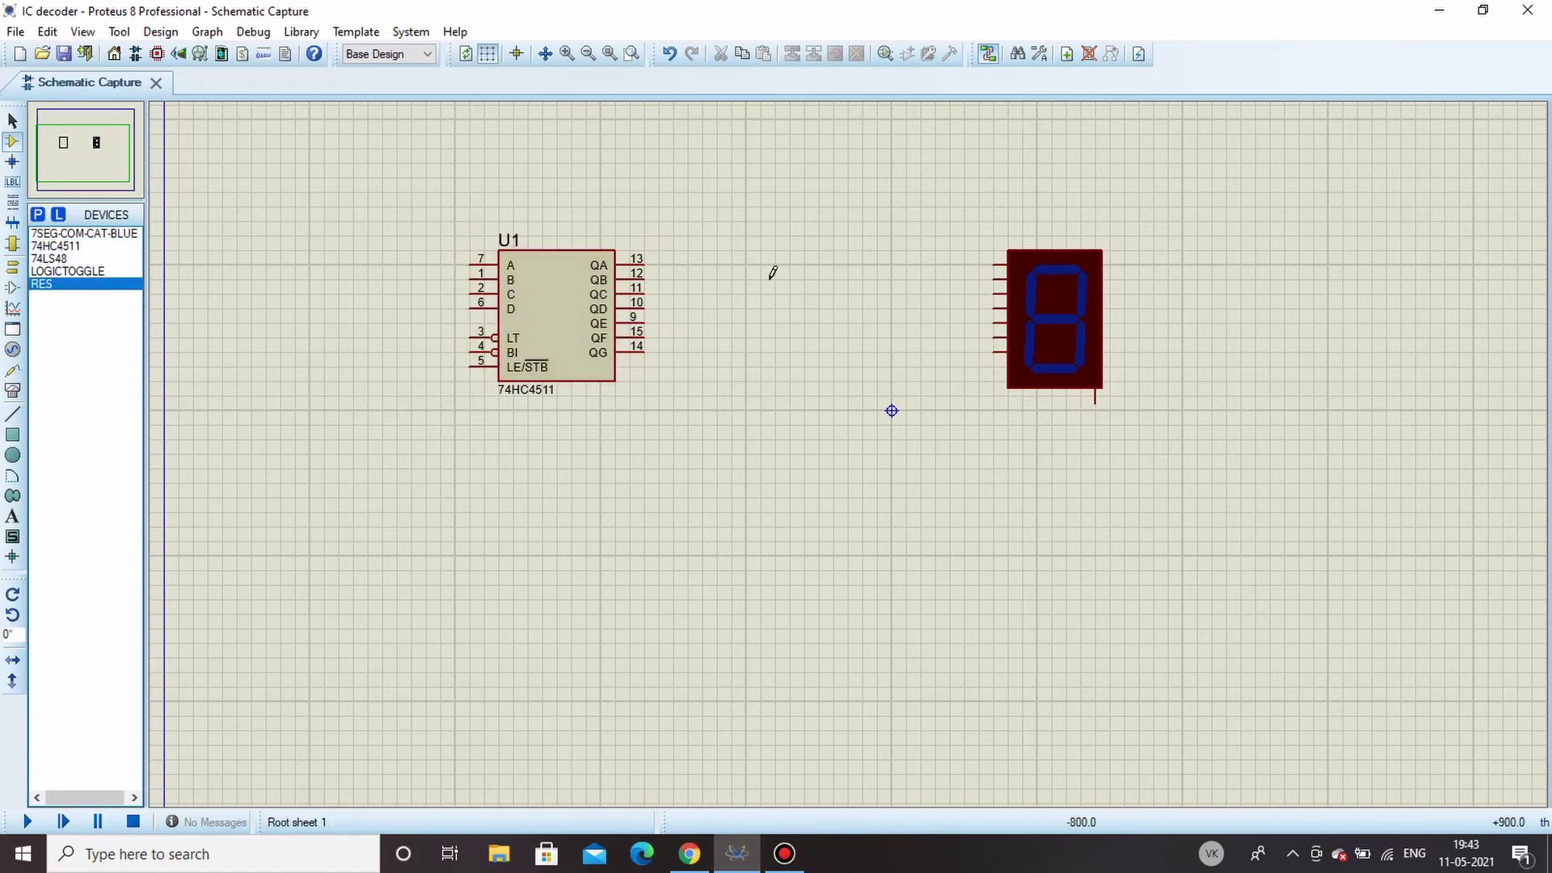
pyautogui.click(797, 236)
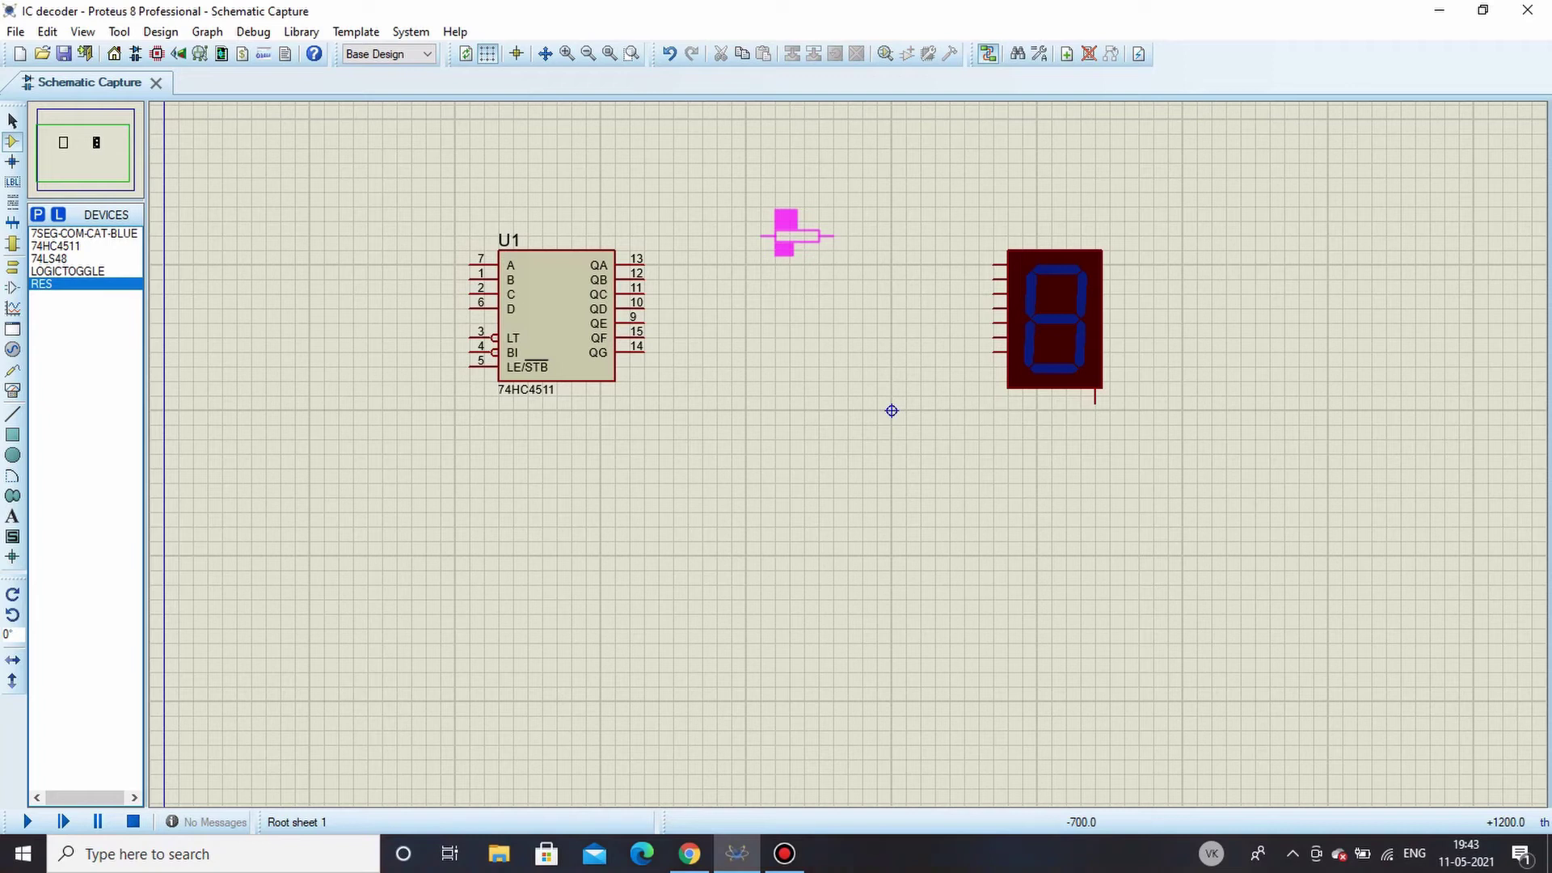
pyautogui.click(797, 236)
# Set resistor R1 to 350 and copy it for reuse.
pyautogui.doubleClick(793, 264)
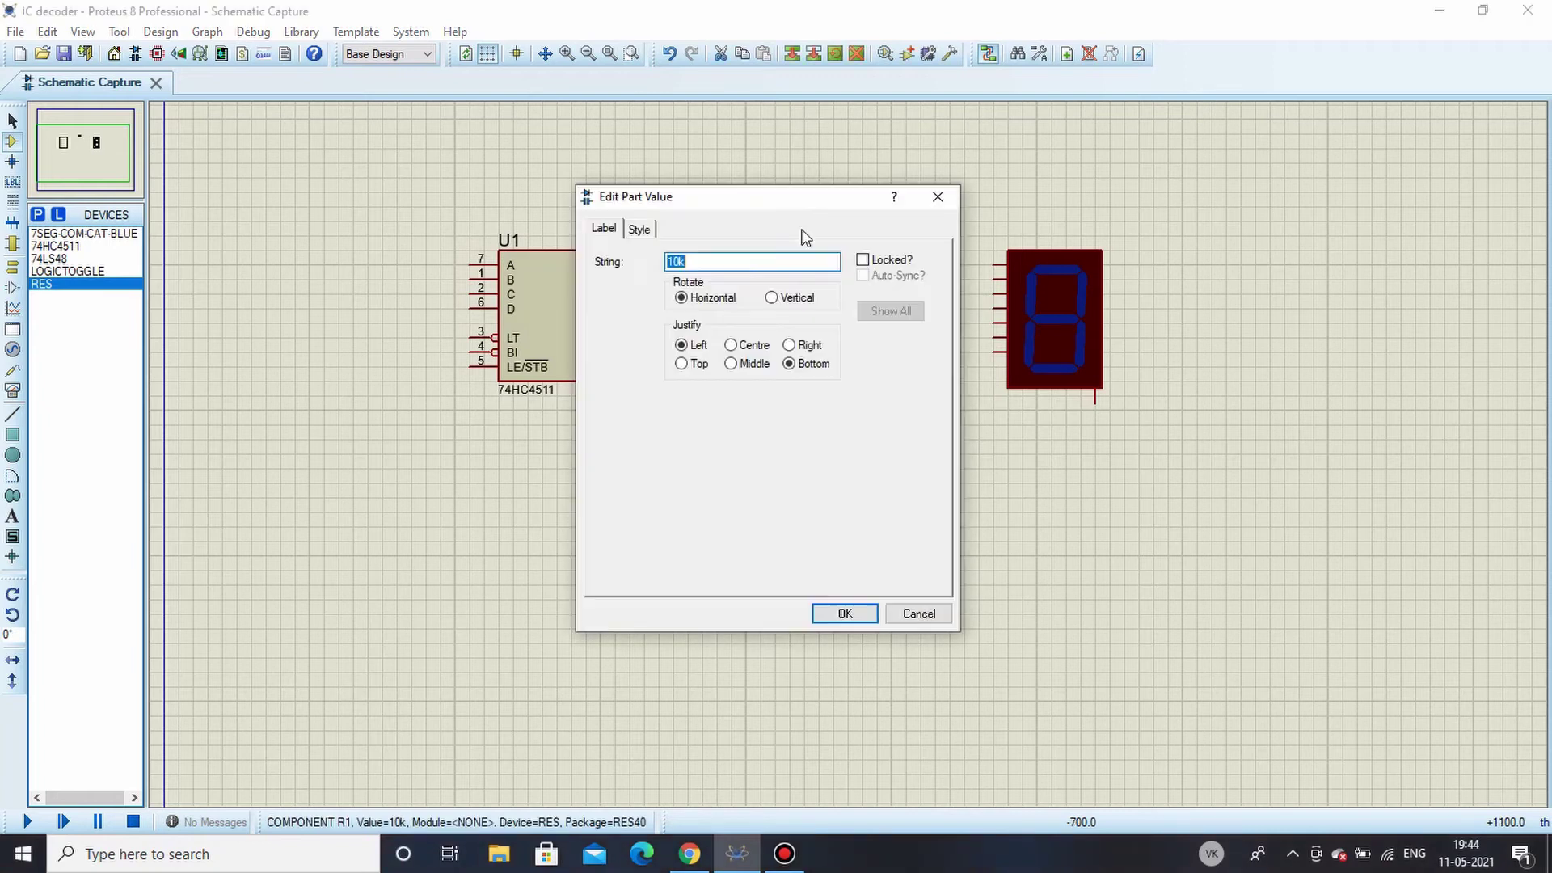
pyautogui.write('350')
pyautogui.press('Return')
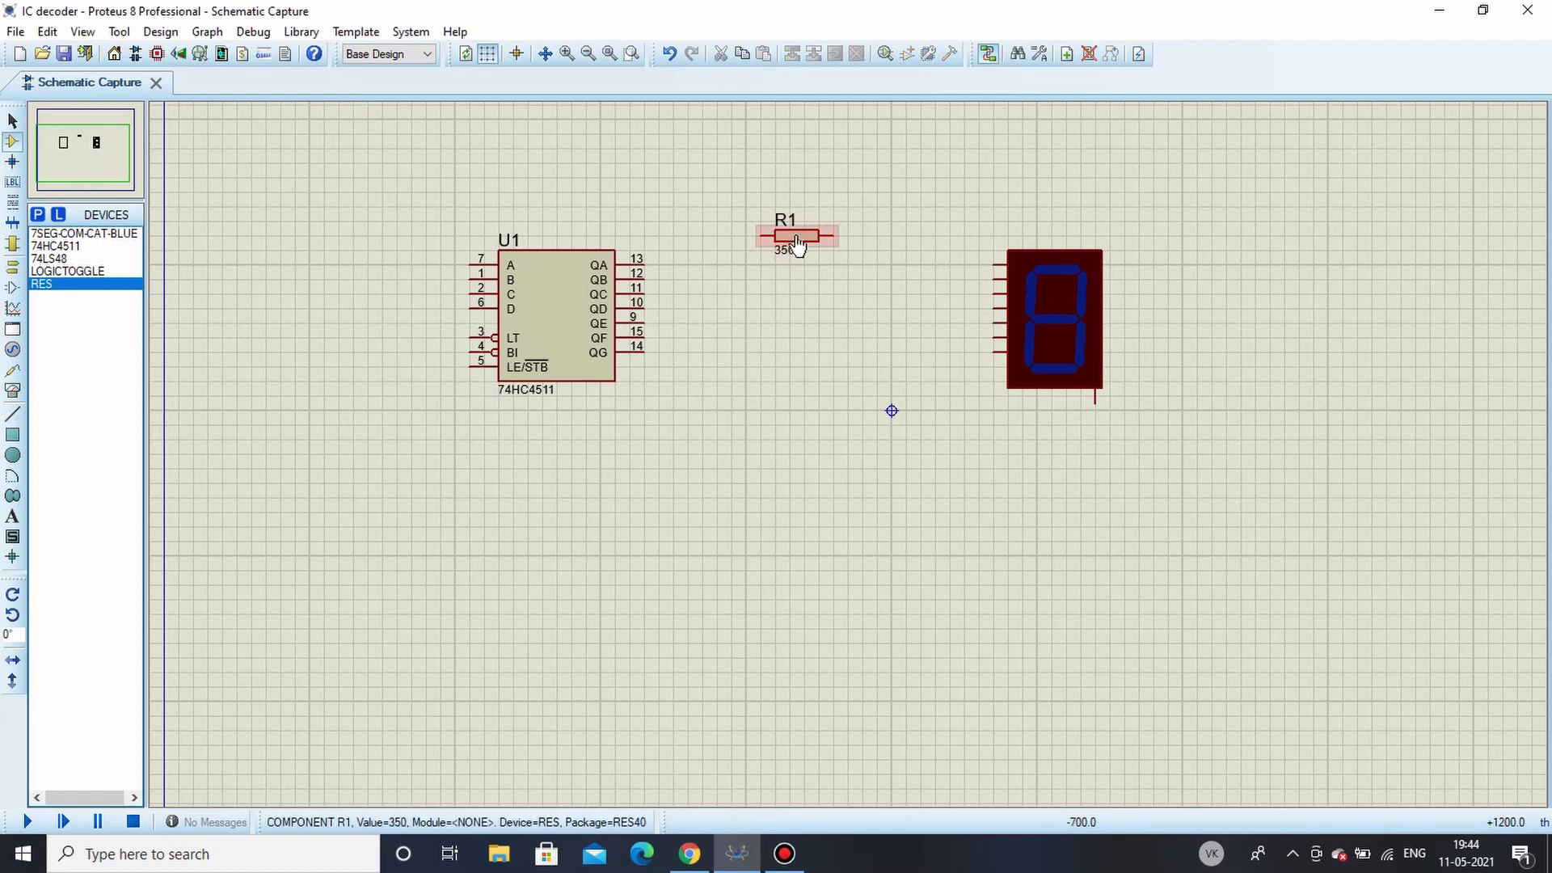
pyautogui.rightClick(808, 240)
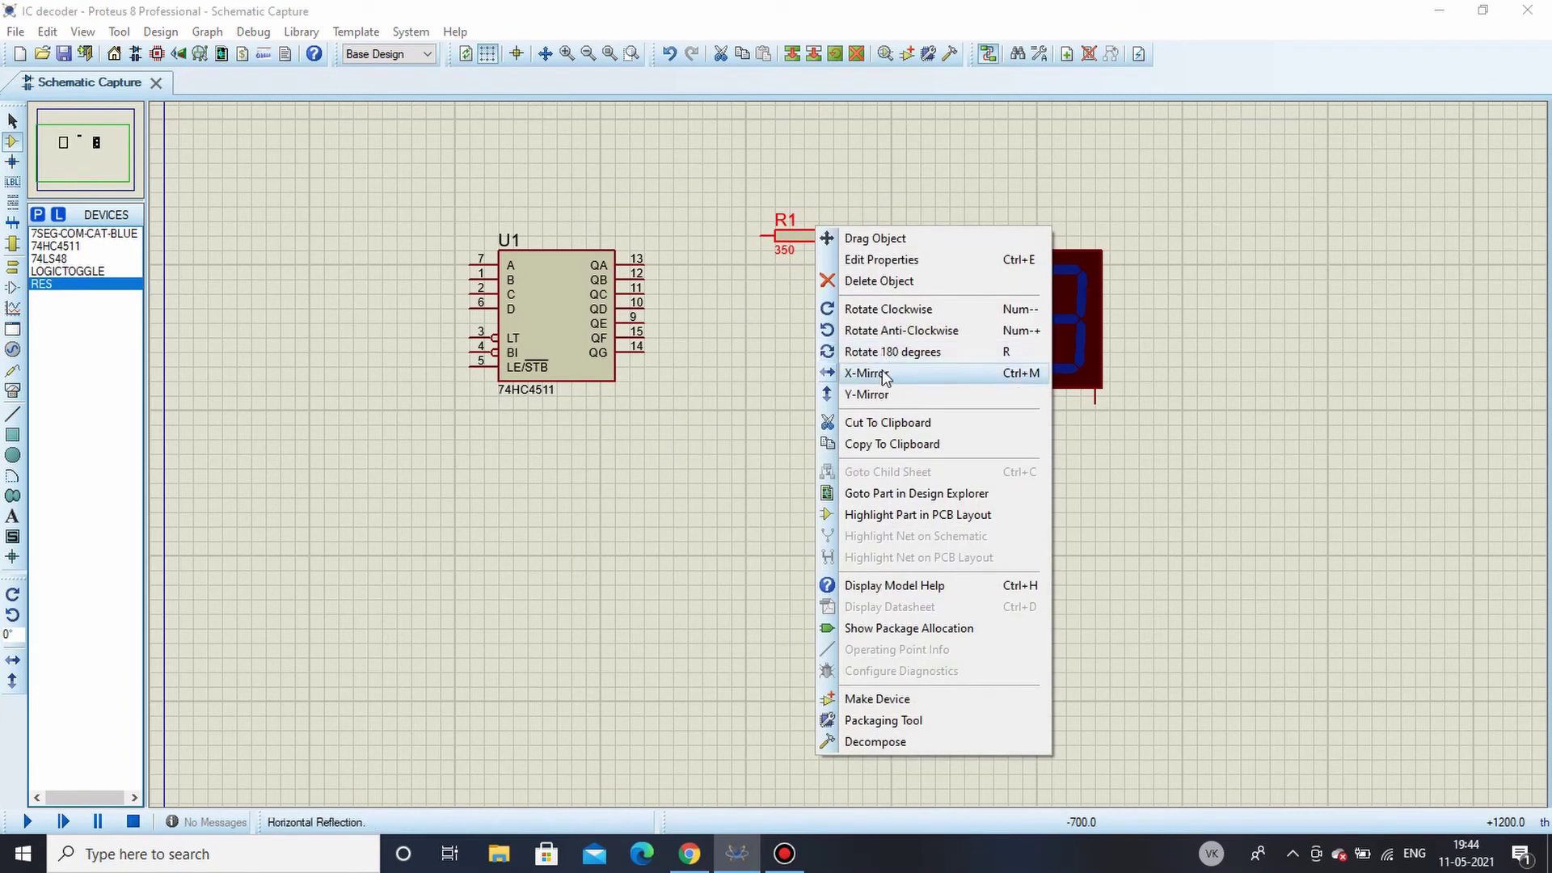
pyautogui.click(889, 444)
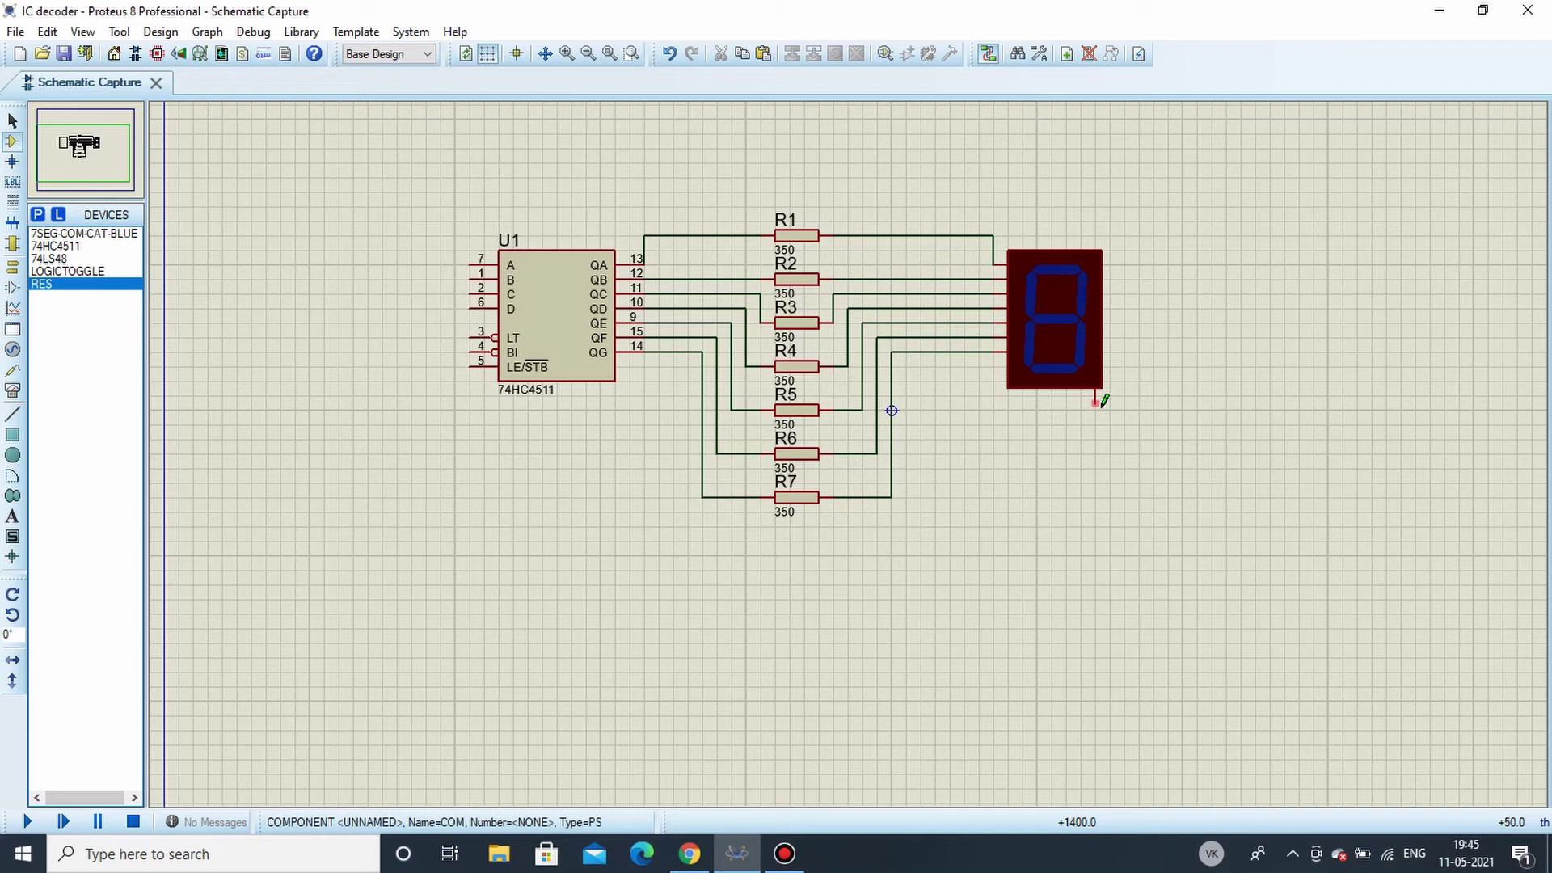
# Place a ground terminal below the display and wire it to the COM pin.
pyautogui.click(11, 267)
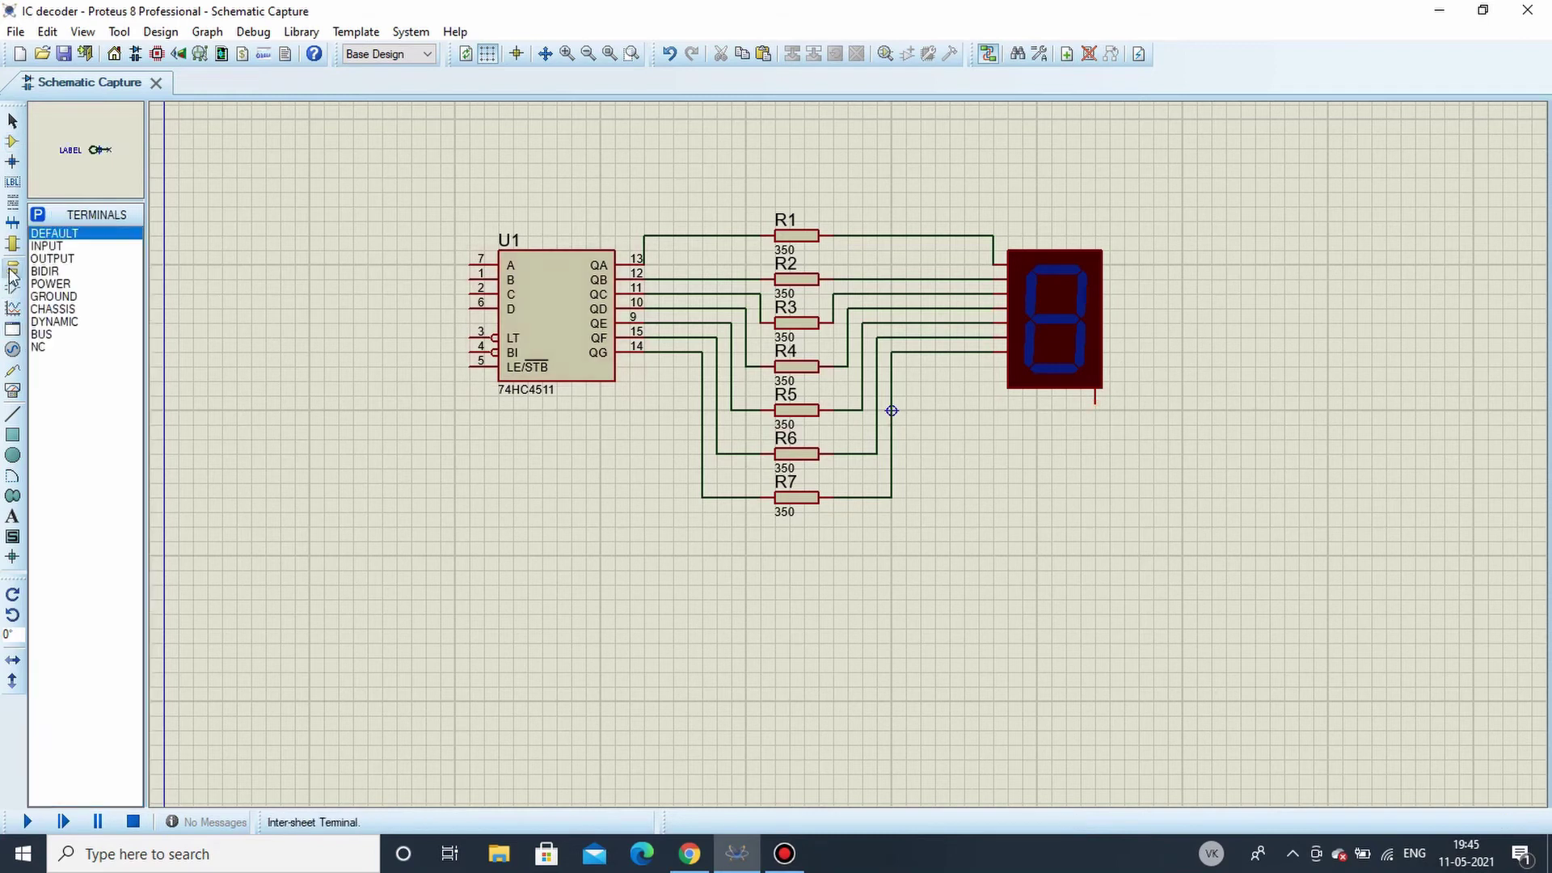
pyautogui.click(53, 296)
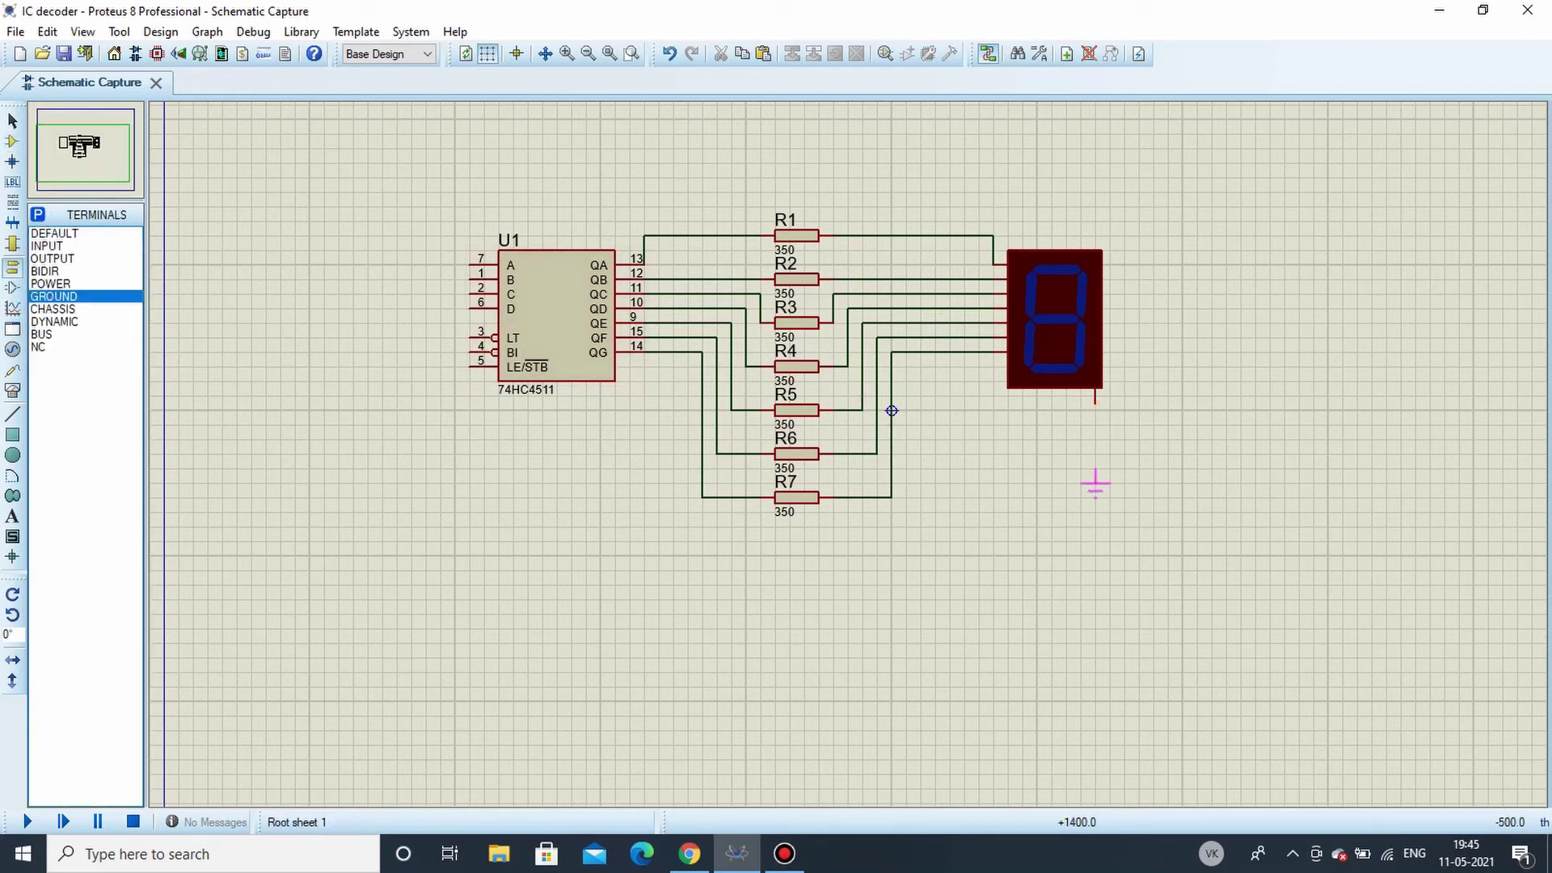
pyautogui.click(1095, 484)
pyautogui.click(1095, 472)
pyautogui.click(1097, 400)
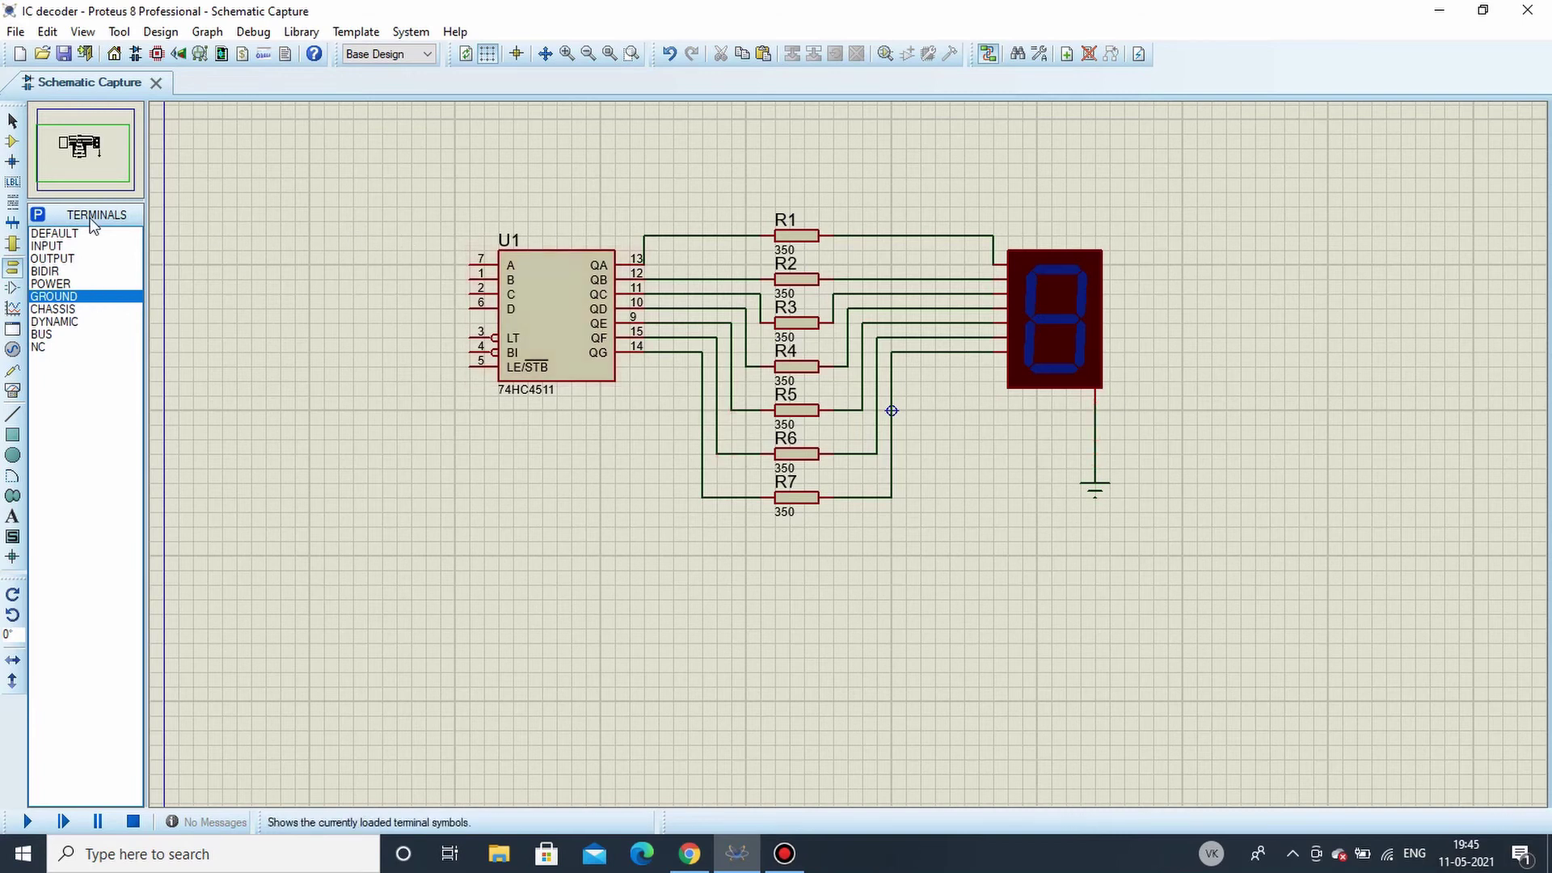
# Place four LOGICTOGGLE sources in a row left of U1.
pyautogui.click(12, 140)
pyautogui.click(53, 272)
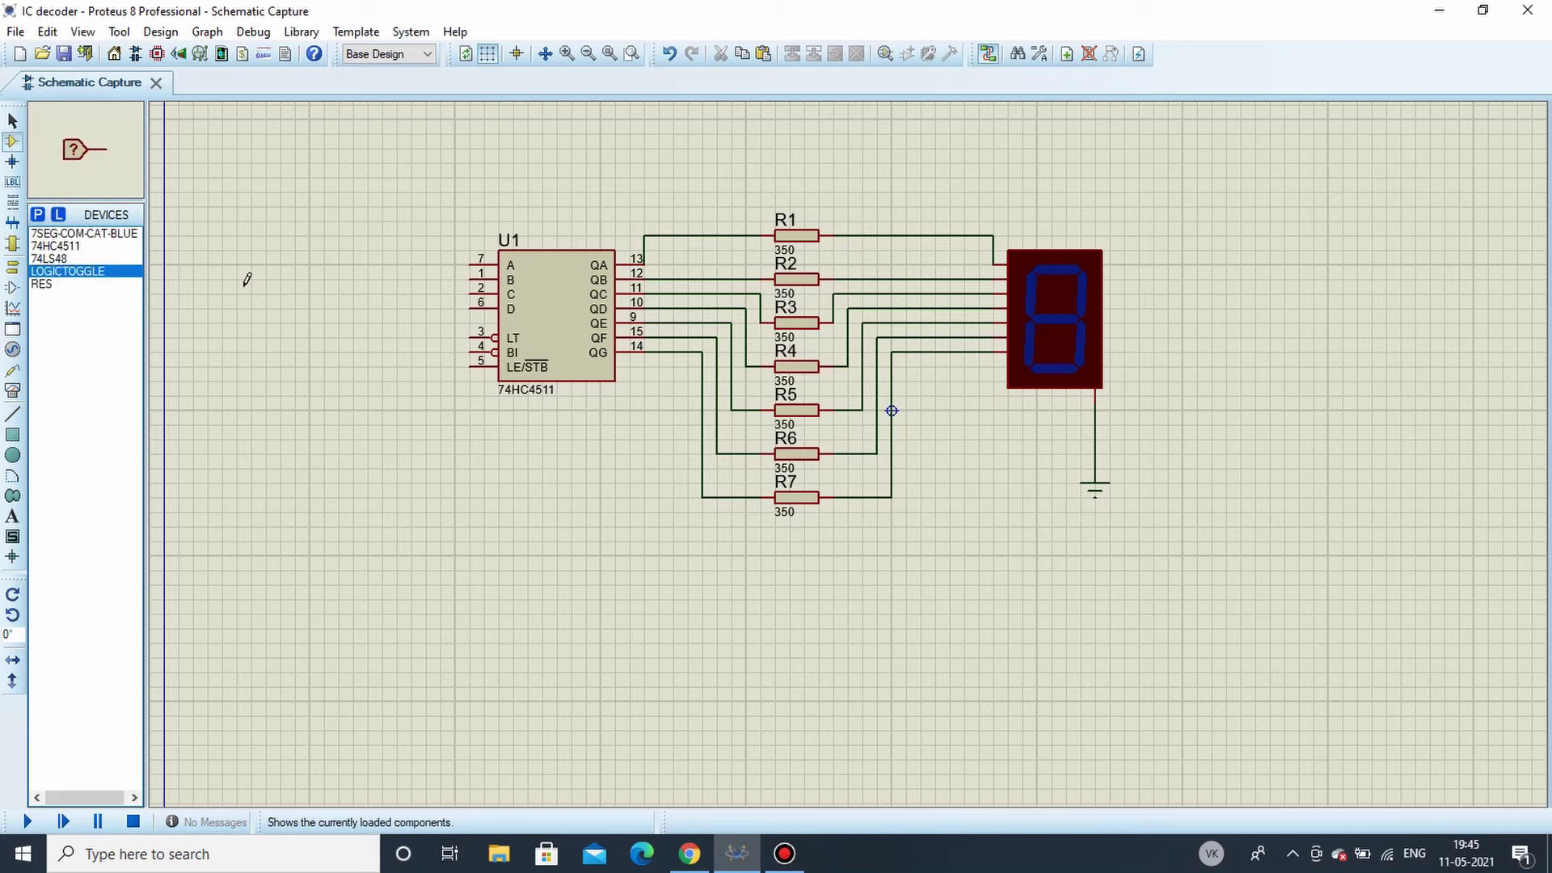
pyautogui.click(394, 262)
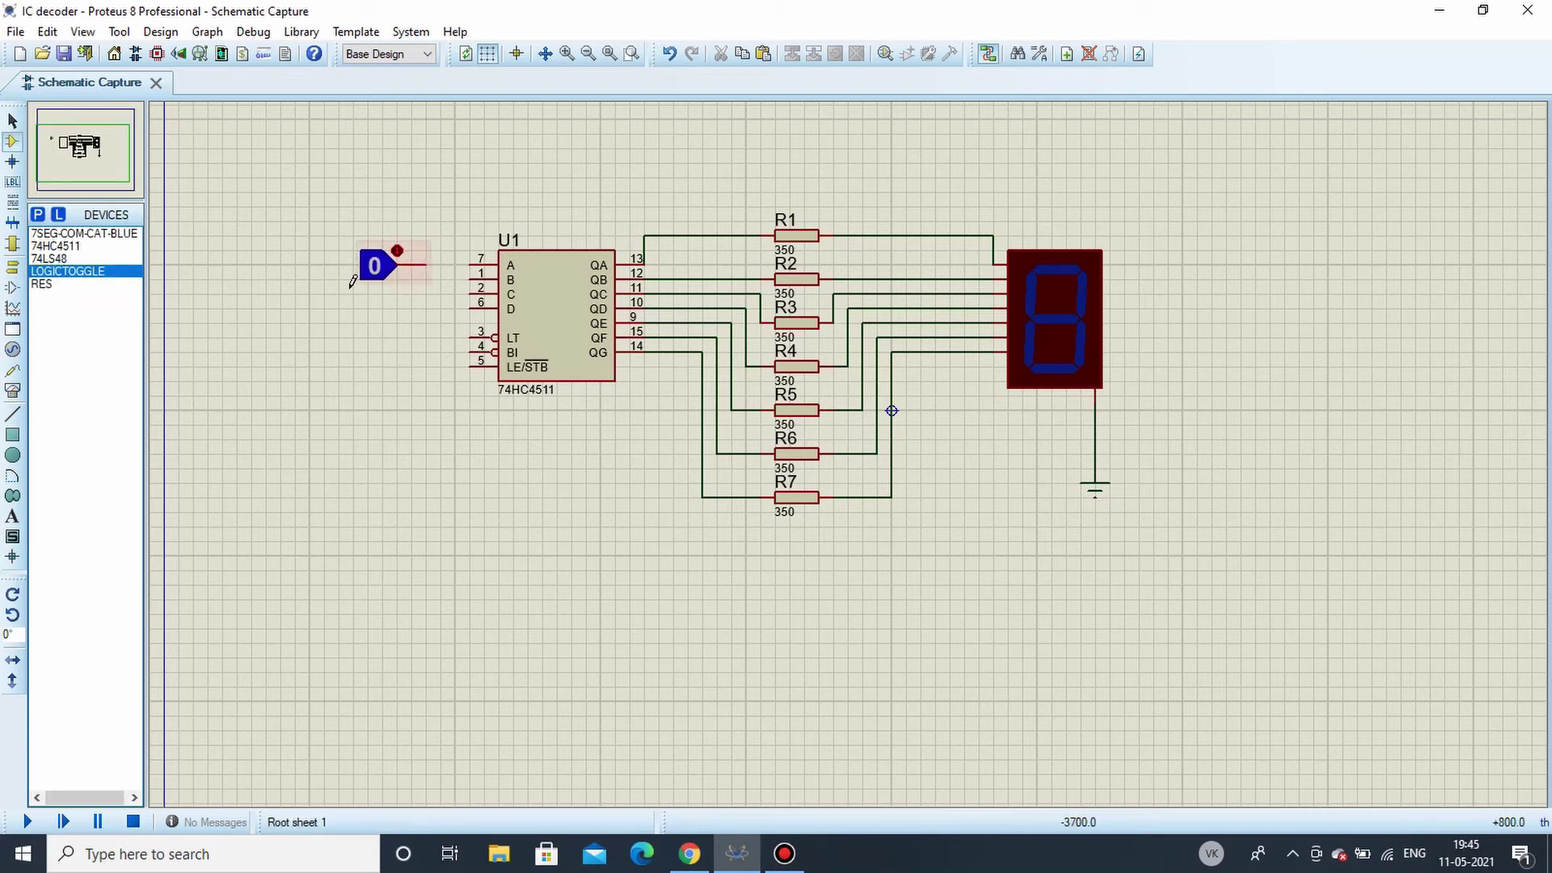
pyautogui.click(322, 276)
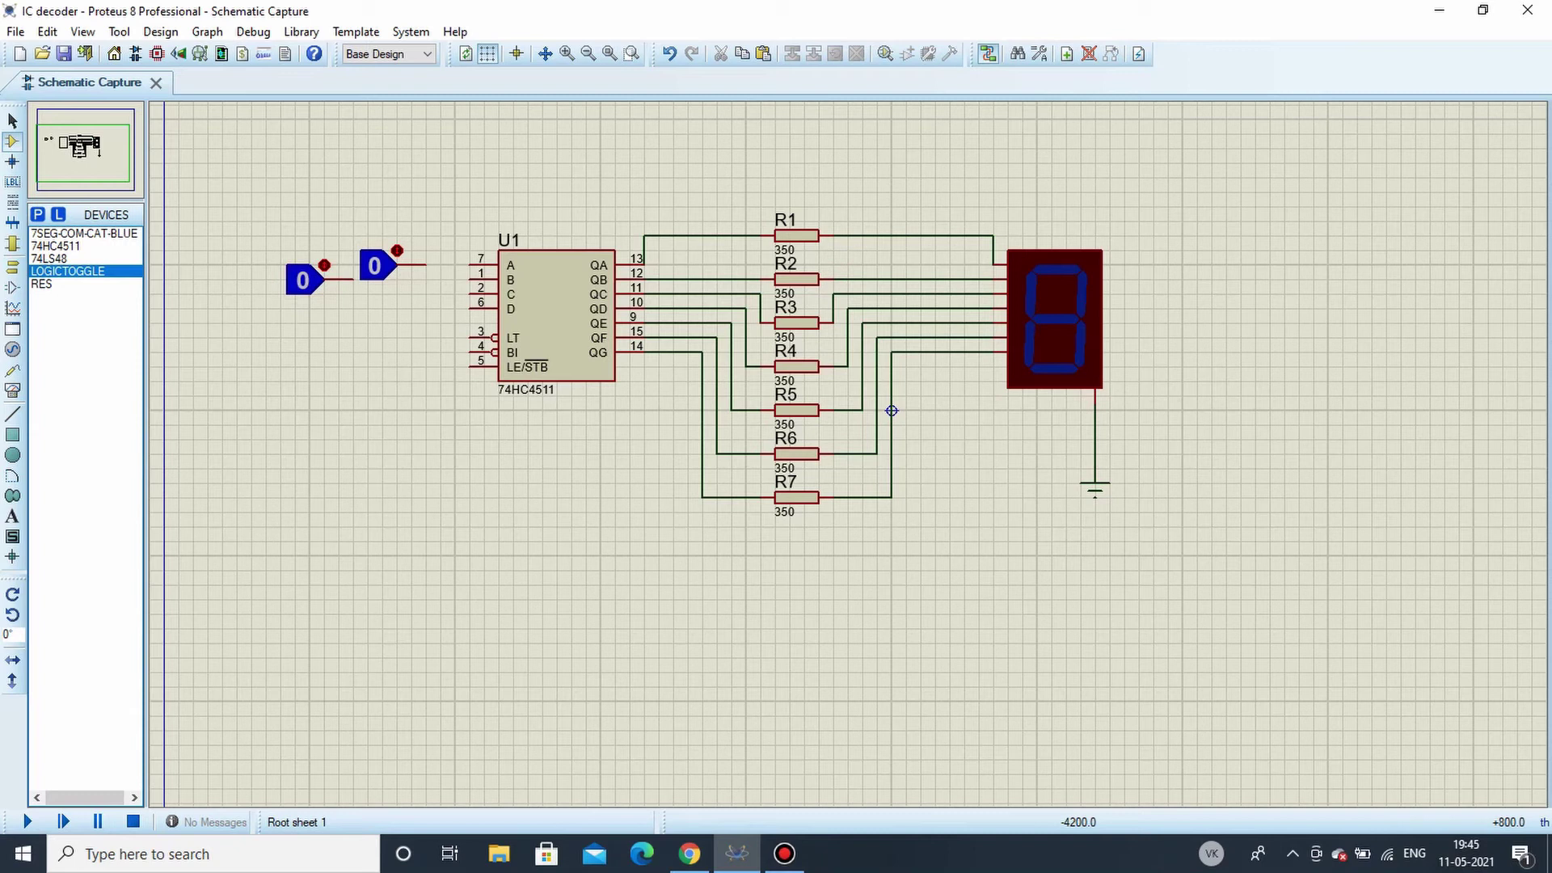
pyautogui.click(264, 292)
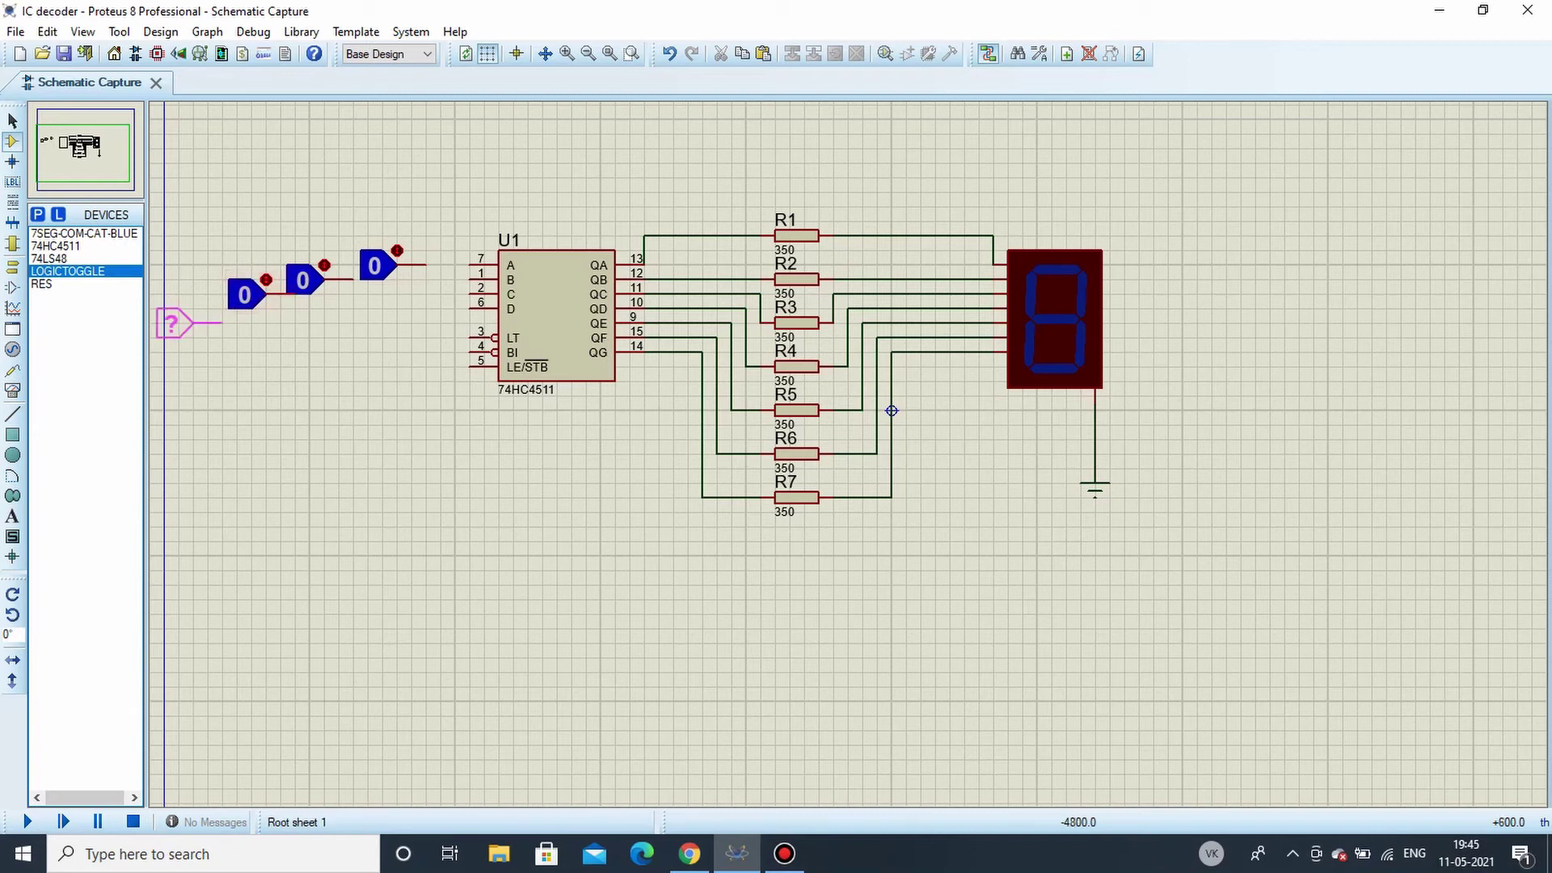
pyautogui.click(207, 312)
# Wire the four logic toggles to U1 inputs A, B, C and D (pins 7, 1, 2, 6).
pyautogui.click(226, 308)
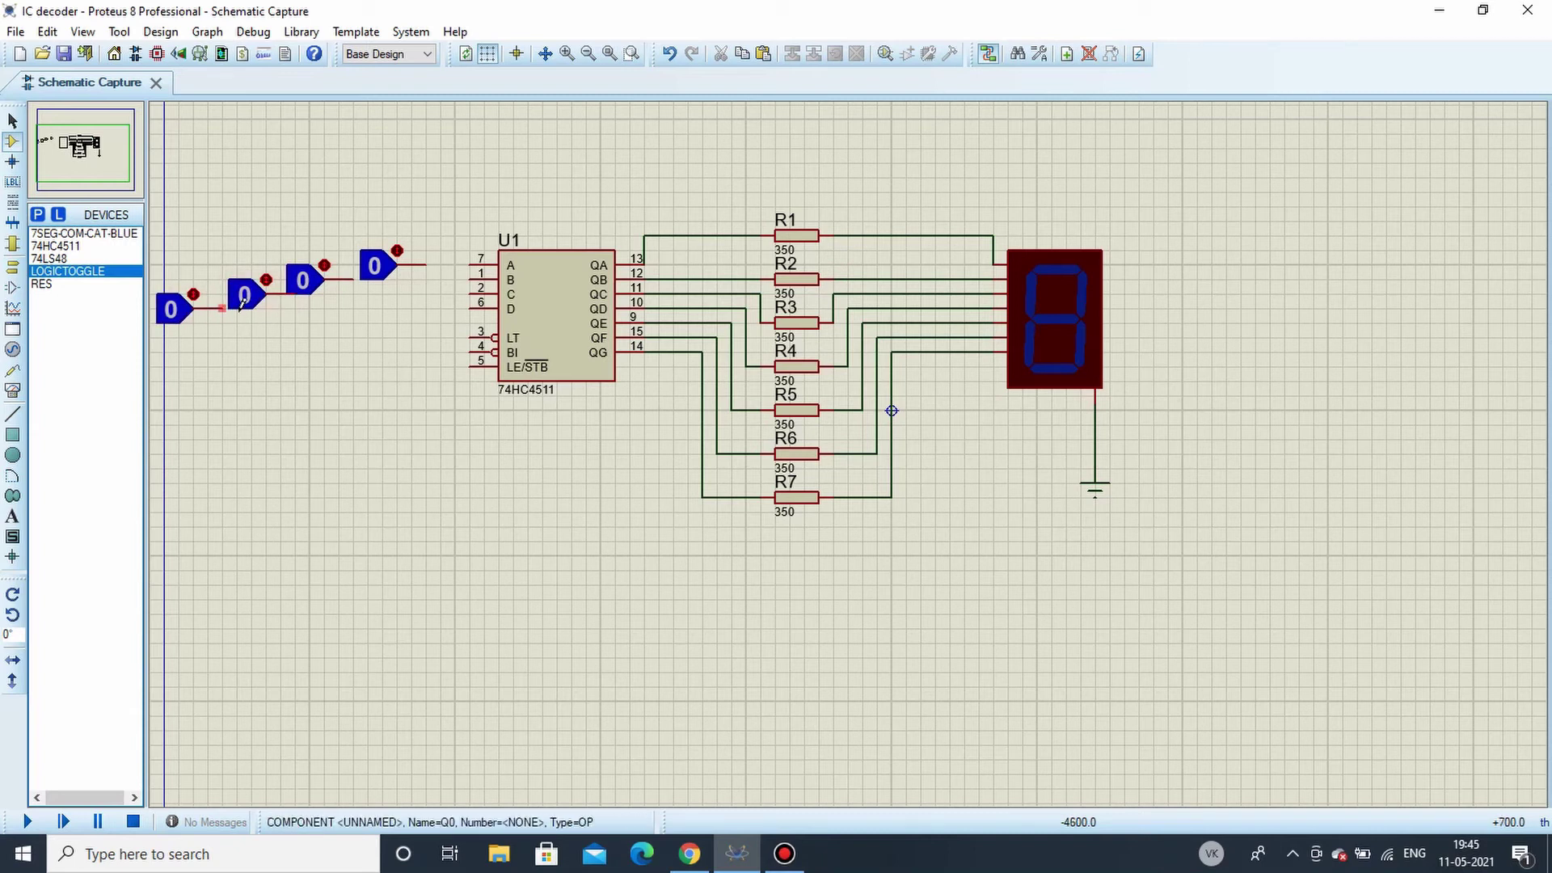
pyautogui.click(471, 308)
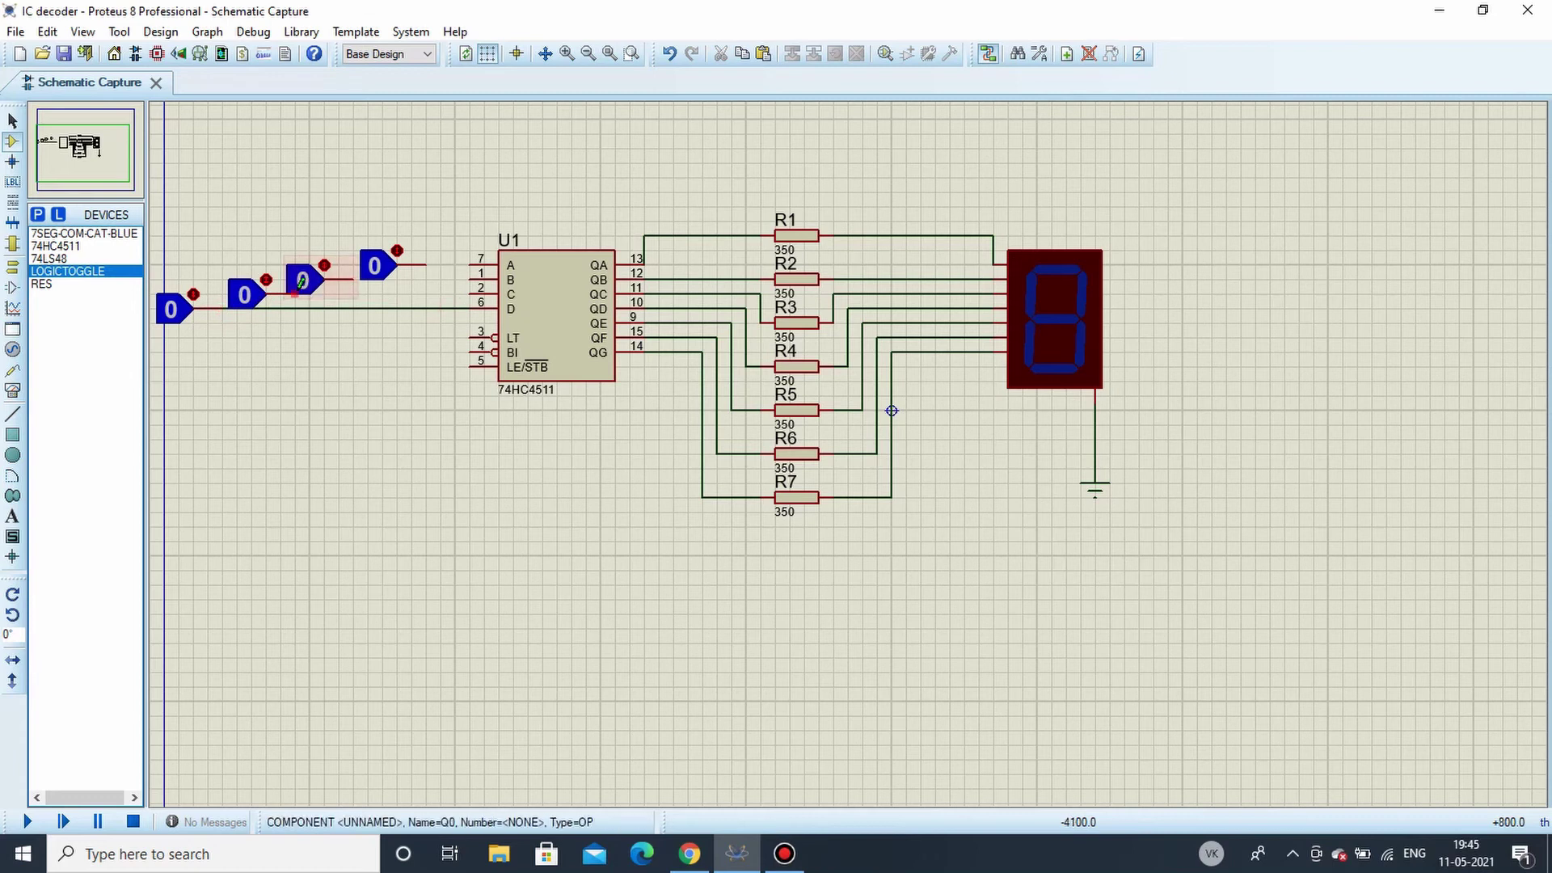
pyautogui.click(471, 293)
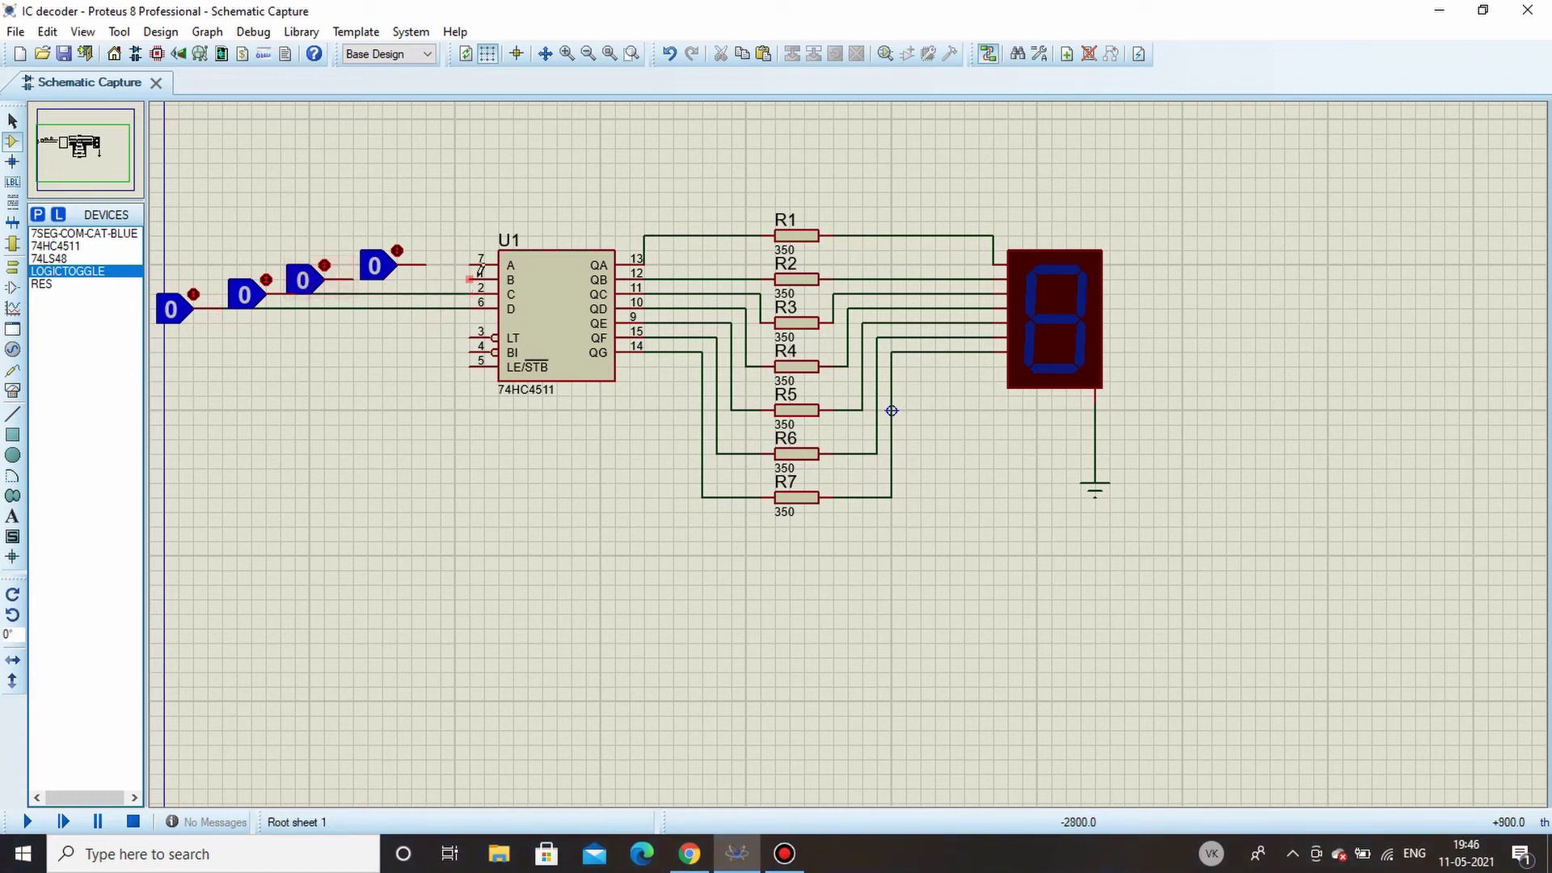
pyautogui.click(357, 275)
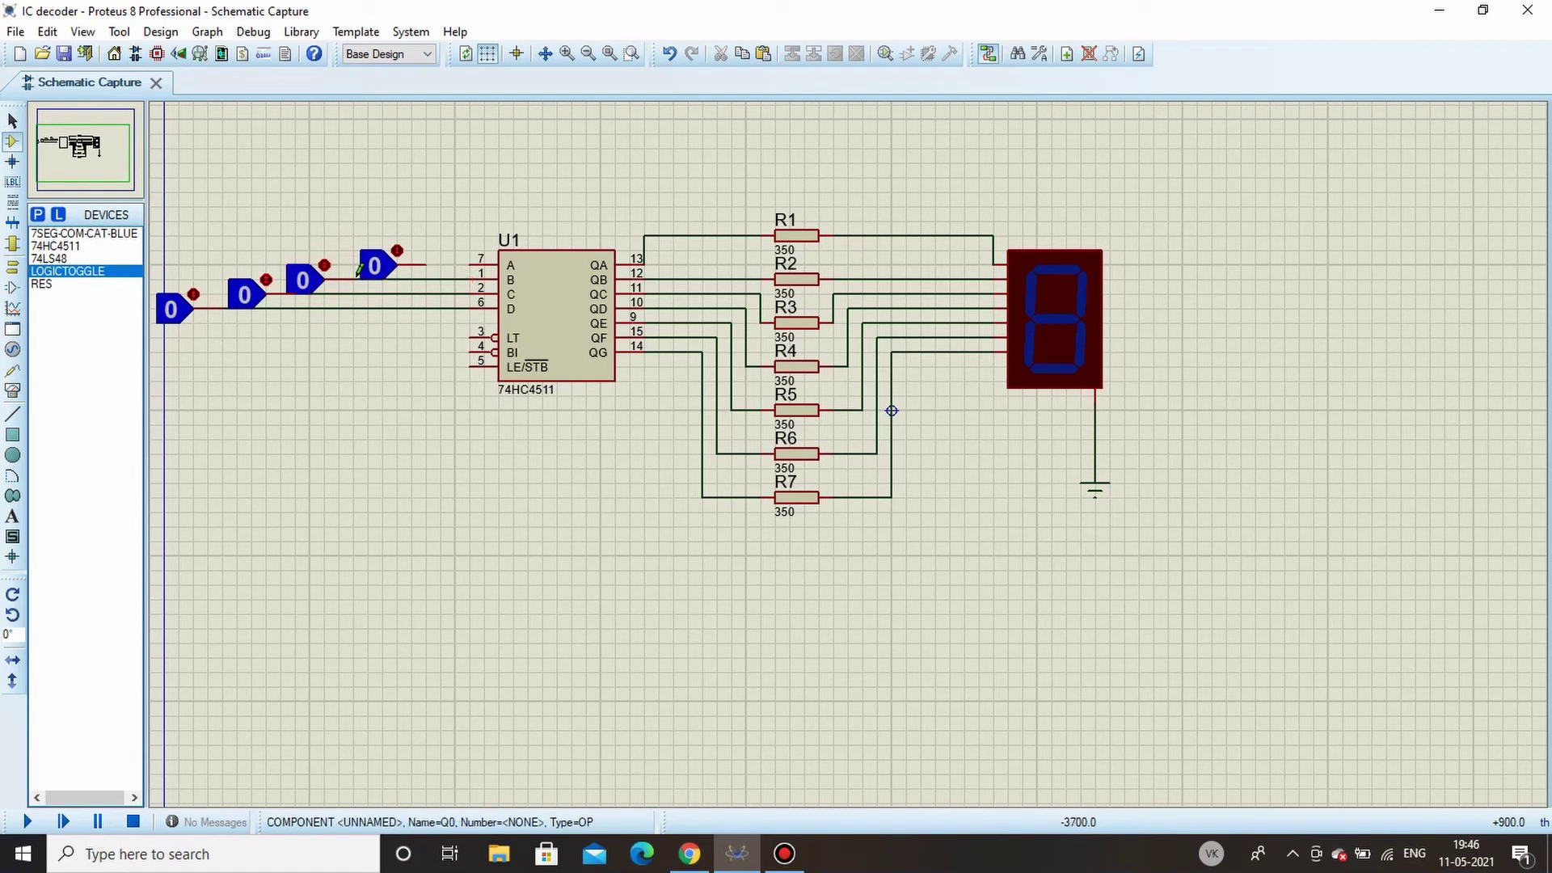
pyautogui.click(470, 260)
pyautogui.click(411, 265)
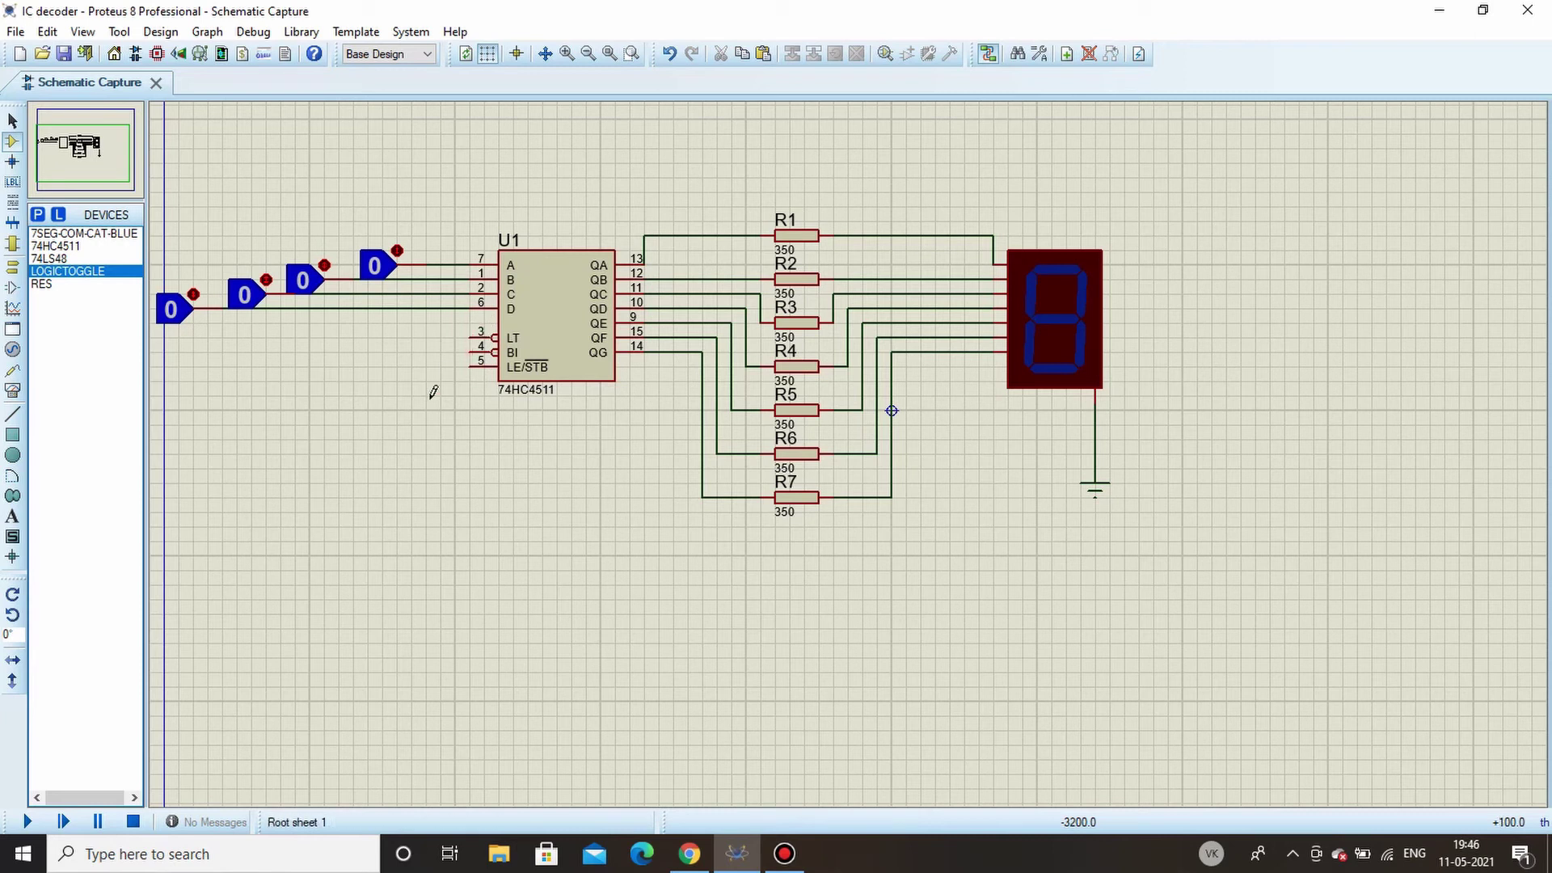
# Add a ground below U1 and tie pin 5 (LE/STB) and pin 3 (LT) to it.
pyautogui.press('t')
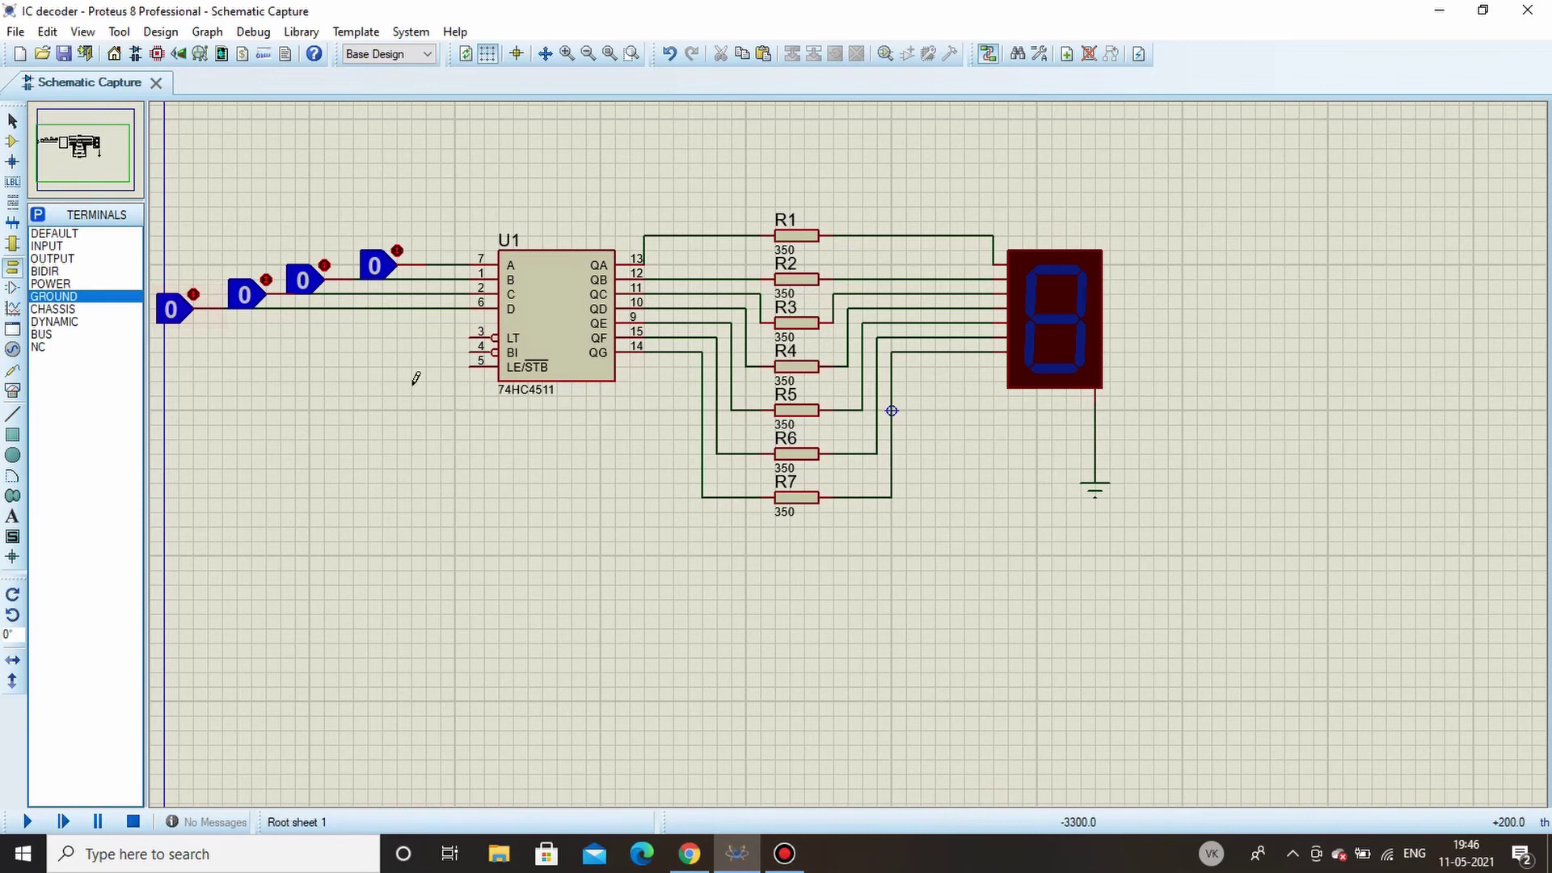
pyautogui.click(454, 416)
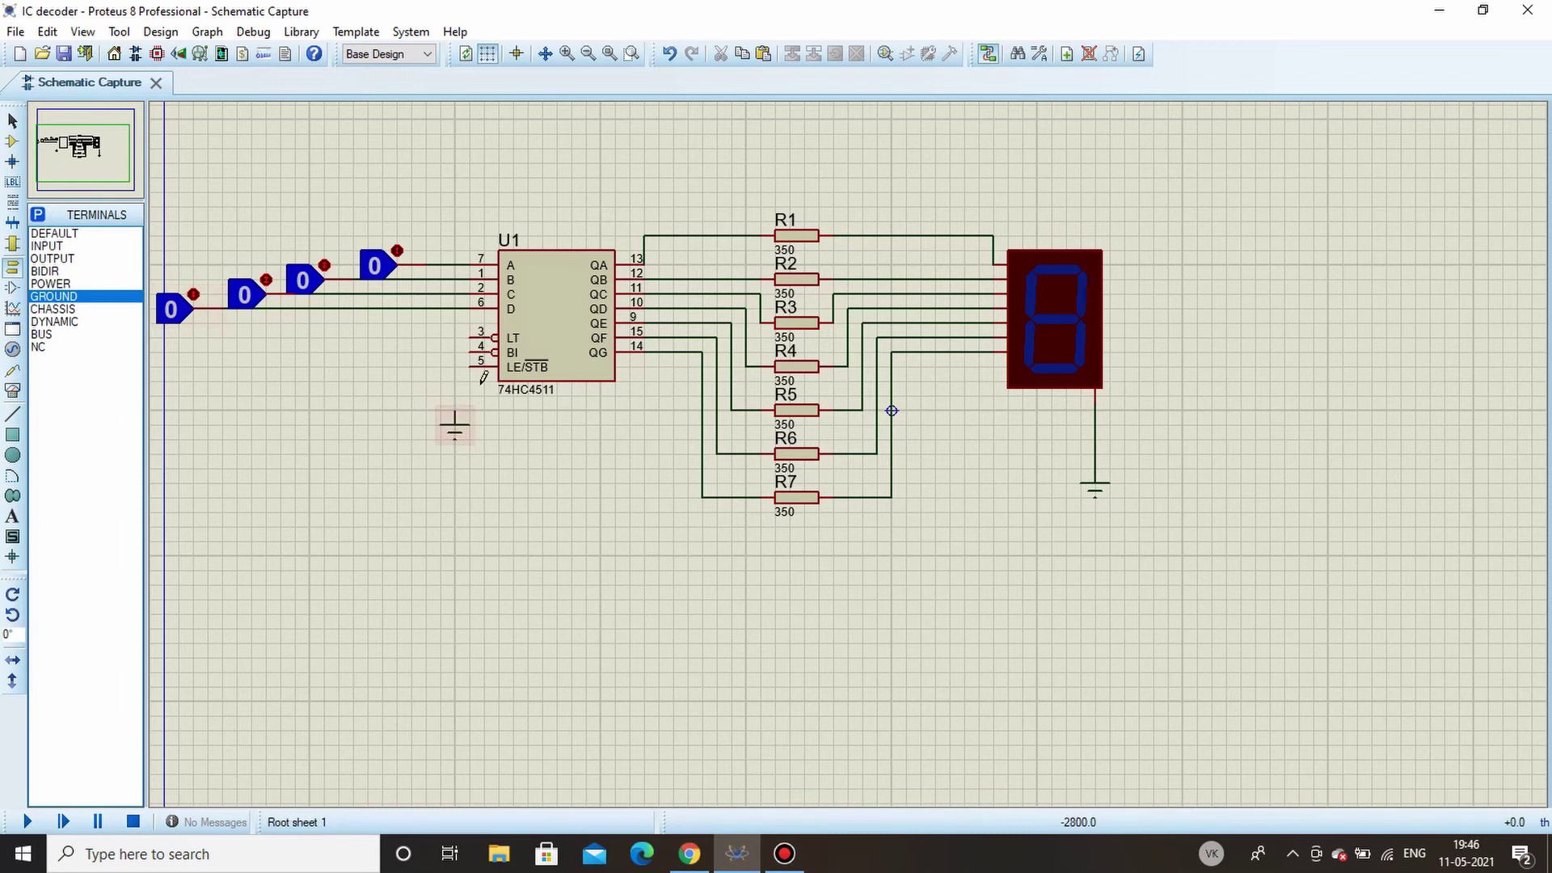
pyautogui.click(472, 365)
pyautogui.click(454, 416)
pyautogui.press('g')
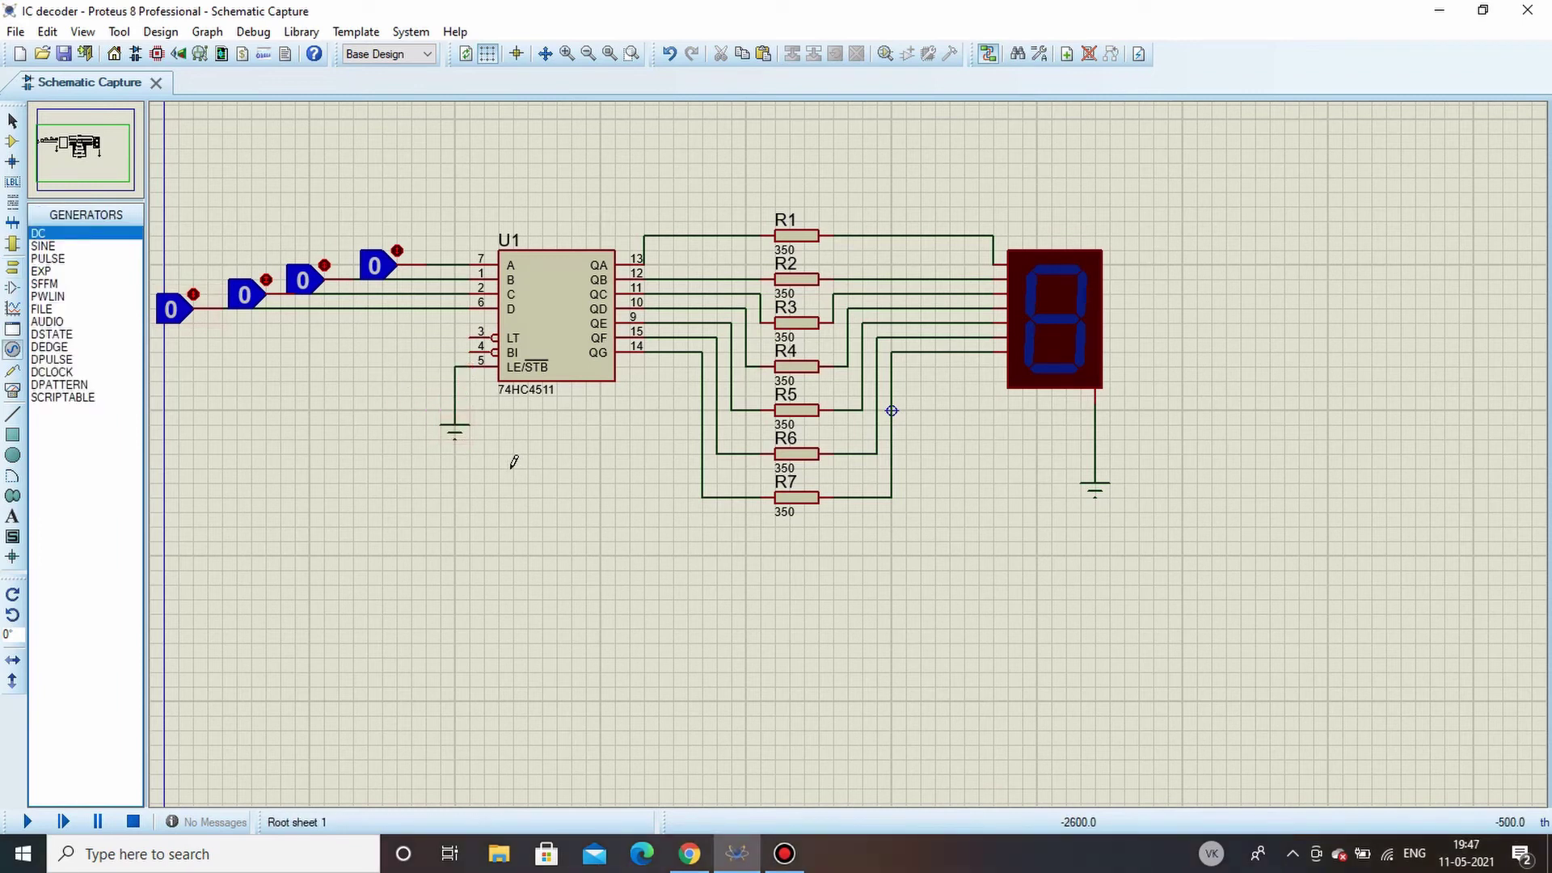
pyautogui.click(12, 151)
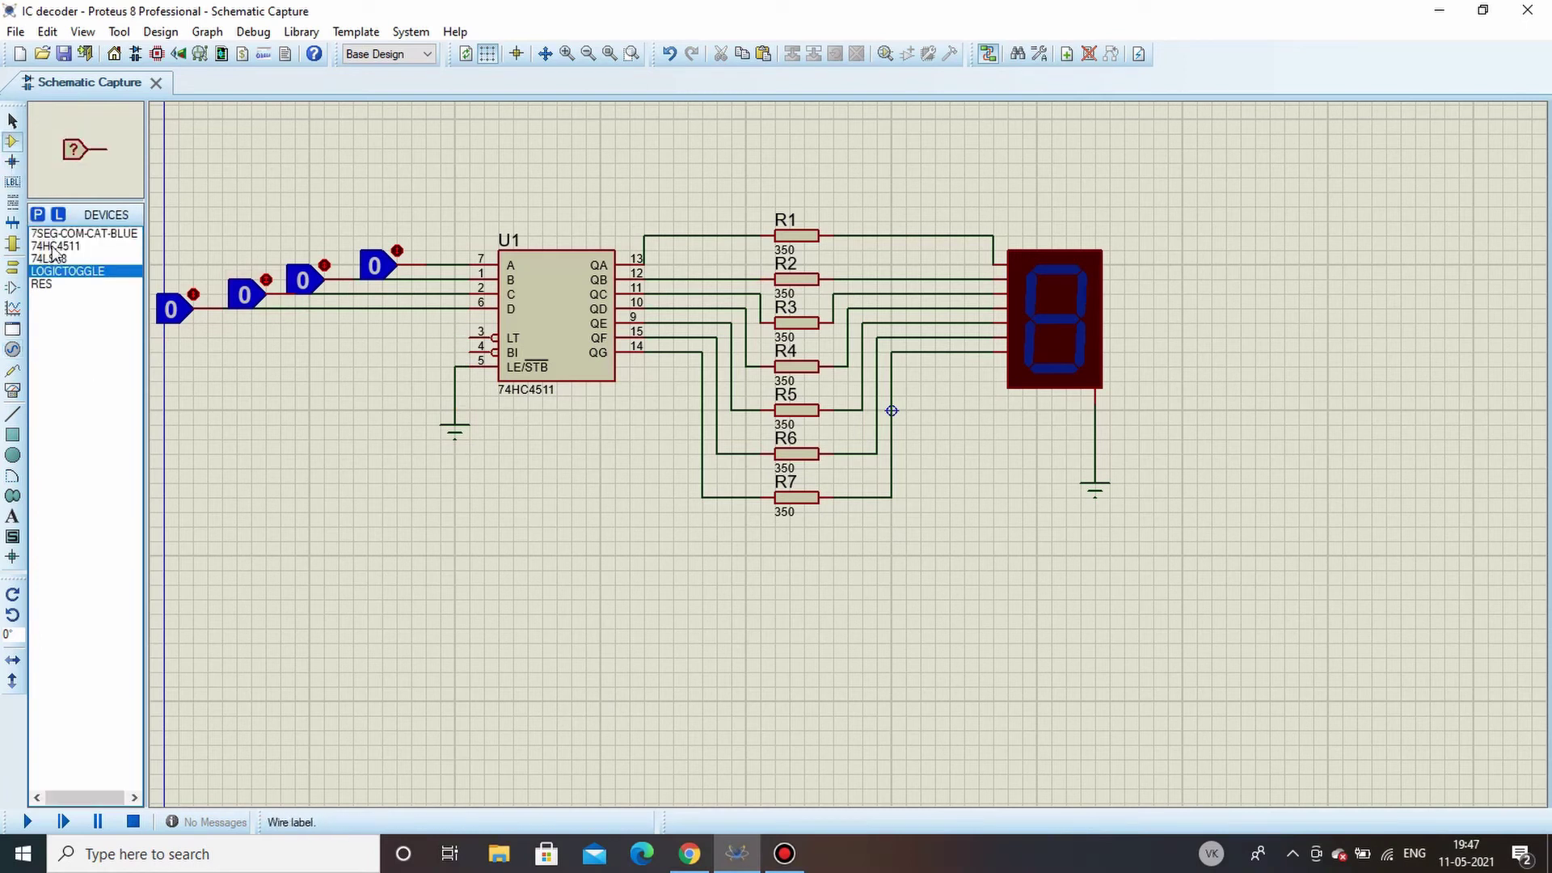
pyautogui.click(475, 333)
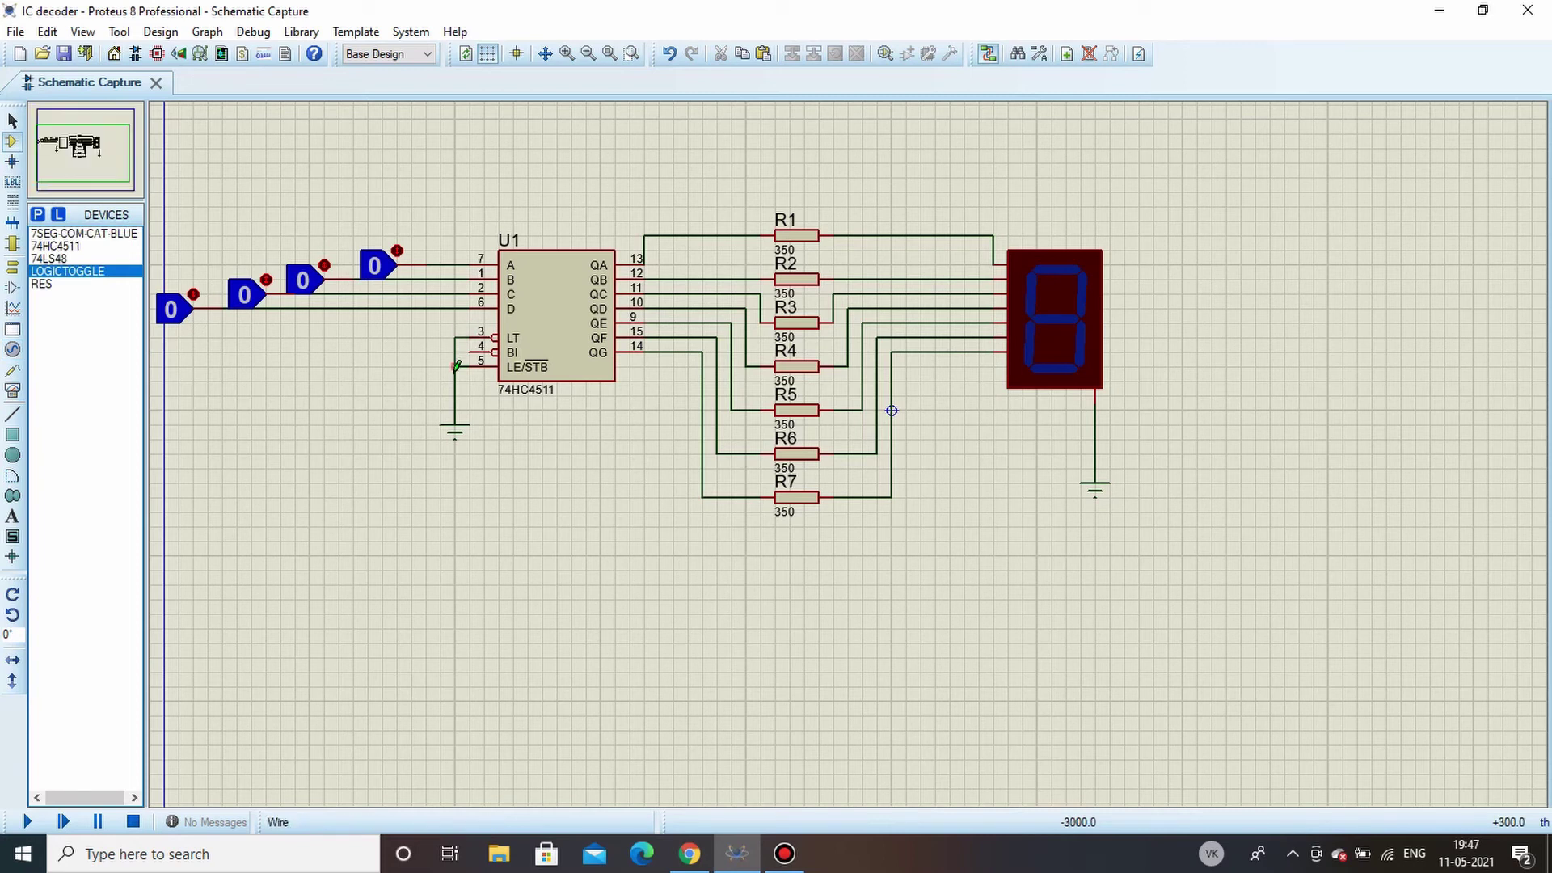
pyautogui.click(455, 366)
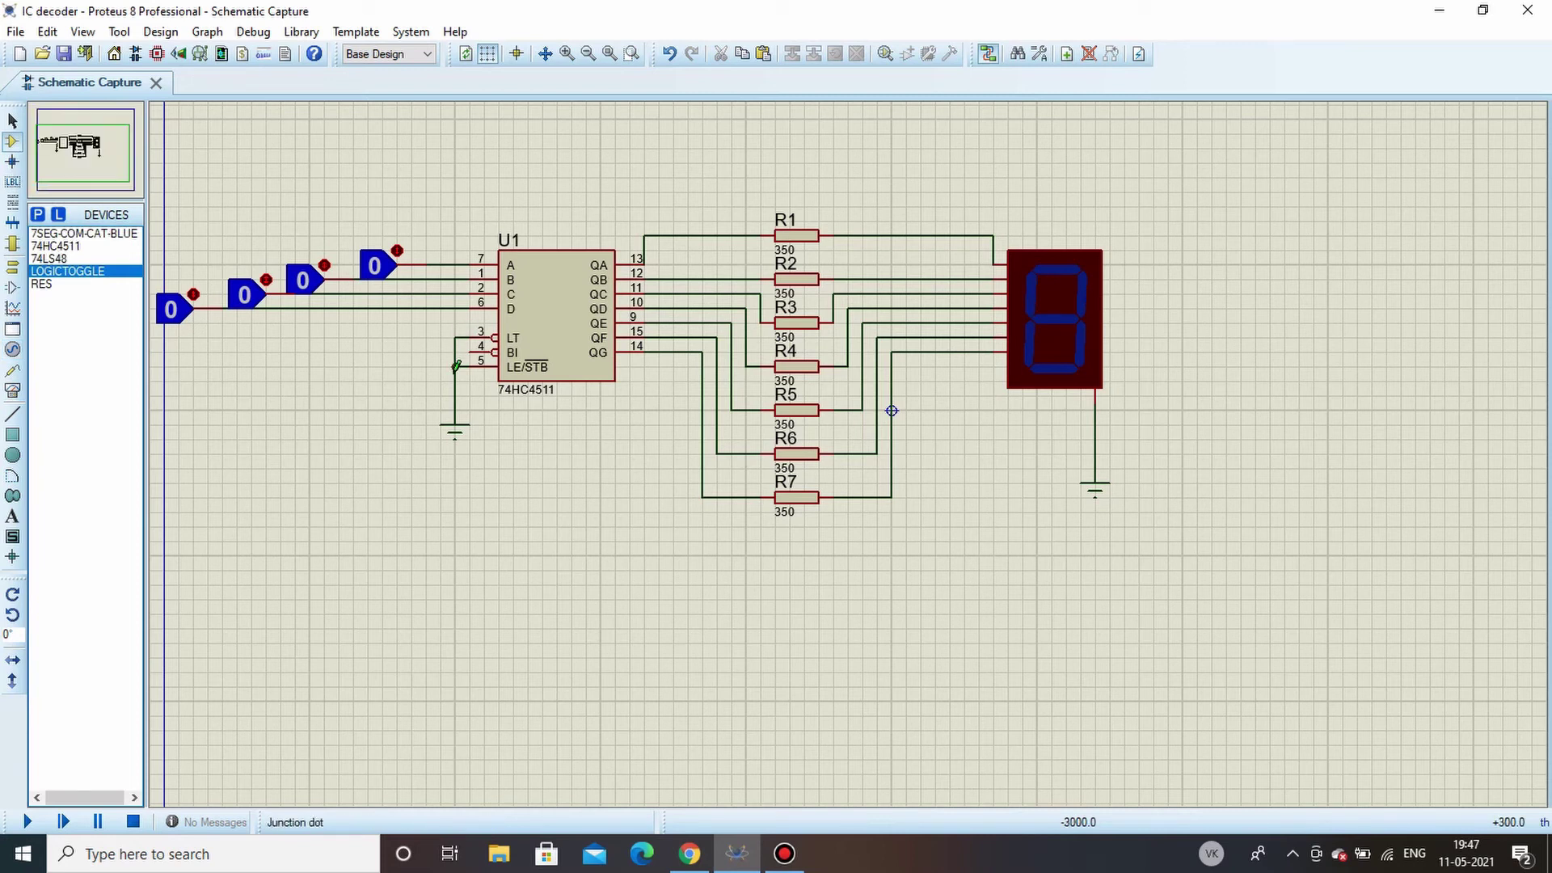
# Run the simulation, set all four BCD toggles to 1 for lamp-test 8, then stop.
pyautogui.click(29, 823)
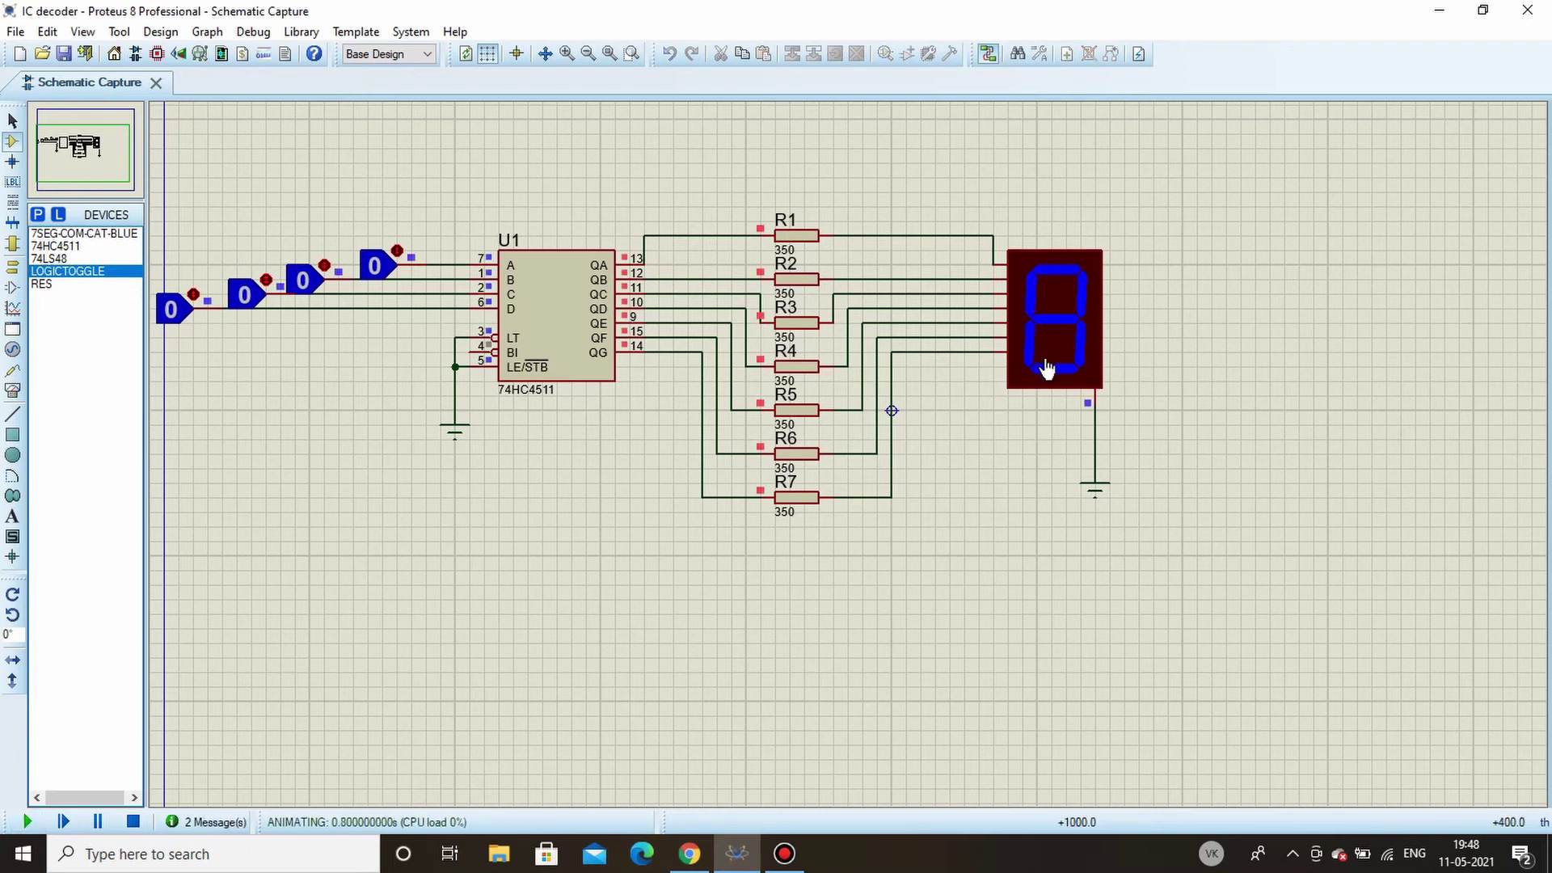
pyautogui.click(397, 248)
pyautogui.click(324, 265)
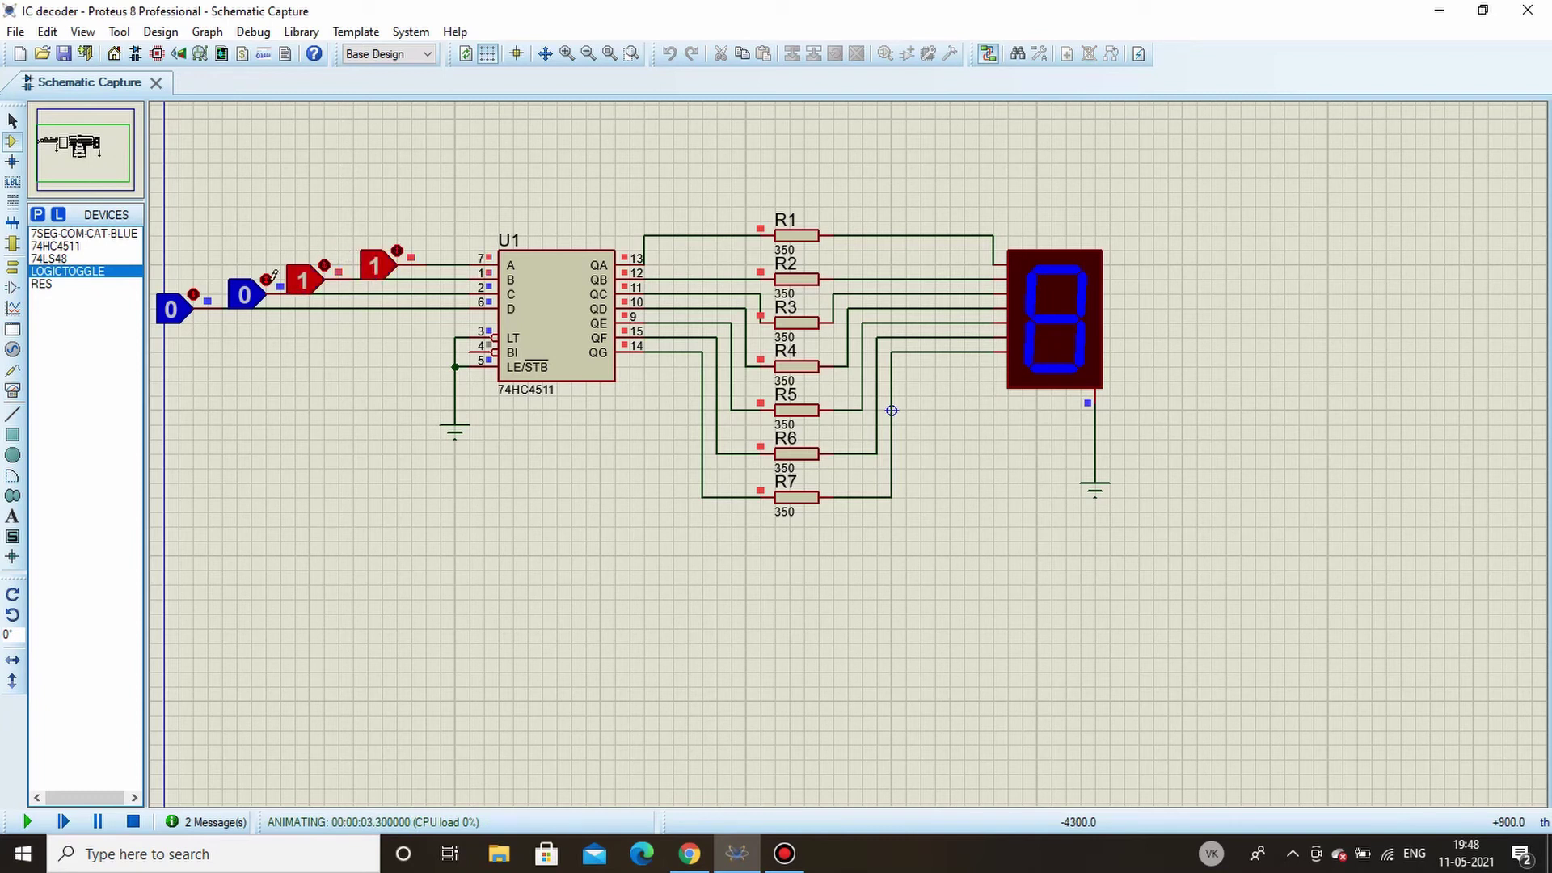
pyautogui.click(267, 277)
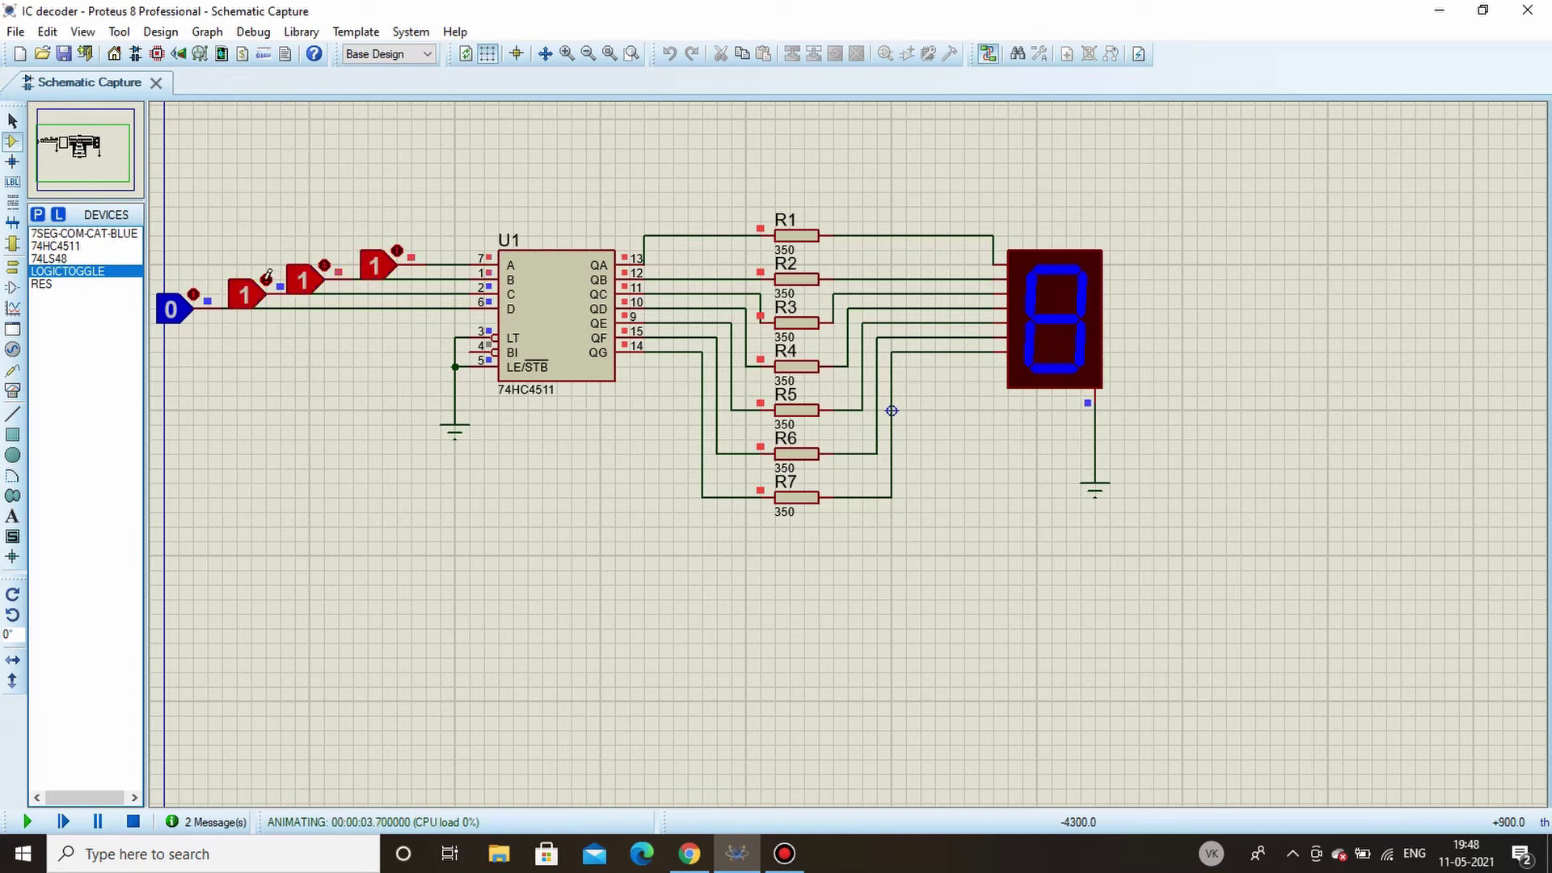
pyautogui.click(195, 288)
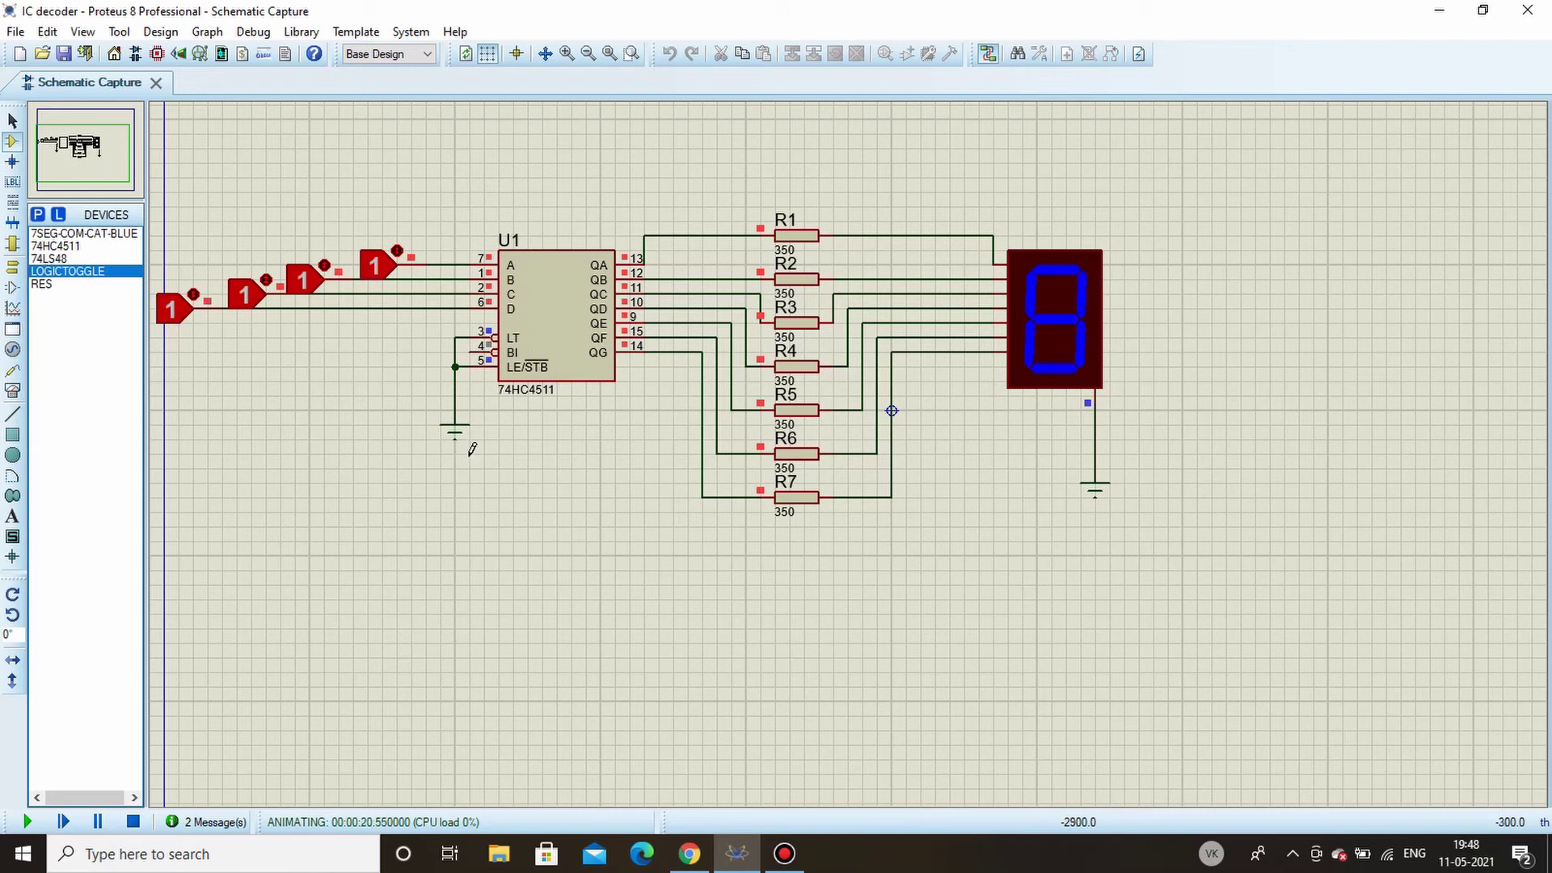
pyautogui.press('shift+Pause')
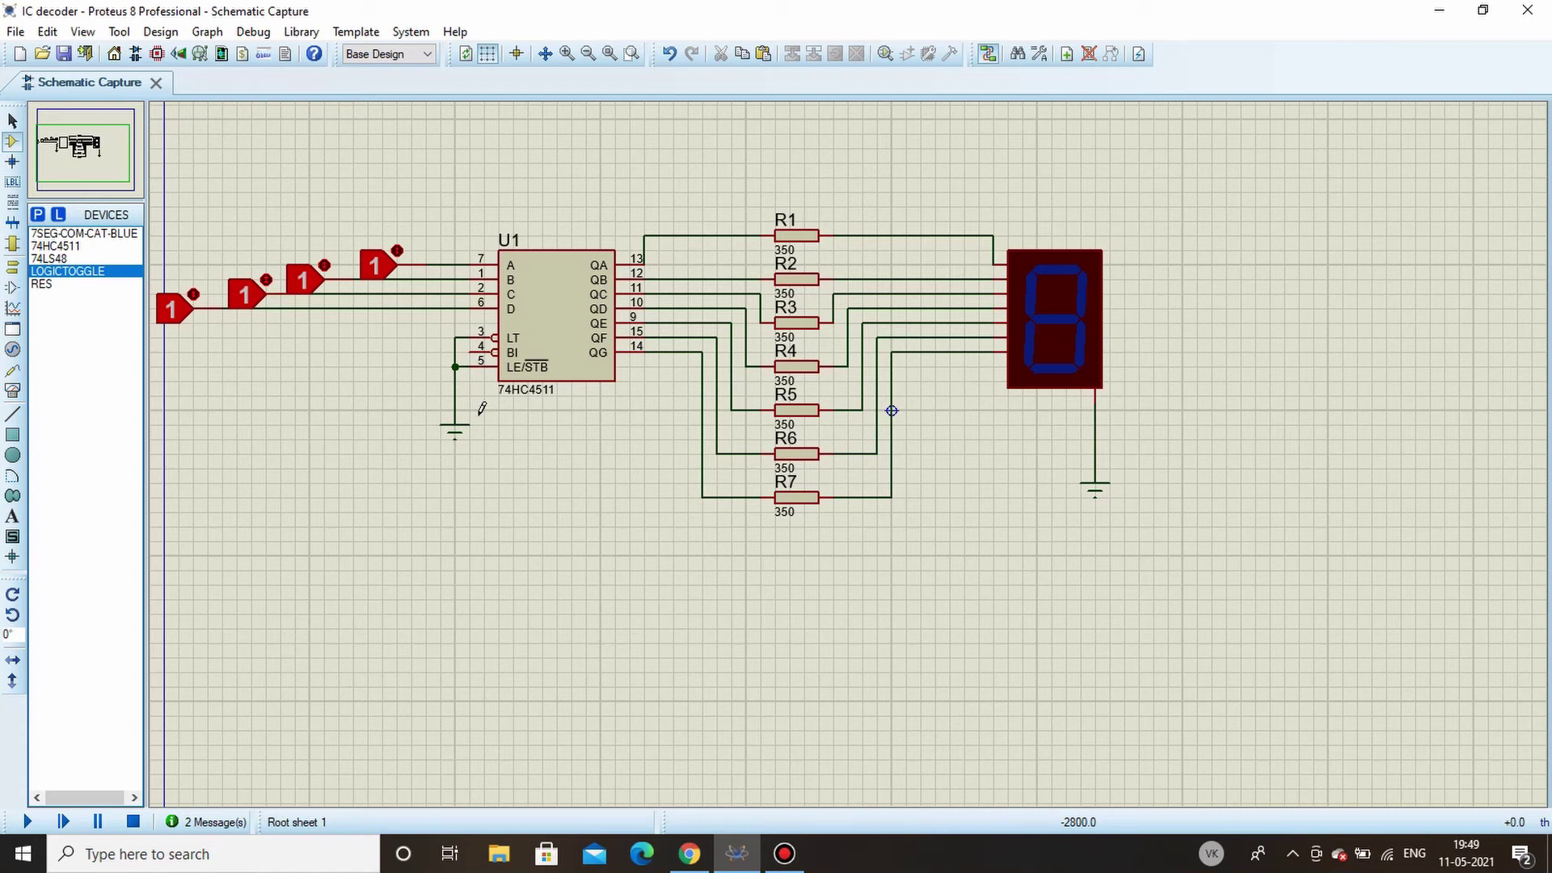
# Delete the LT/BI ground wire and reconnect only BI to ground.
pyautogui.rightClick(457, 341)
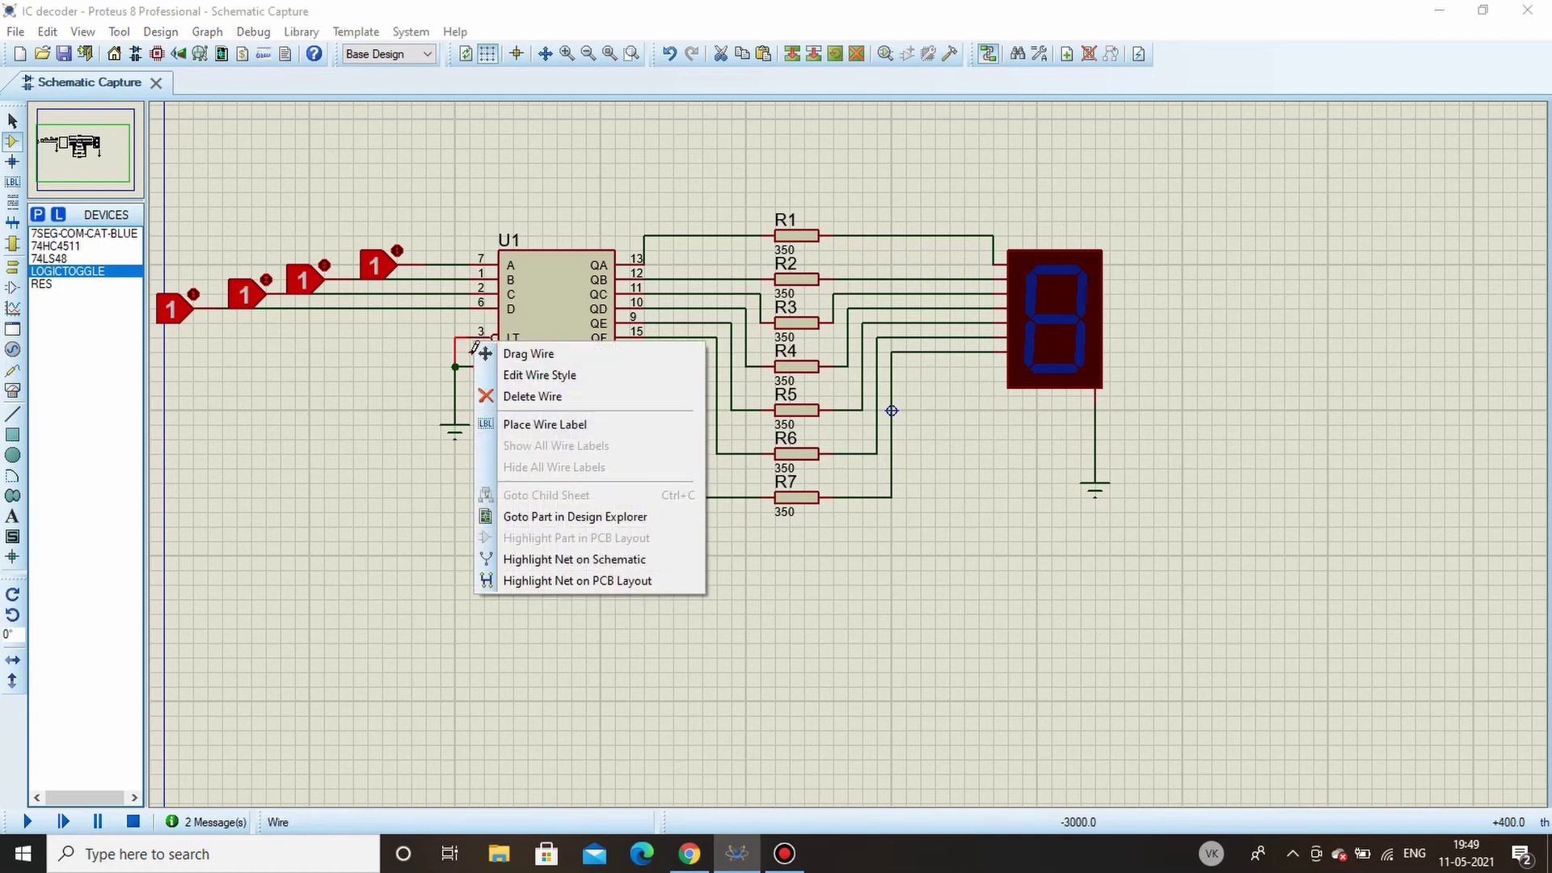
pyautogui.click(571, 401)
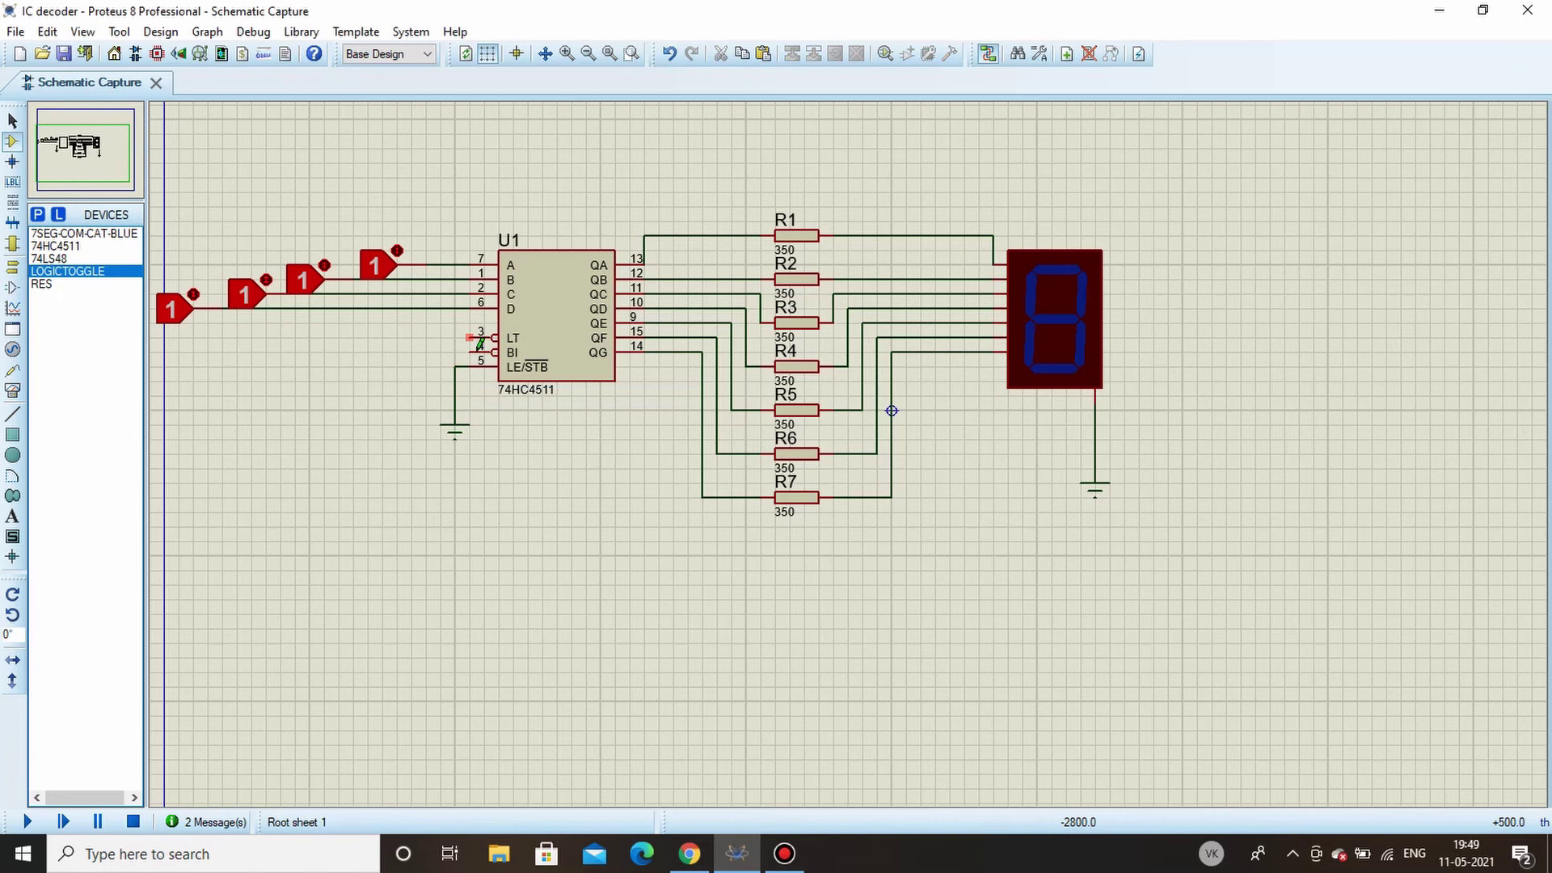
pyautogui.click(456, 364)
# Rerun the simulation, switching A to 0, B to 0, then A back to 1.
pyautogui.click(16, 823)
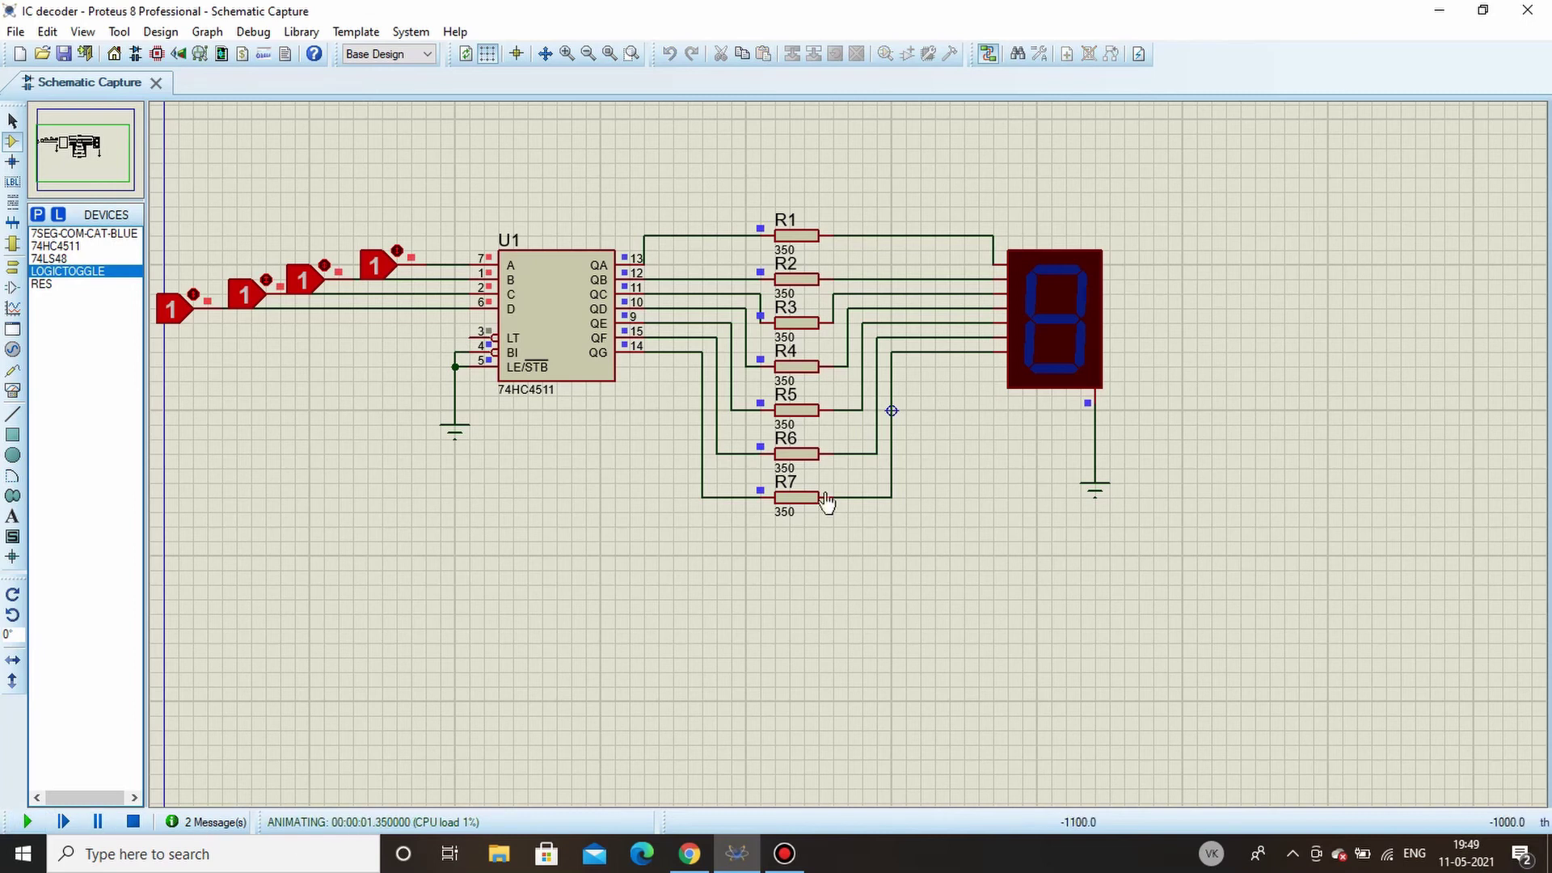
pyautogui.click(397, 251)
pyautogui.click(324, 265)
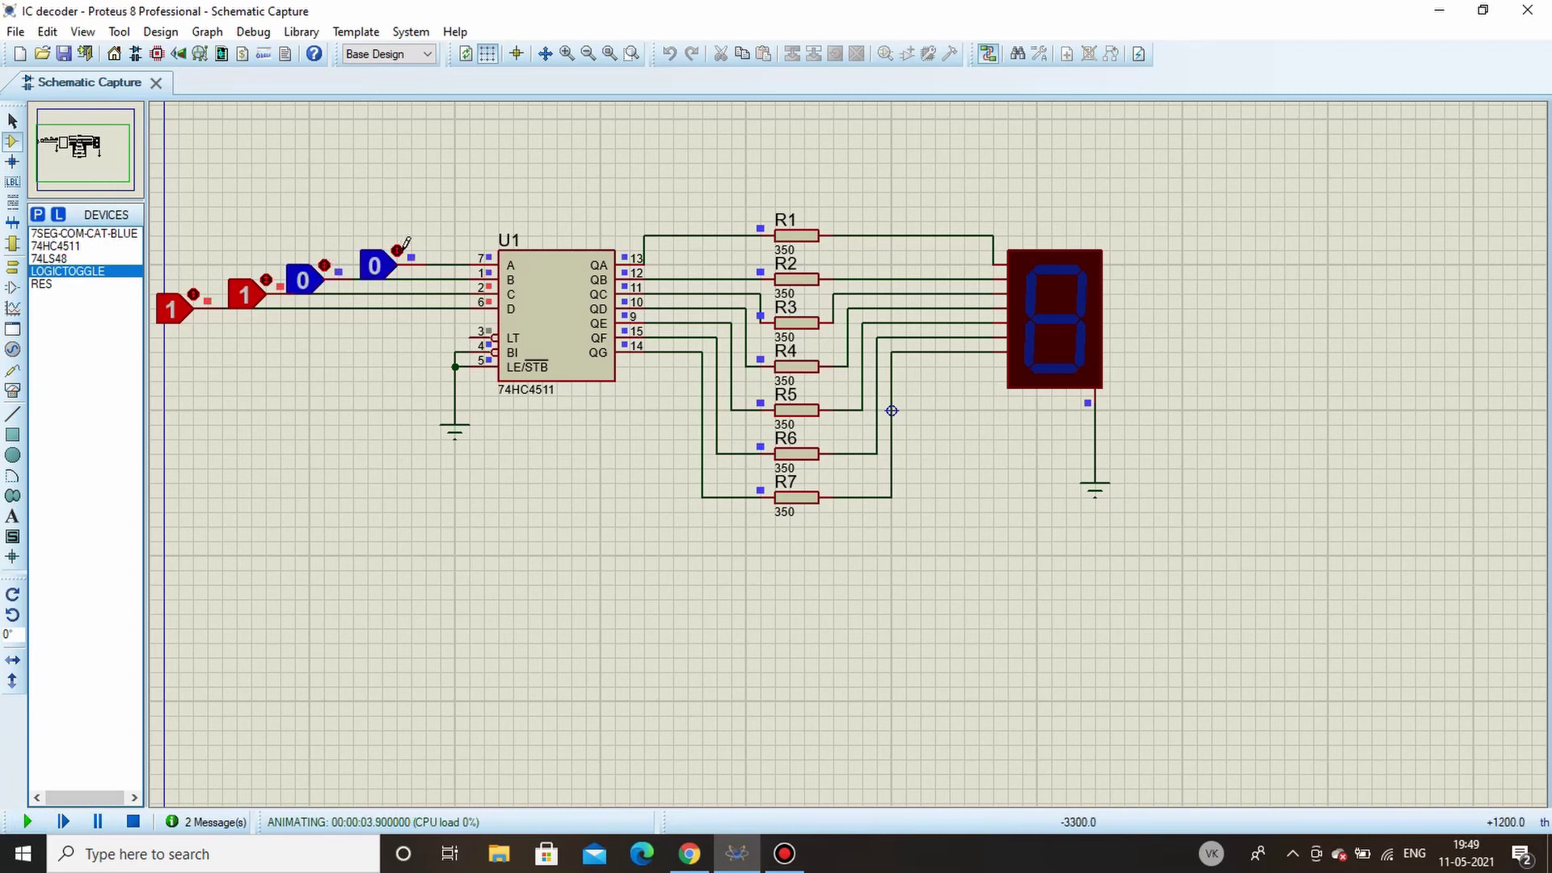
pyautogui.click(397, 250)
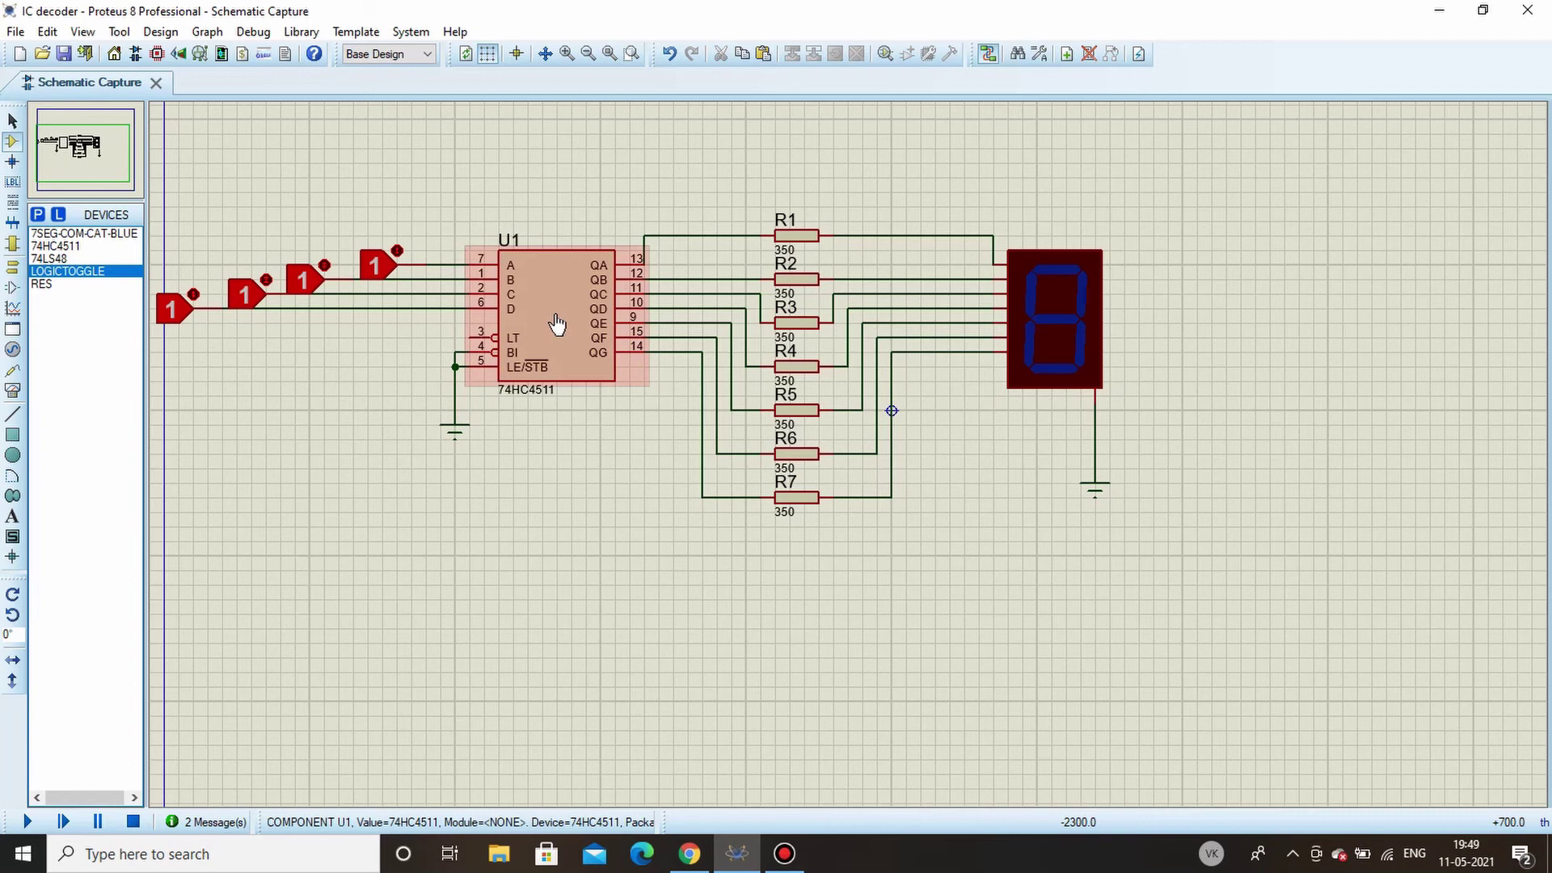
# Look up the function table in the 74HC4511 datasheet in Chrome, then return to the Proteus schematic.
pyautogui.click(688, 852)
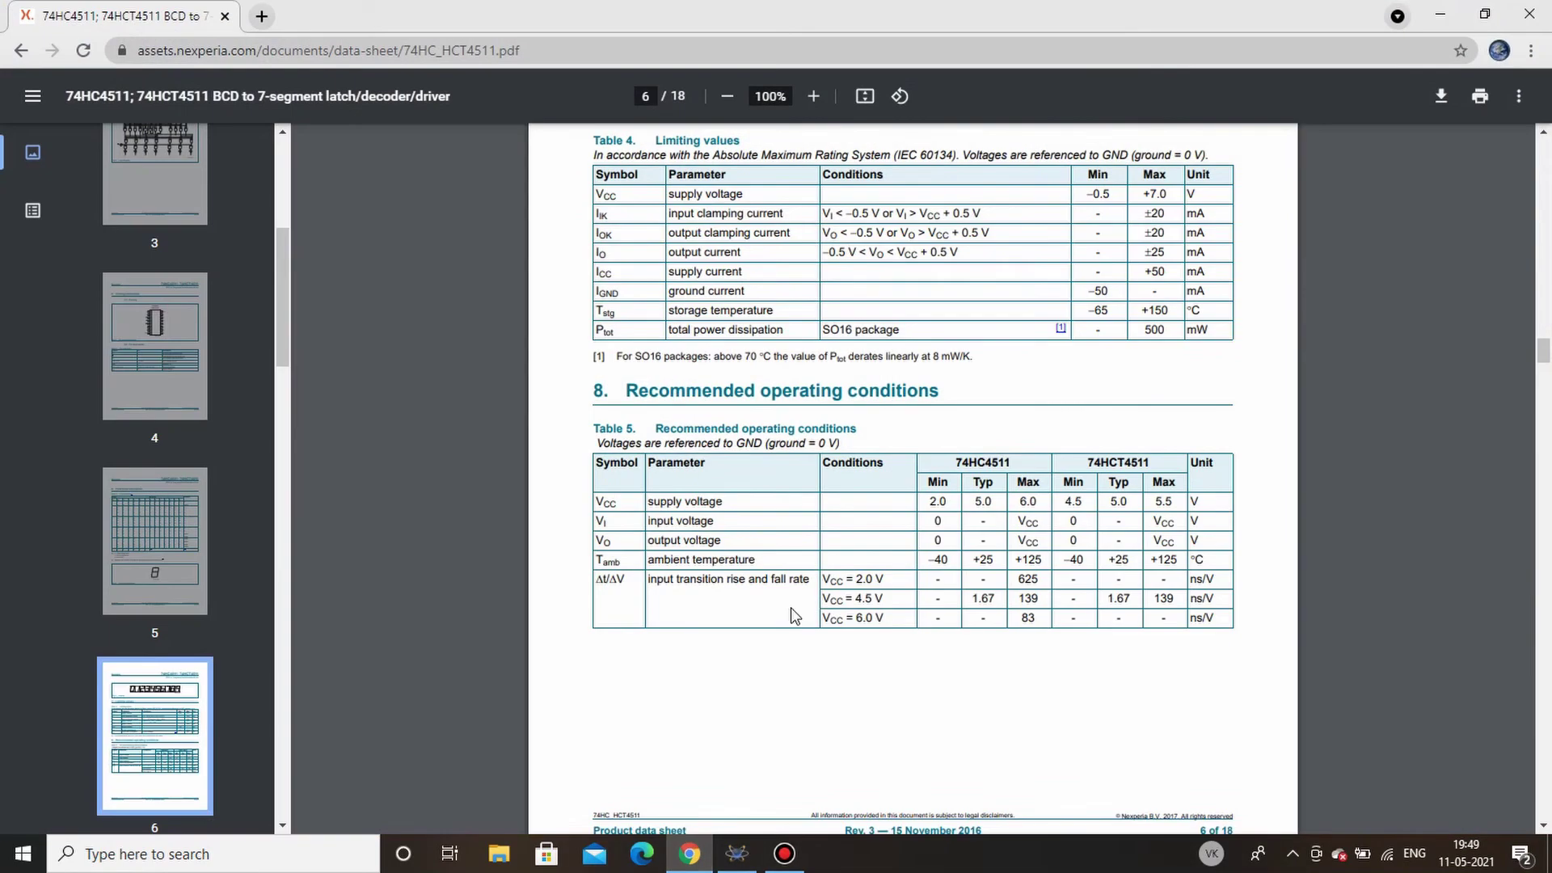
pyautogui.scroll(15, 795, 615)
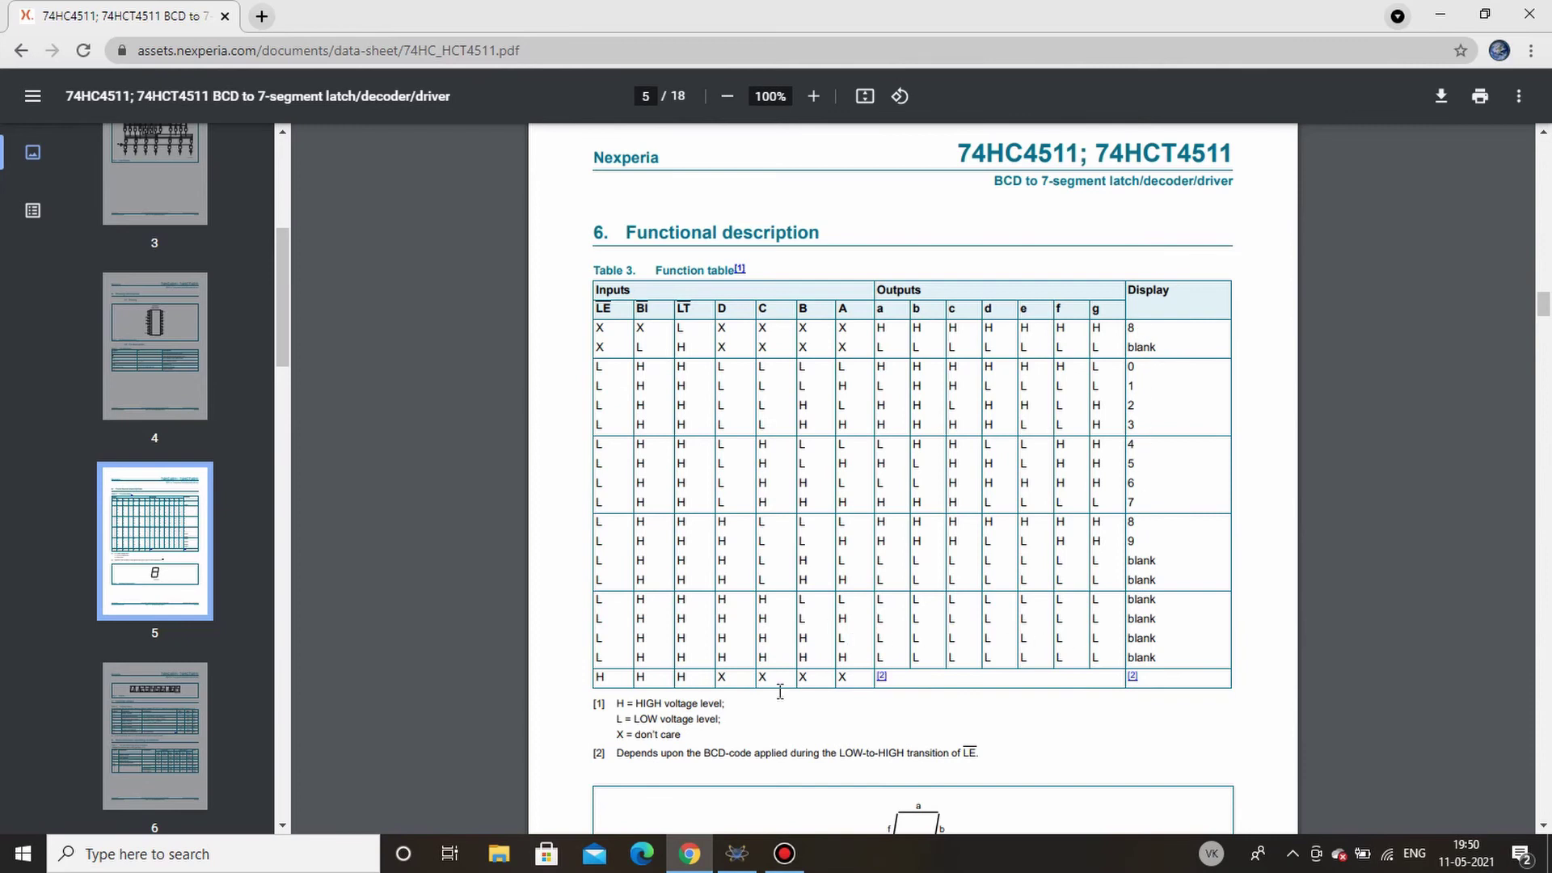
pyautogui.click(690, 853)
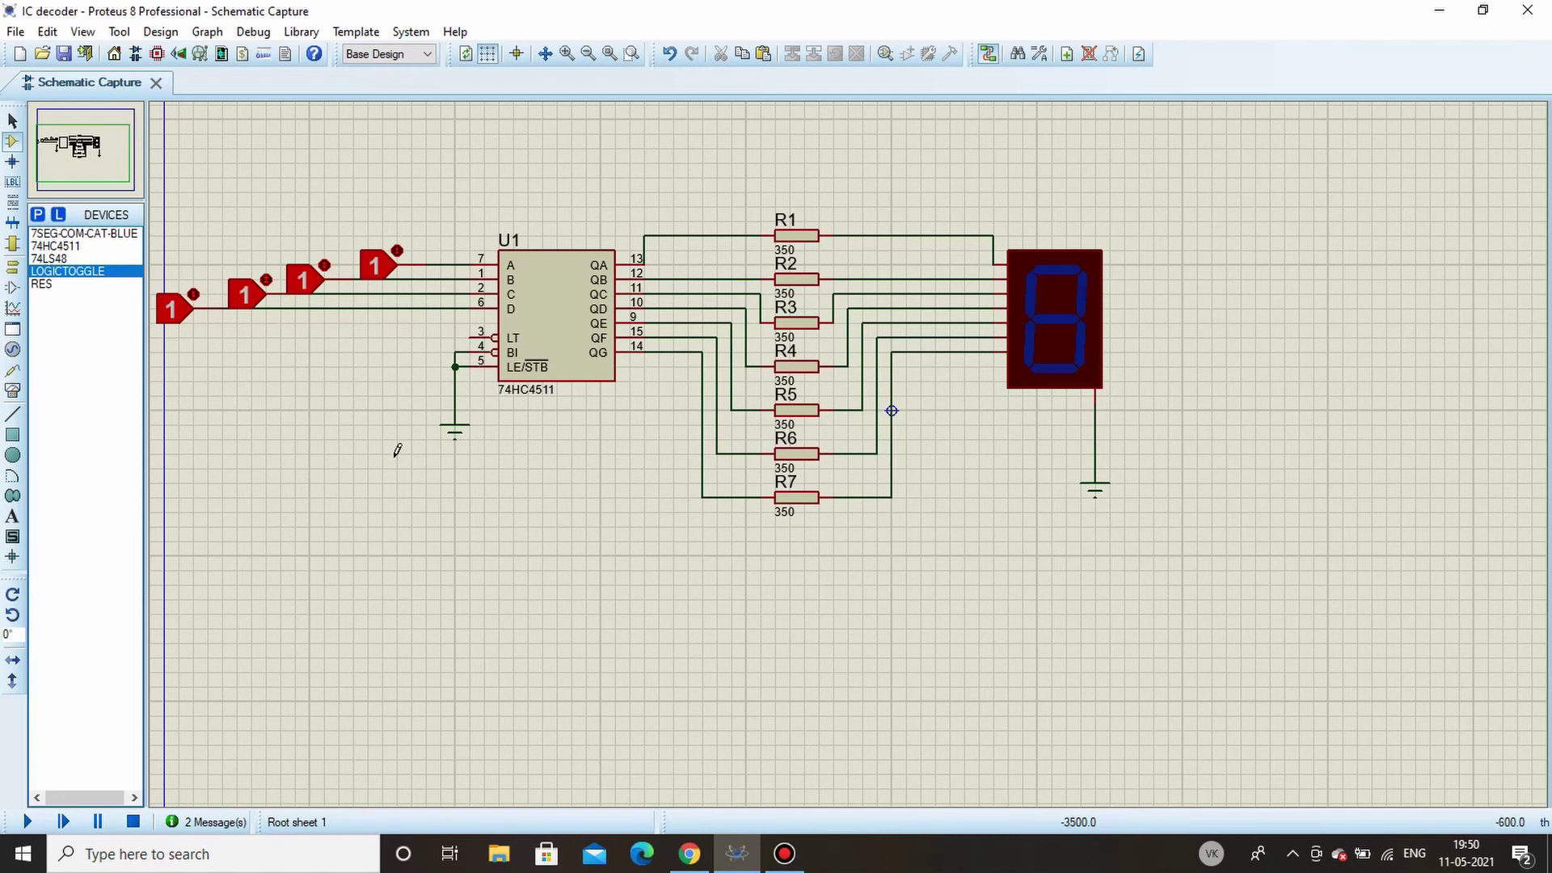
# Place a new logic toggle, remove BI's ground wire, and wire the toggle to both LT and BI.
pyautogui.click(356, 335)
pyautogui.click(356, 335)
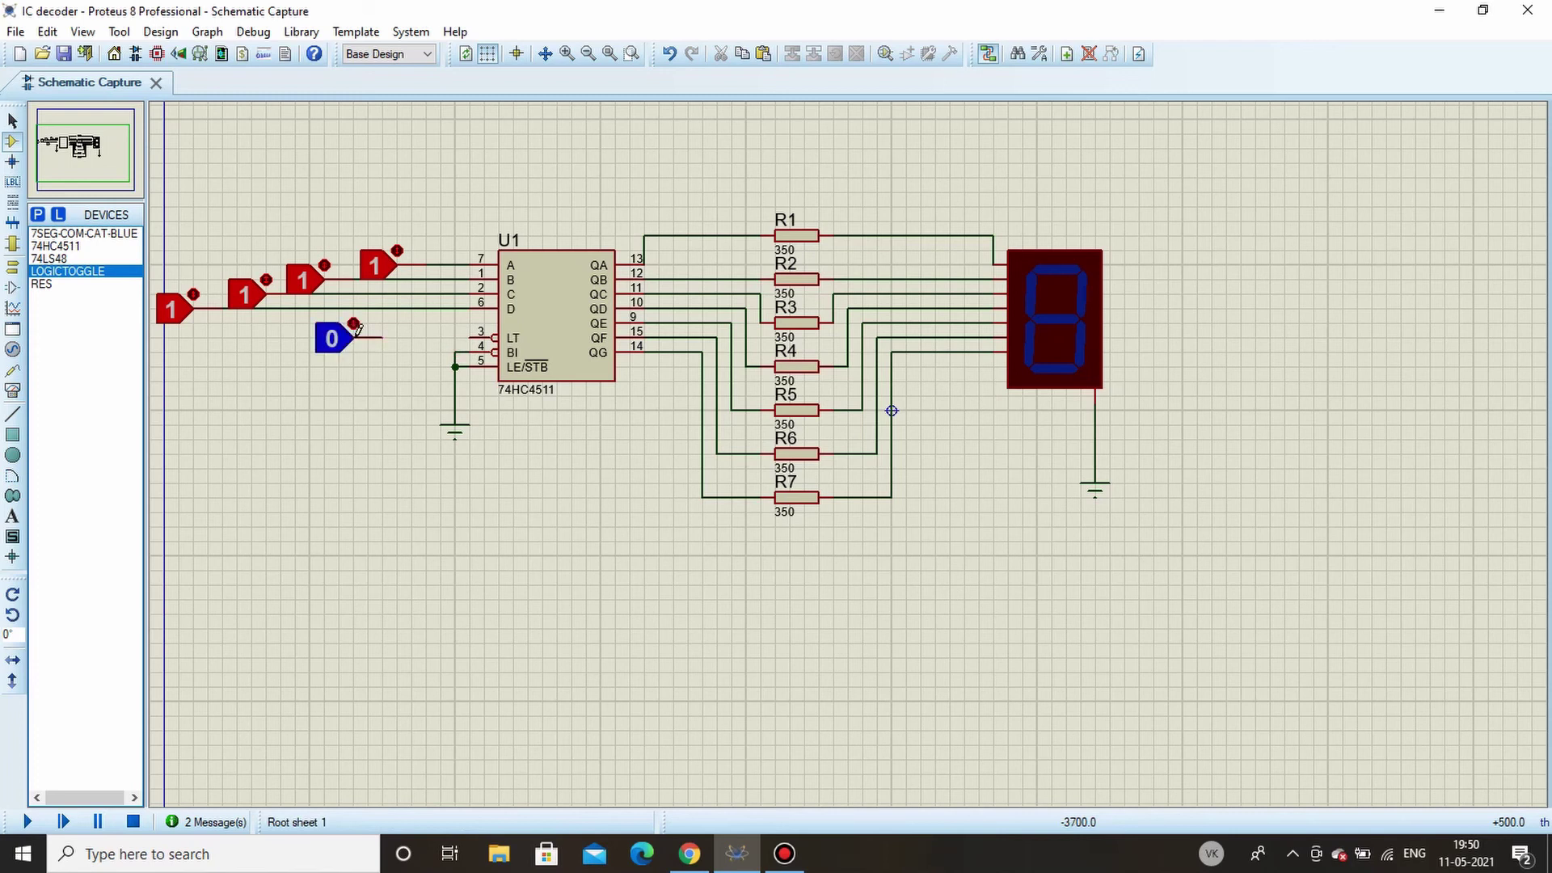
pyautogui.rightClick(457, 351)
pyautogui.click(485, 402)
pyautogui.click(381, 338)
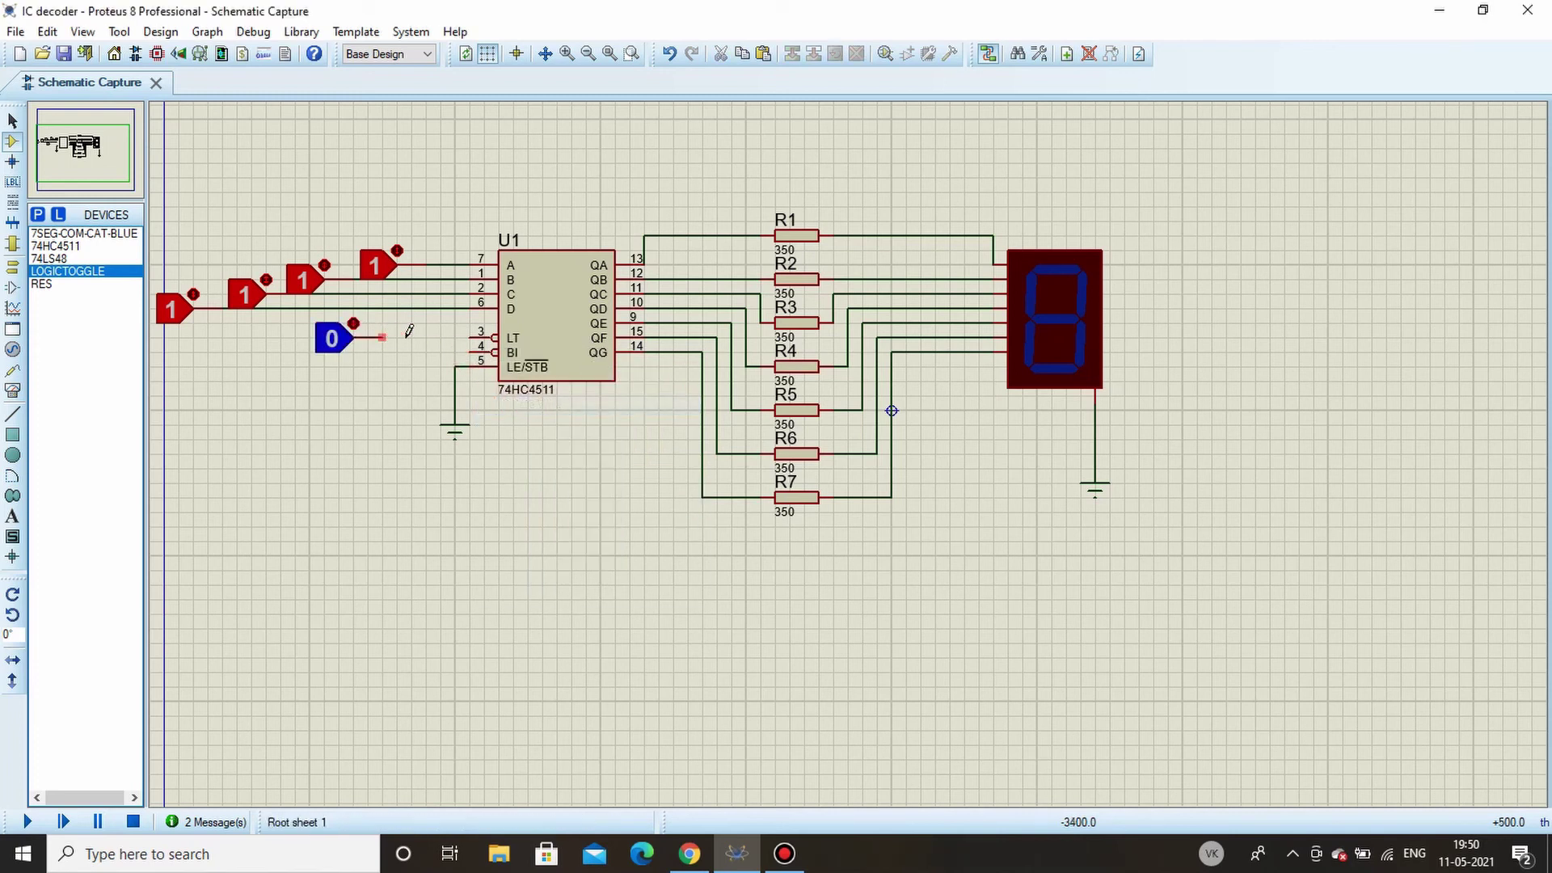
pyautogui.click(471, 334)
pyautogui.click(473, 353)
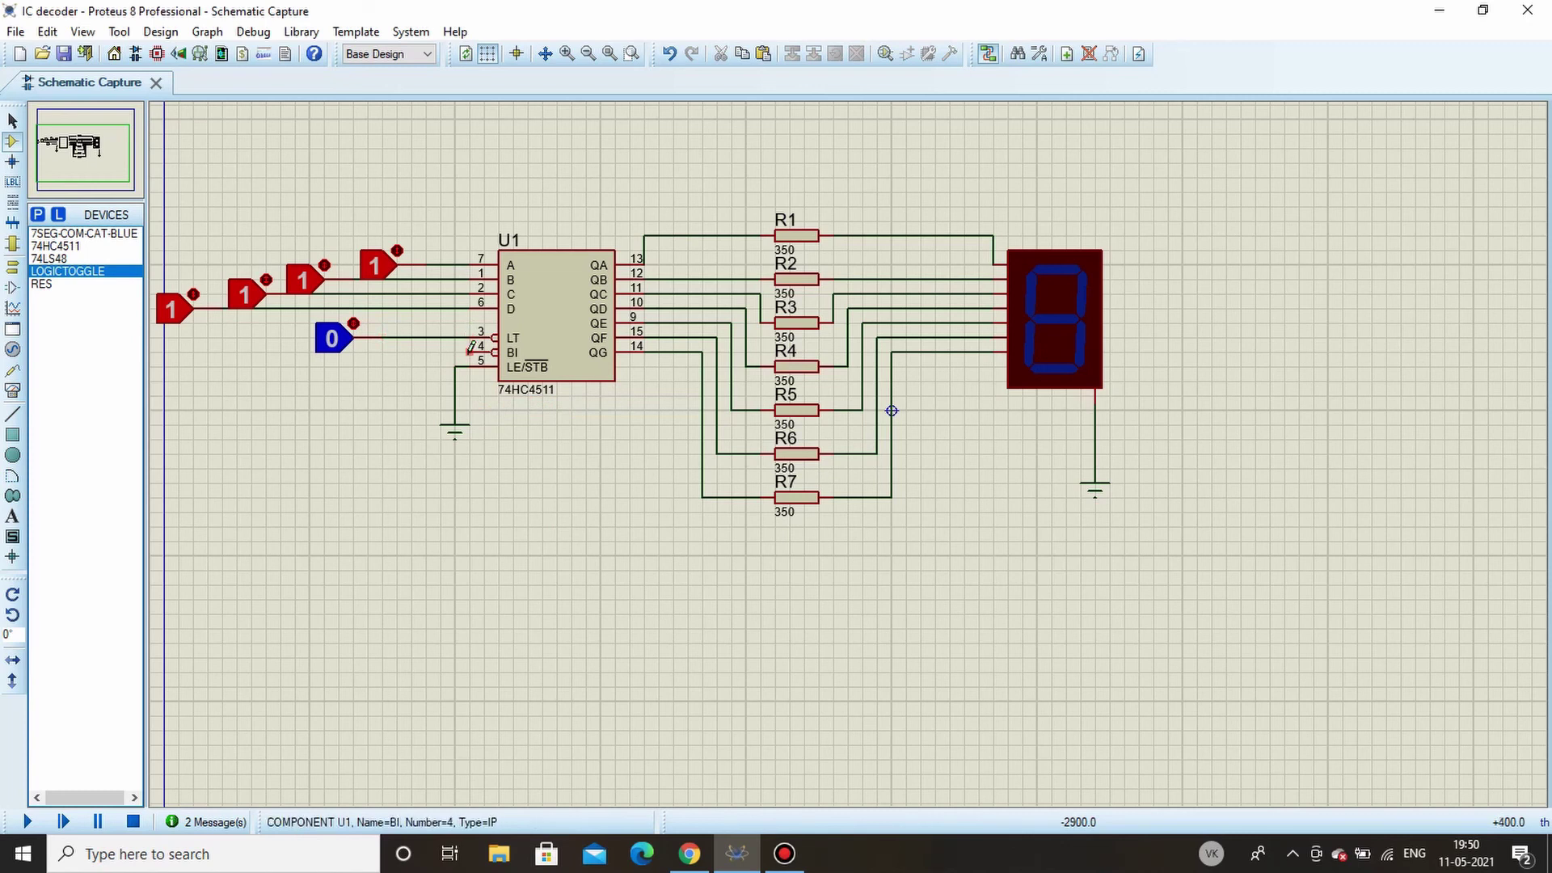
pyautogui.click(412, 337)
# Set the new LT/BI toggle to 1 and the D, C, B and A toggles to 0.
pyautogui.click(353, 323)
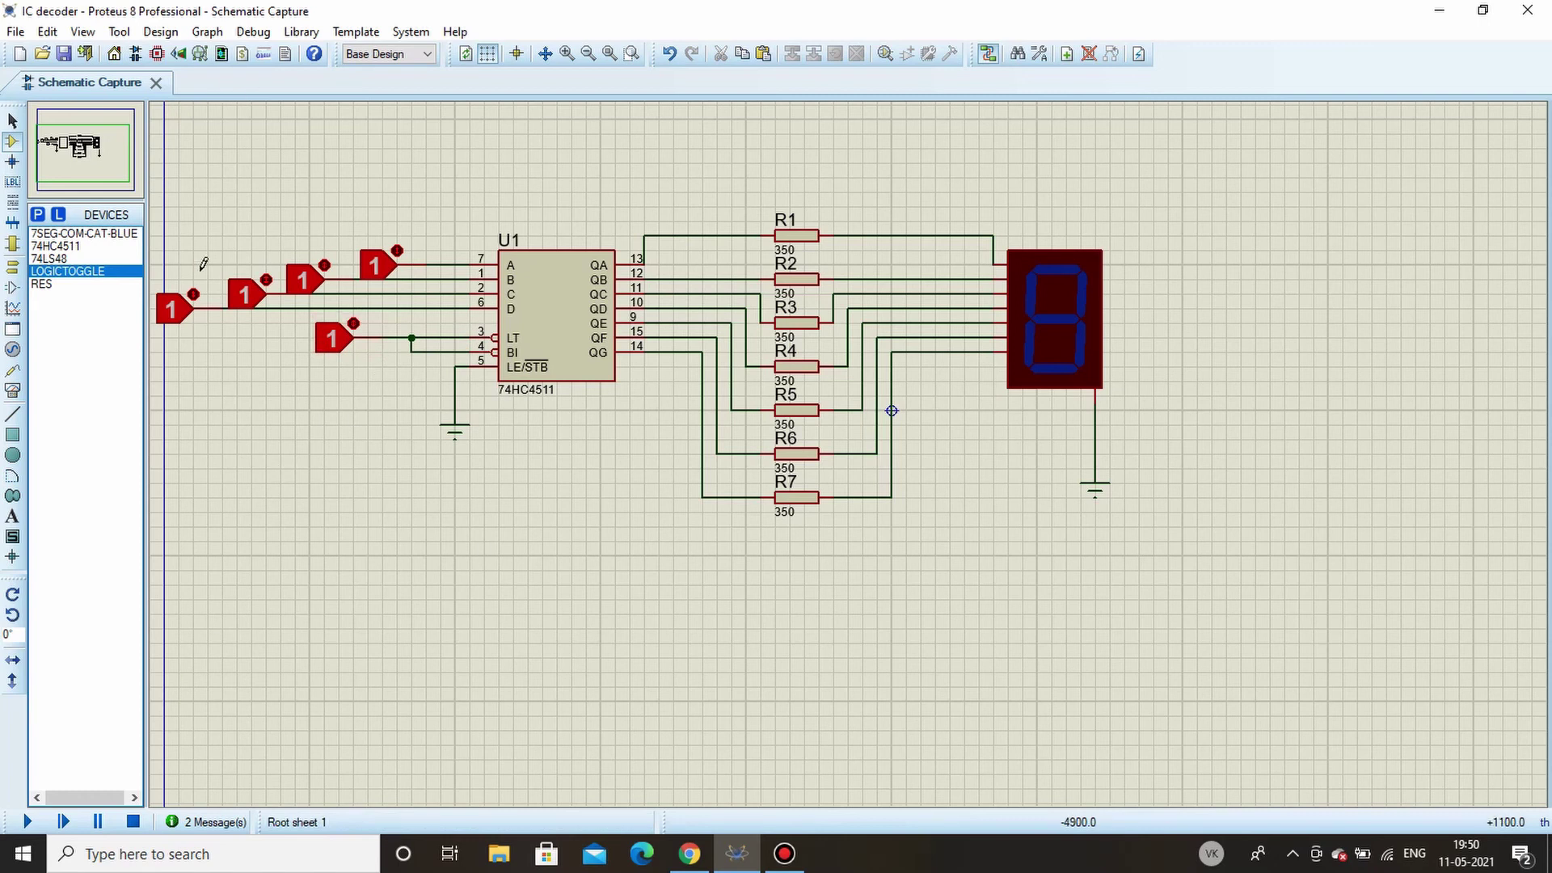
pyautogui.click(193, 294)
pyautogui.click(268, 280)
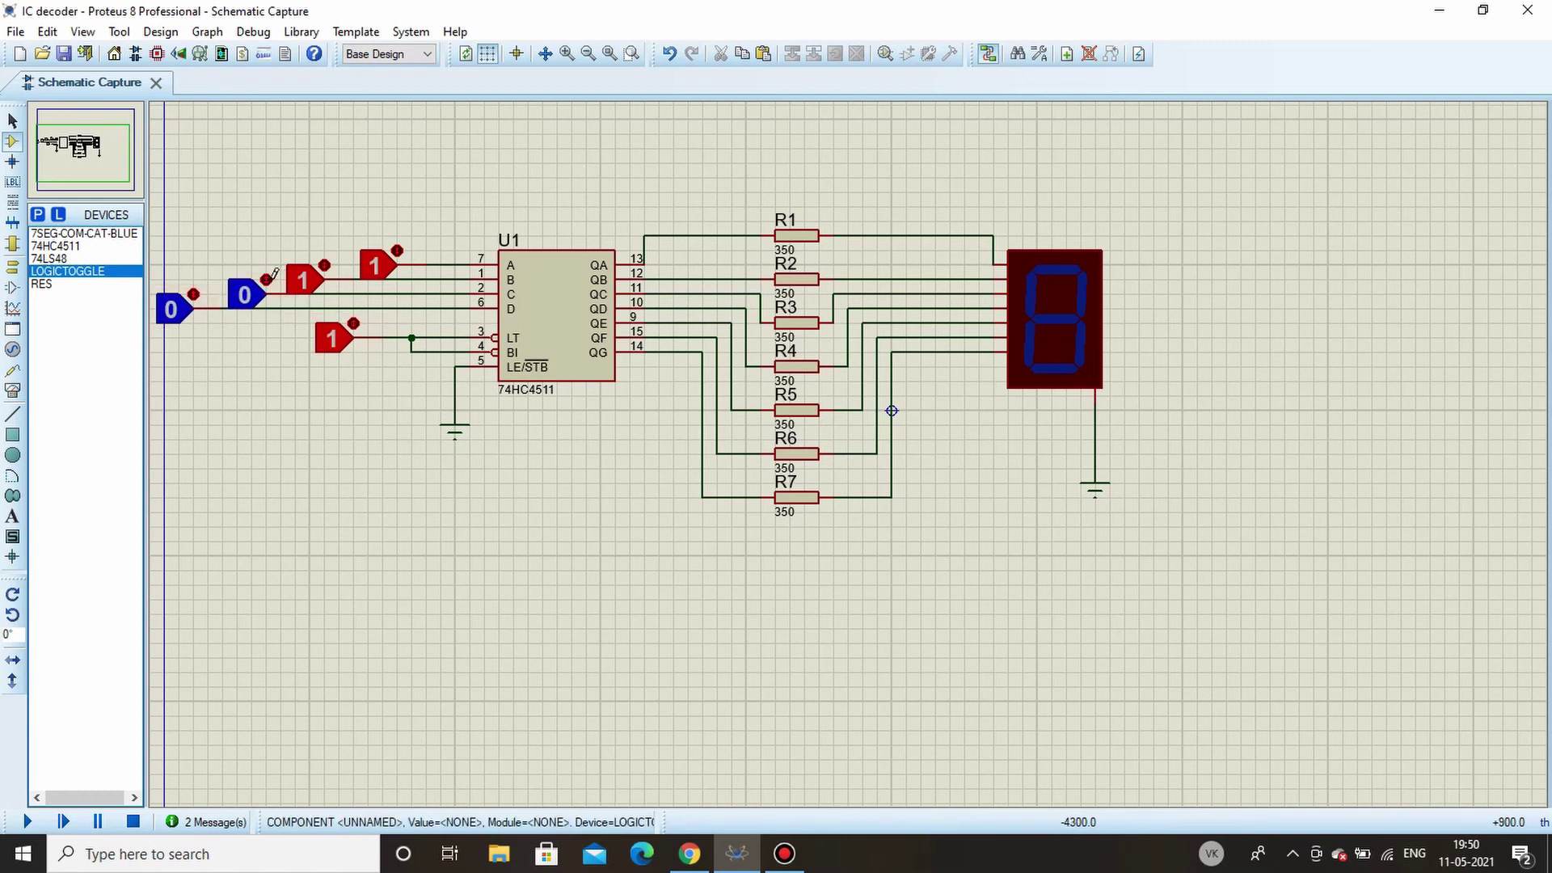
pyautogui.click(324, 263)
pyautogui.click(395, 251)
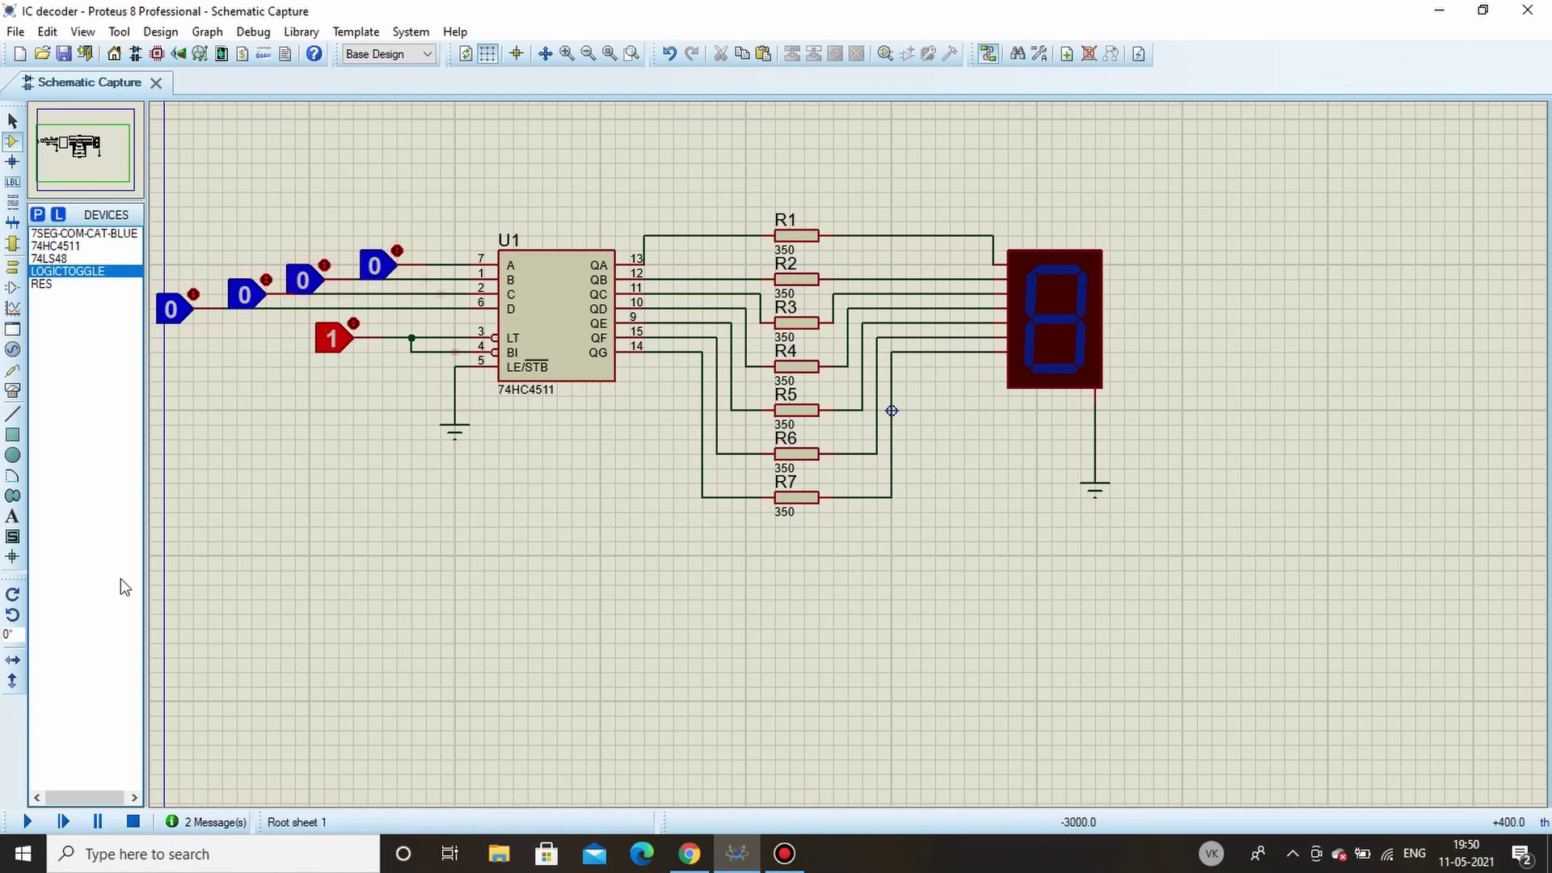
# Run the simulation and step the BCD inputs through digits 0, 1, 3, 7, 5 and 4.
pyautogui.click(27, 822)
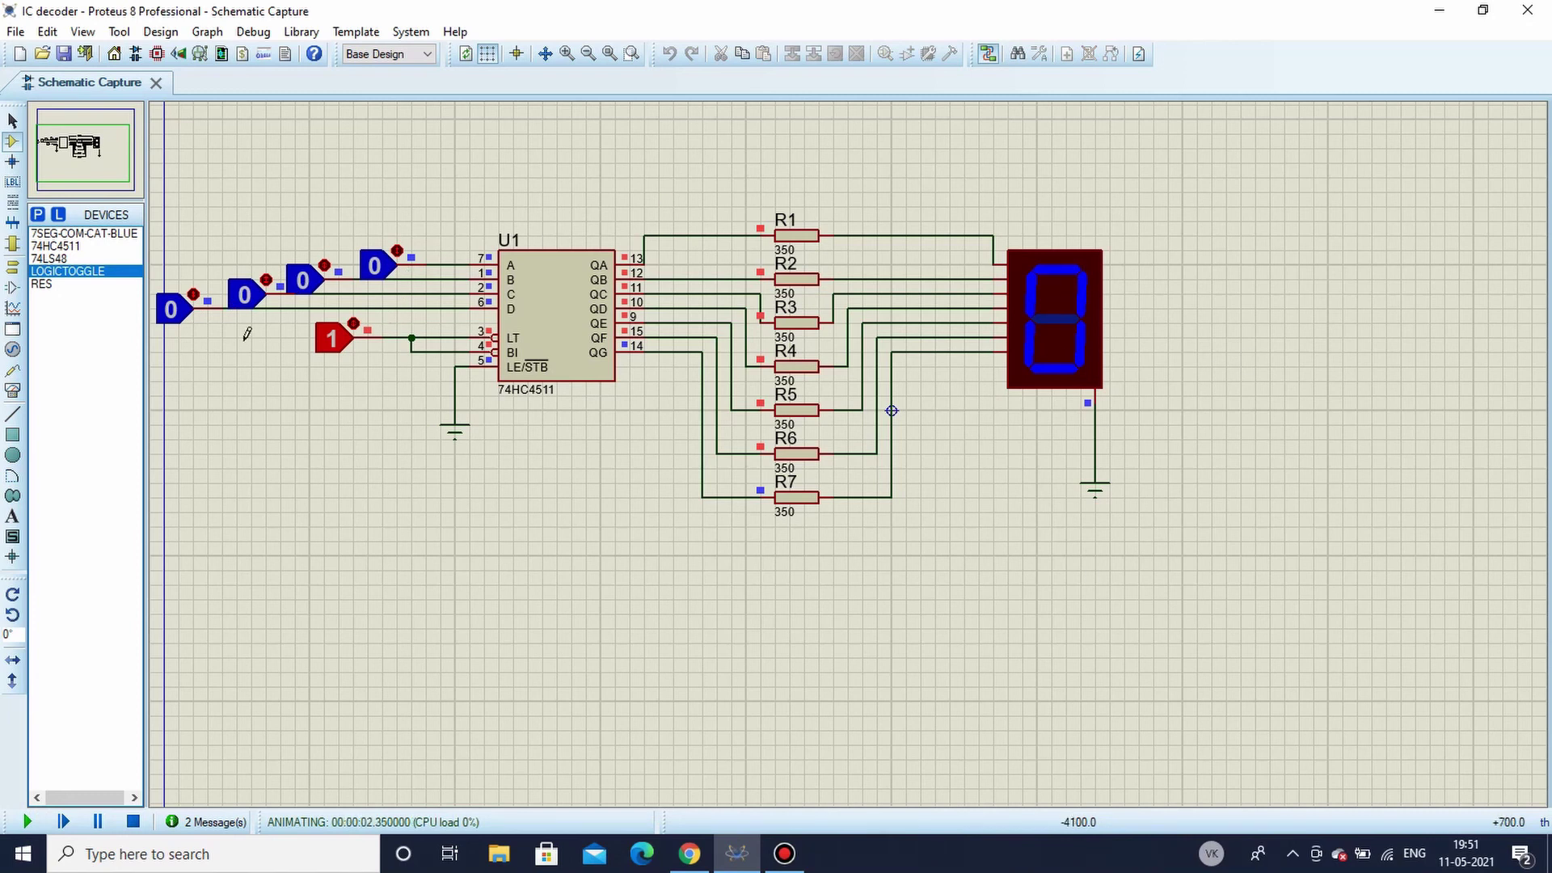
pyautogui.click(398, 248)
pyautogui.click(324, 265)
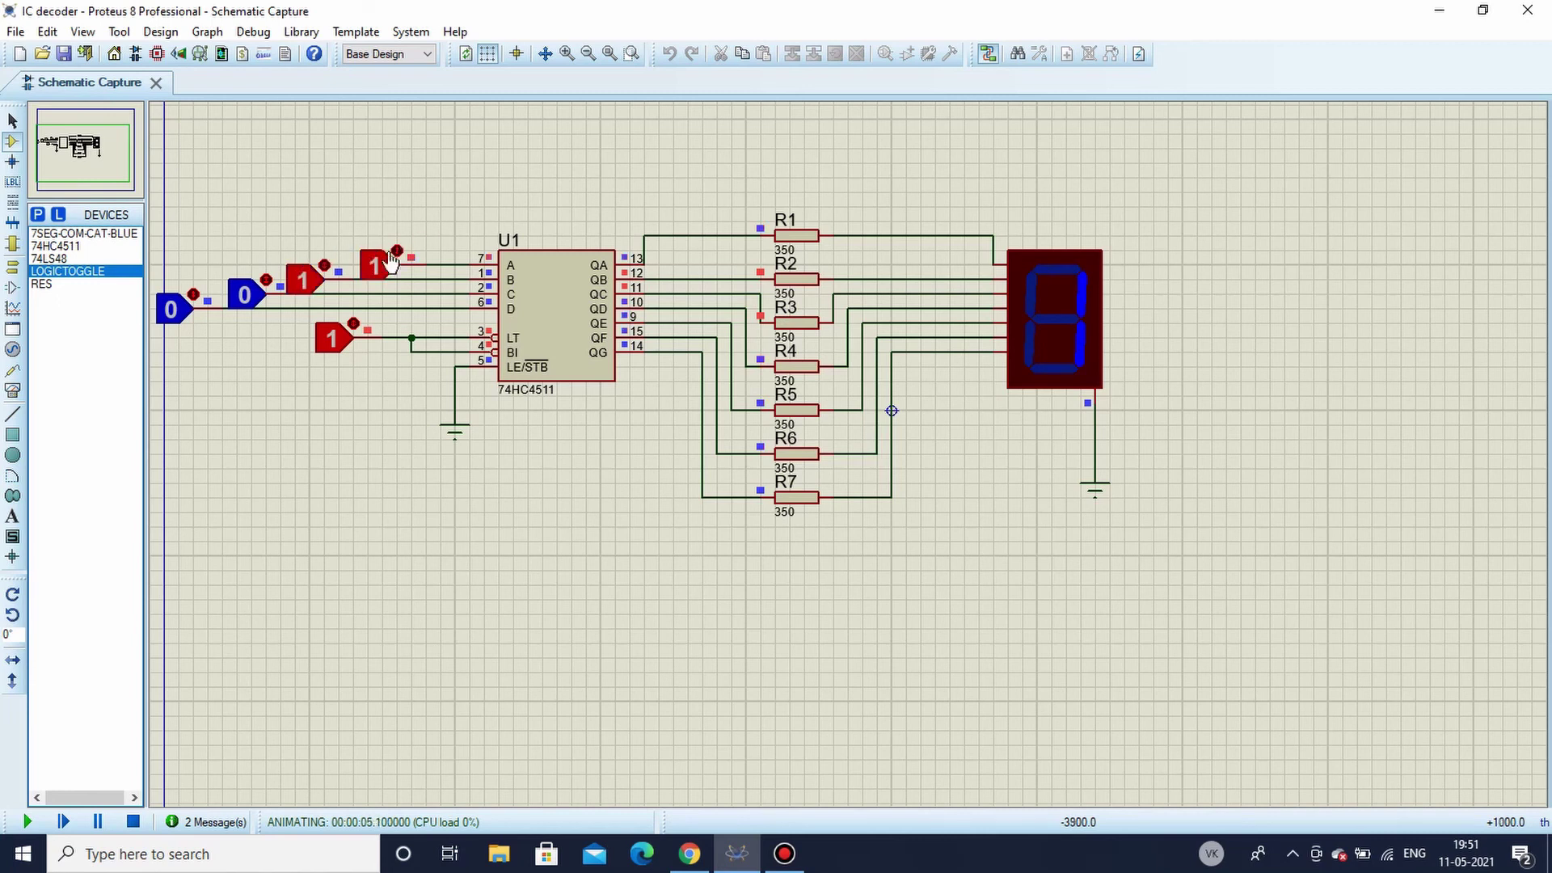
pyautogui.click(266, 279)
pyautogui.click(324, 264)
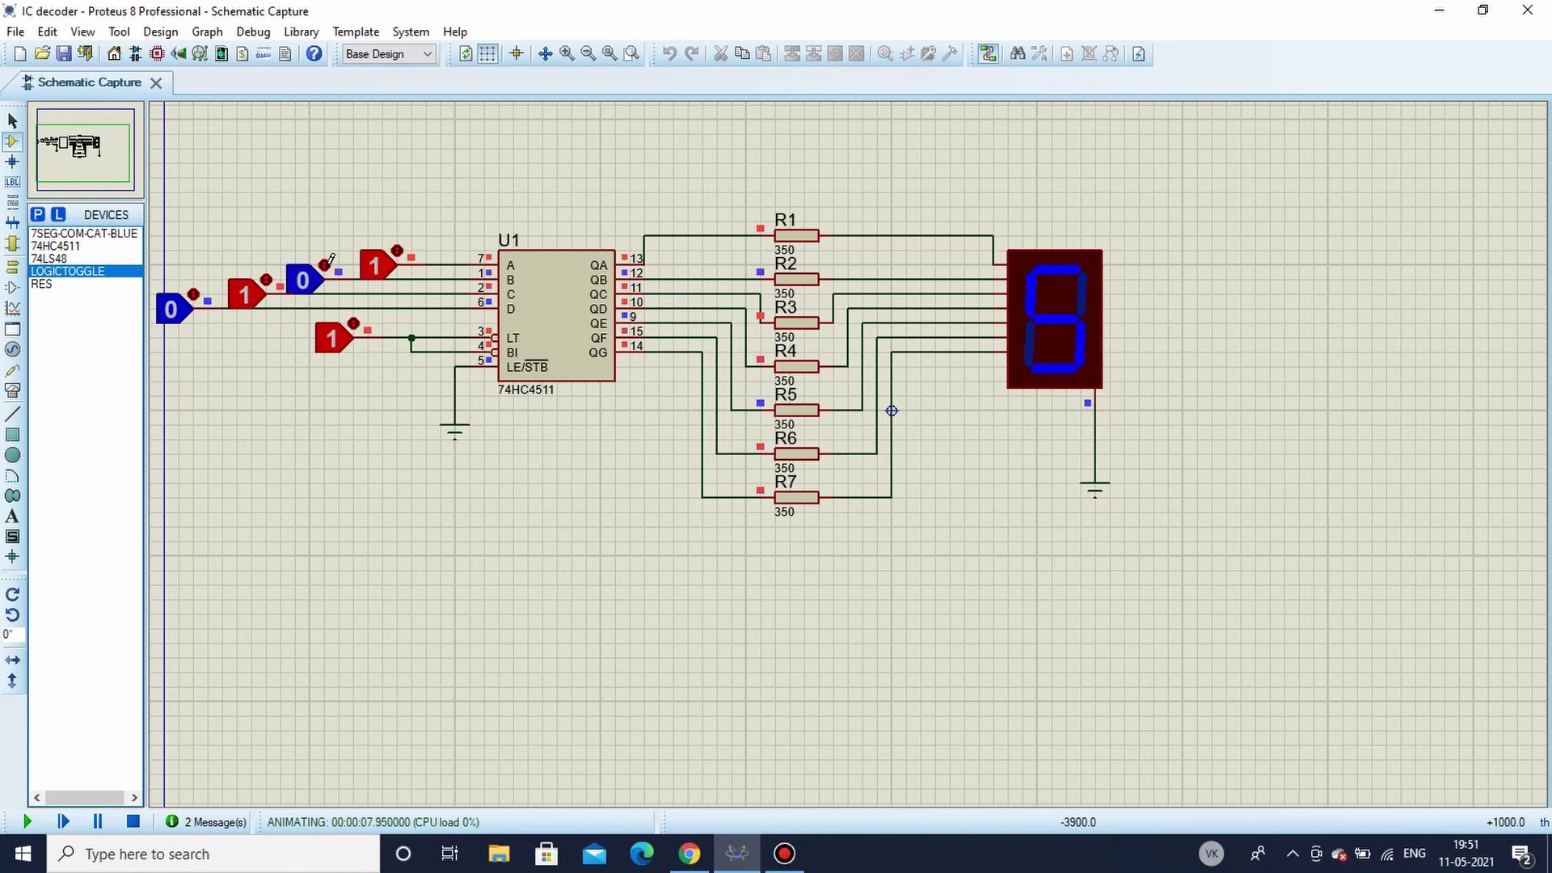
pyautogui.click(399, 248)
# Try invalid BCD codes by setting D to 1, ending at DCBA 1010 with a blank display.
pyautogui.click(194, 289)
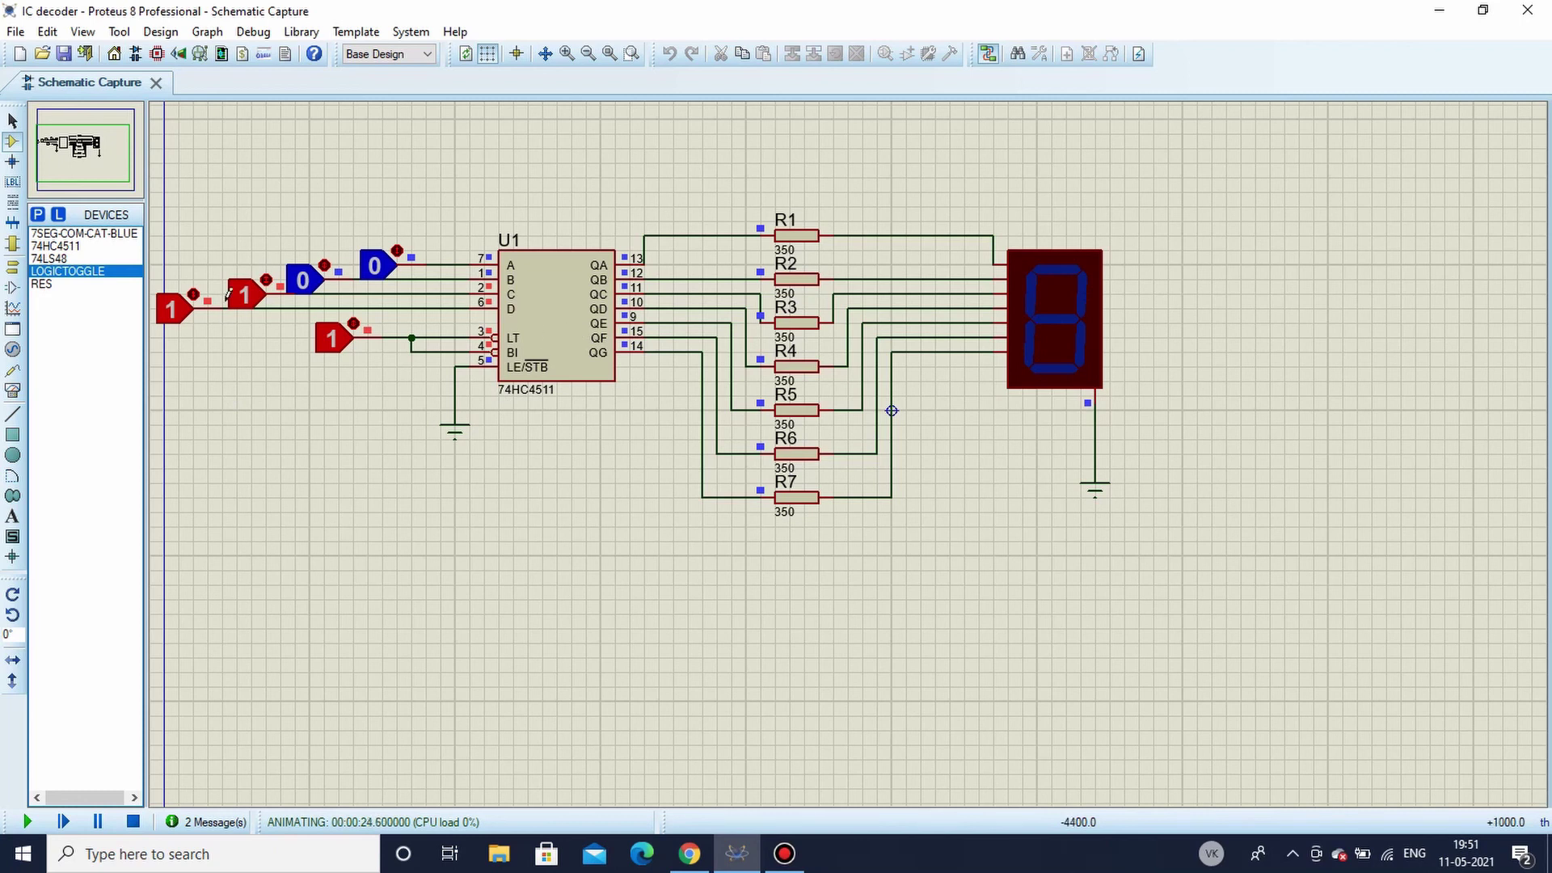
pyautogui.click(306, 278)
pyautogui.click(267, 276)
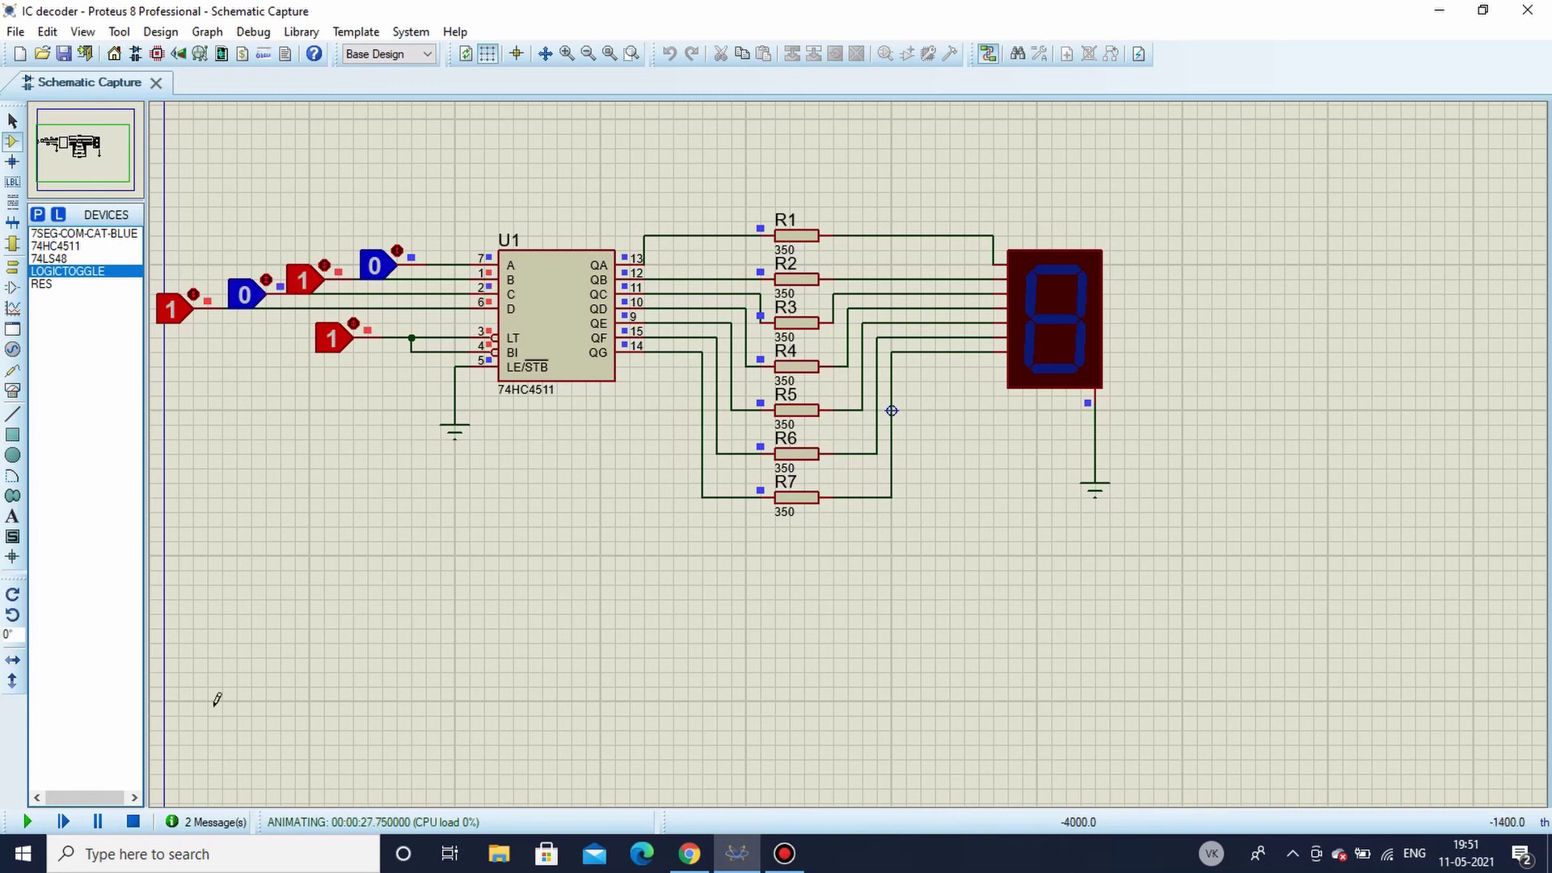
pyautogui.click(135, 822)
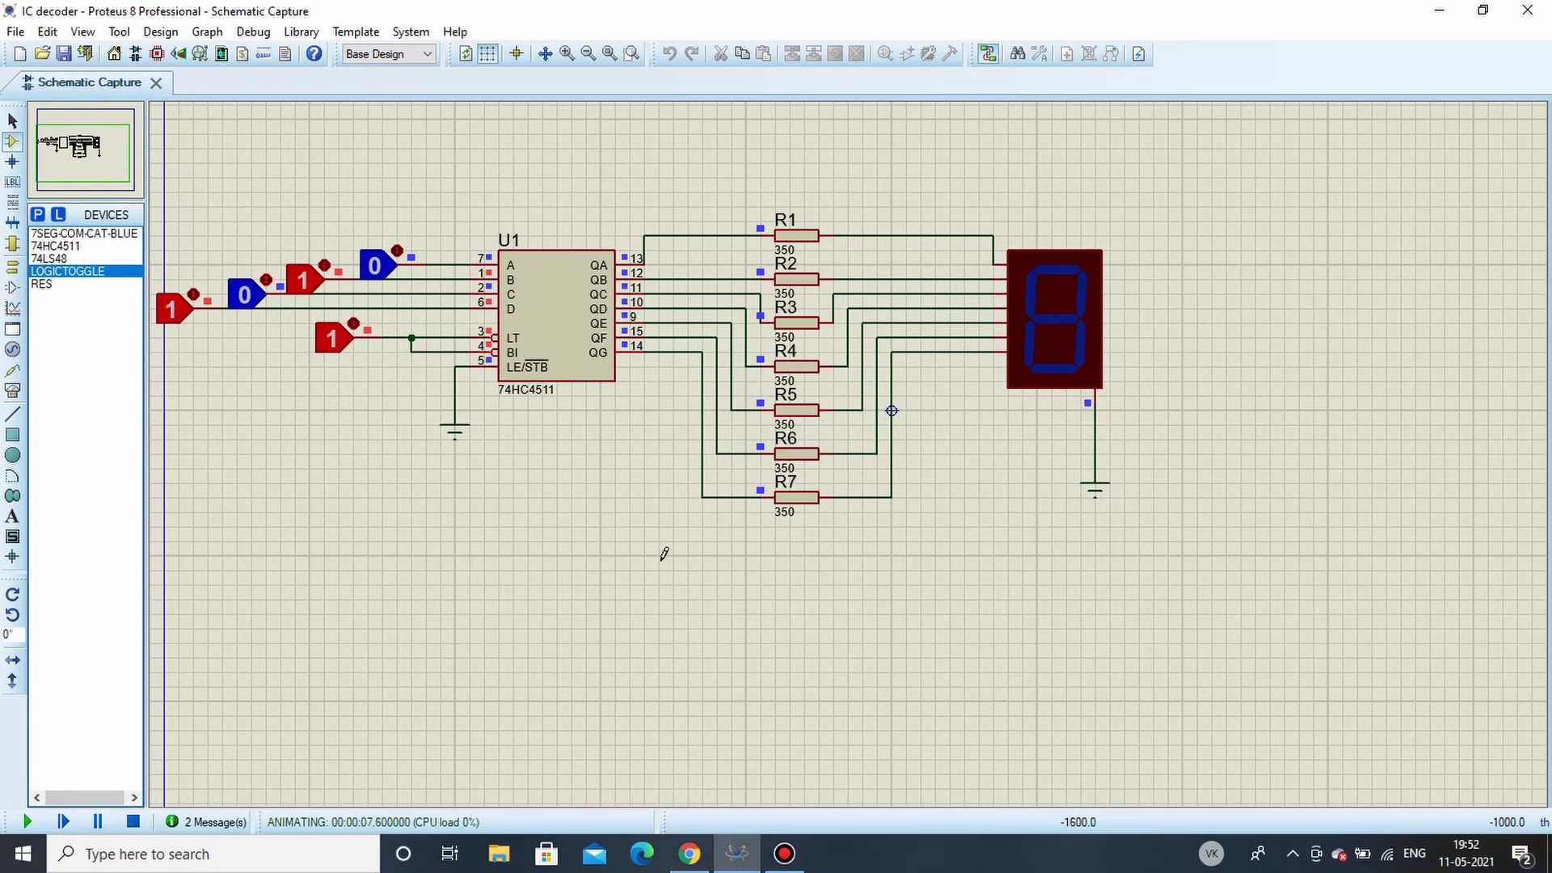